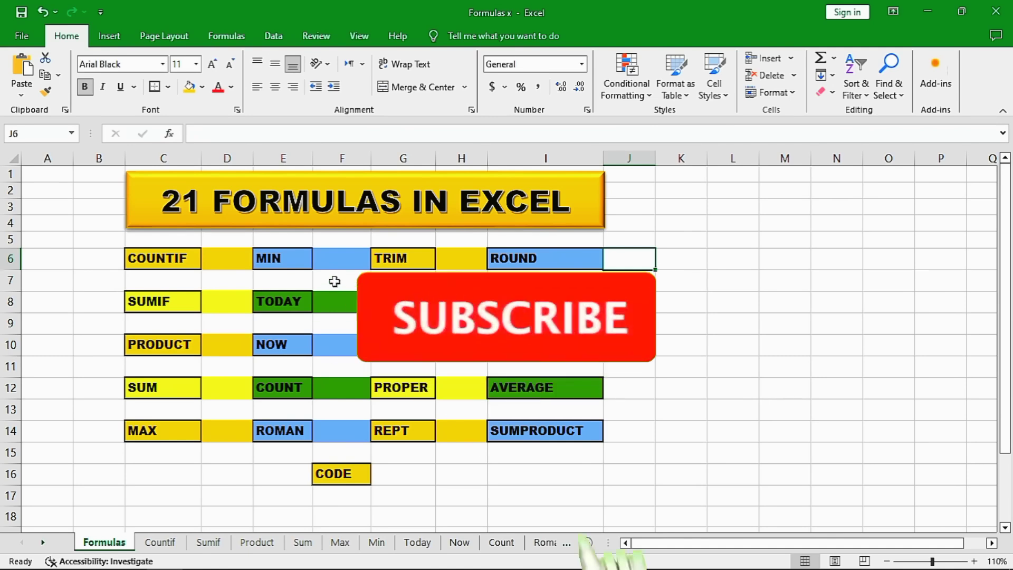
left_click(334, 280)
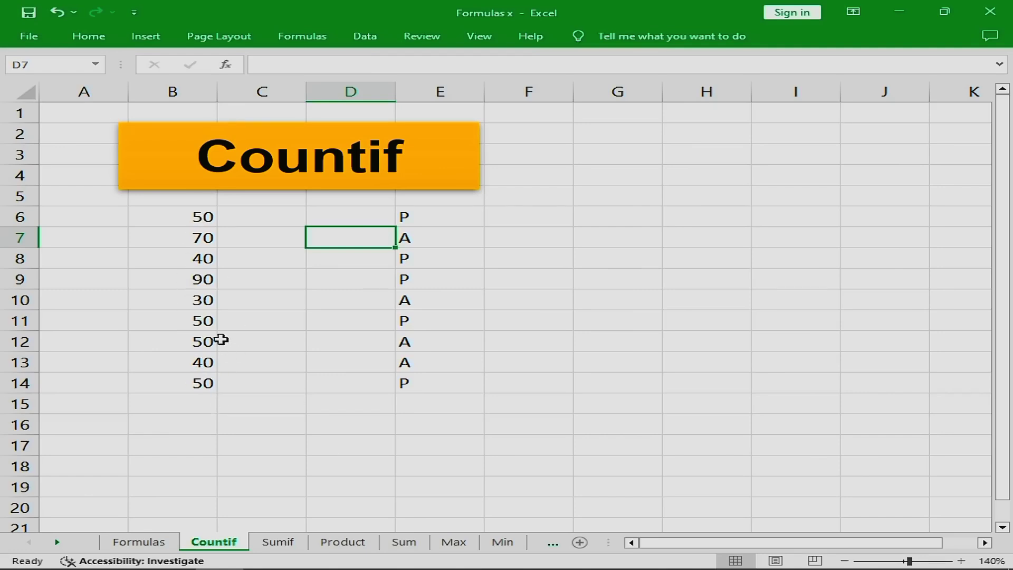
Enter a COUNTIF formula in B15 of the Countif sheet that counts the cells in B6:B14 matching "50"
left_click(168, 407)
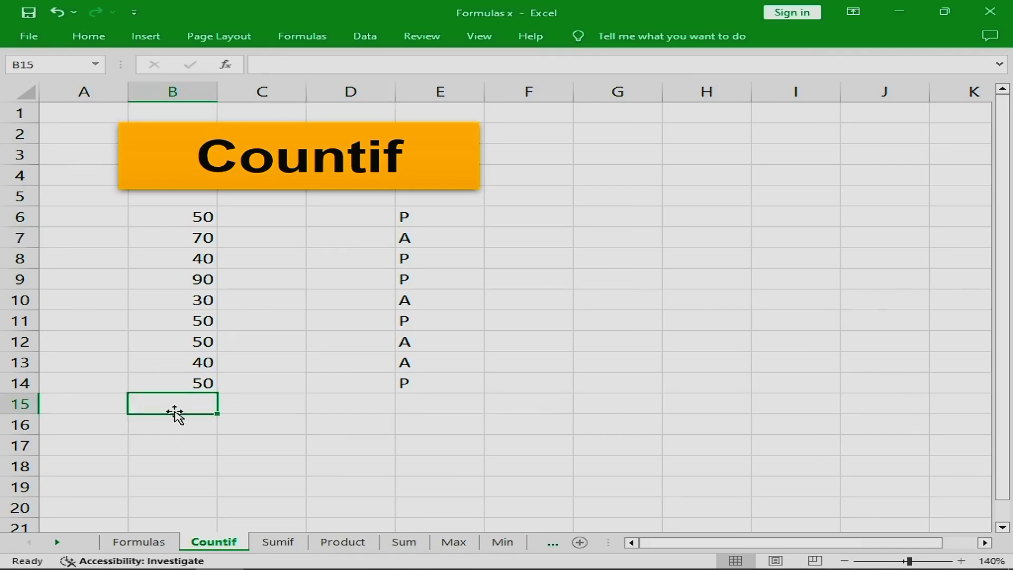
type("=")
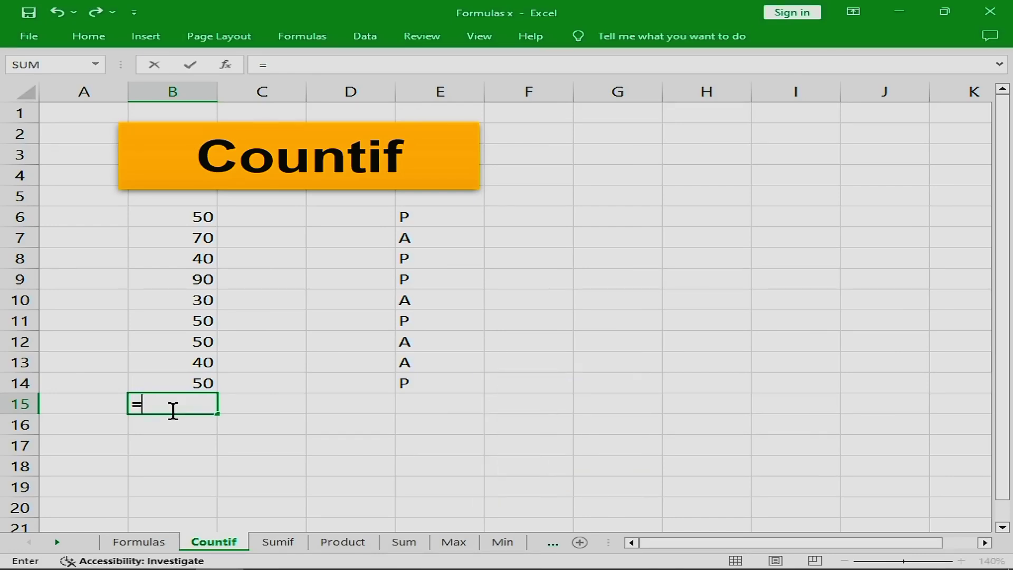
type("count")
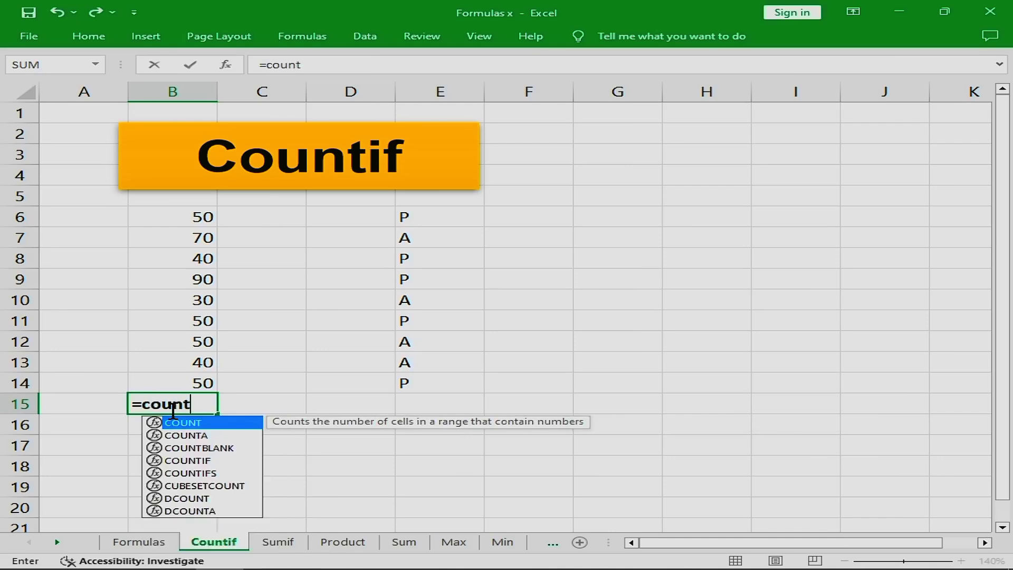
type("if")
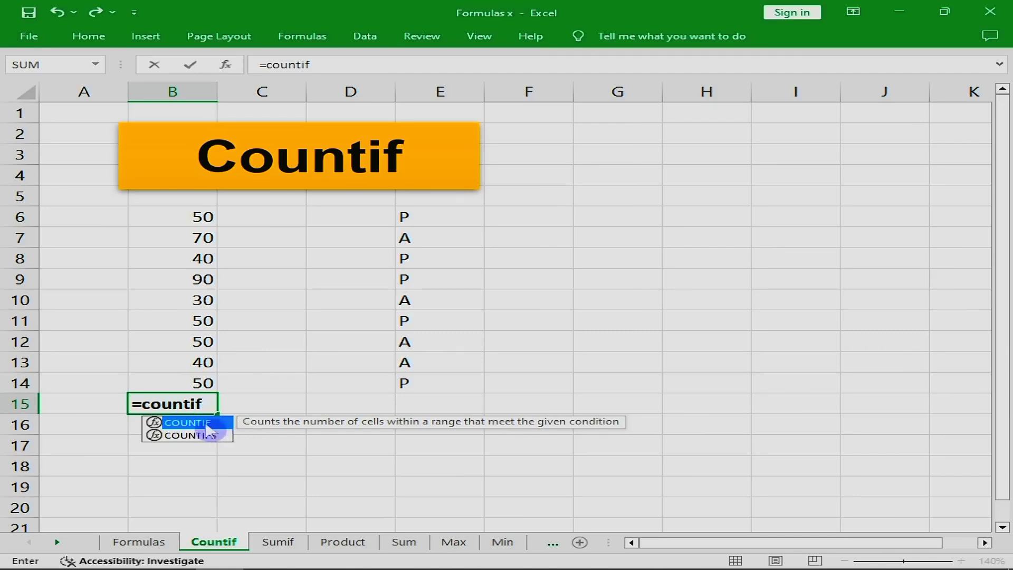
key("Tab")
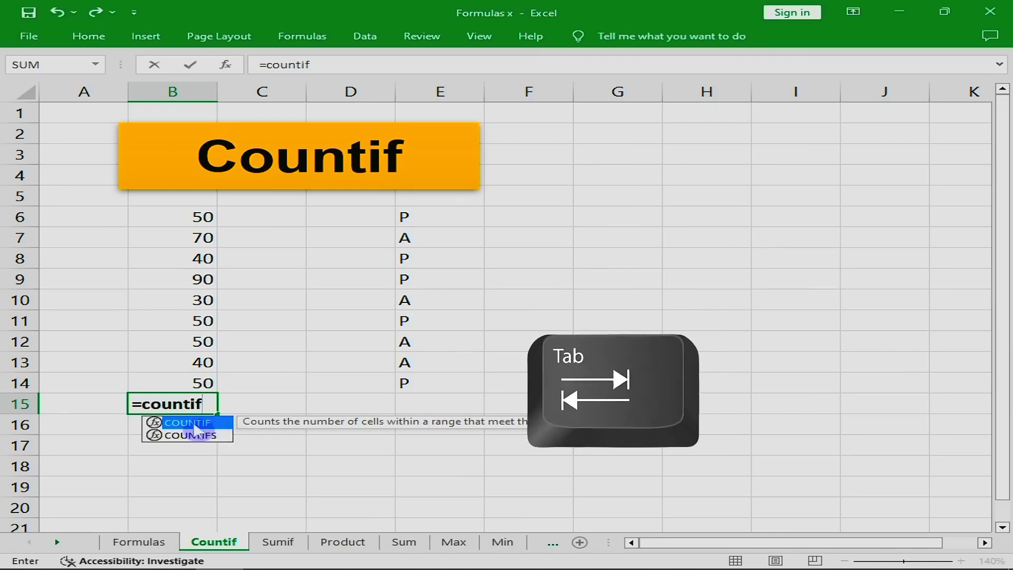
key("Tab")
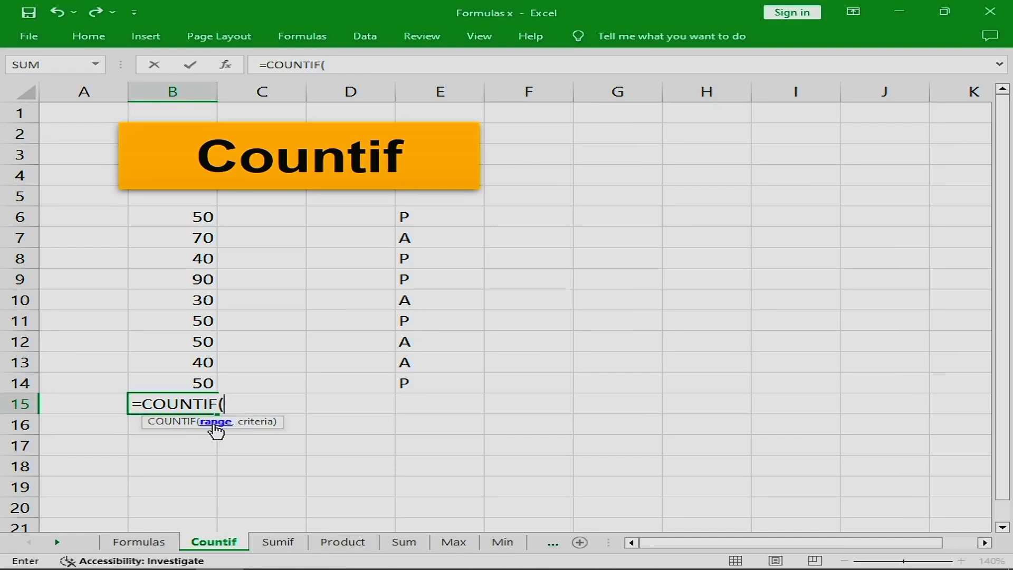
left_click_drag(199, 214, 198, 386)
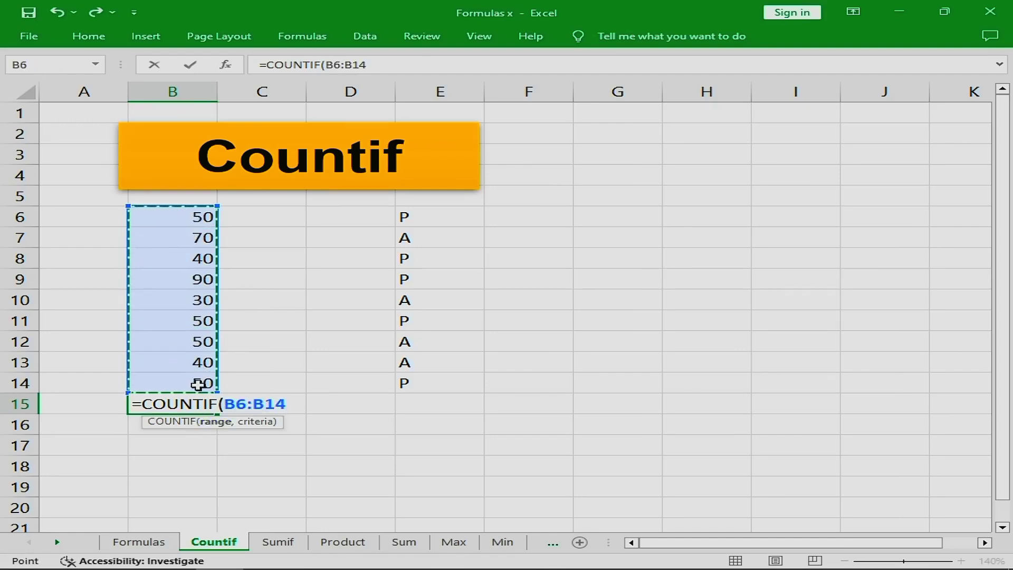
type(",")
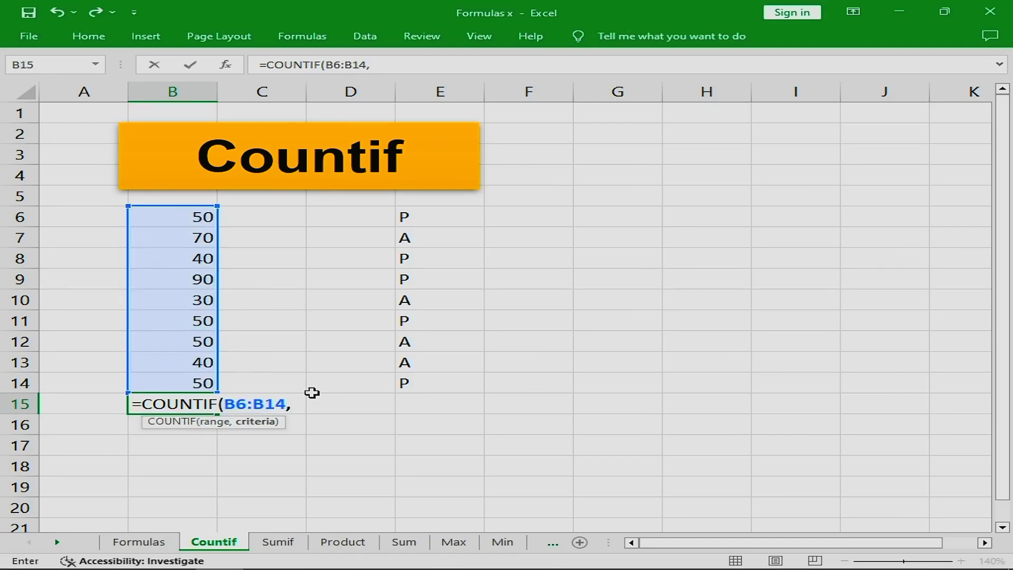
type("\"")
type("50\")")
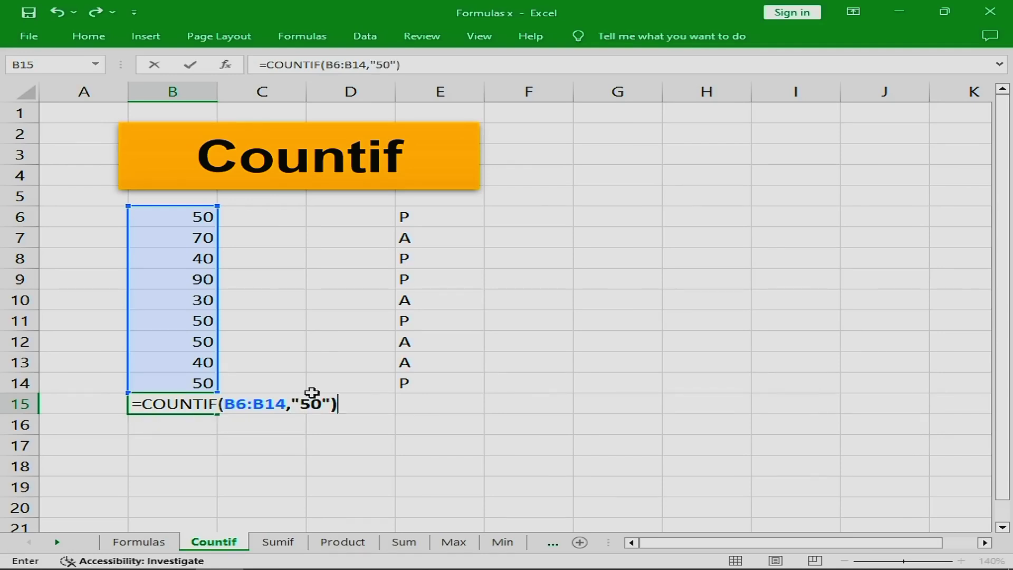
key("Return")
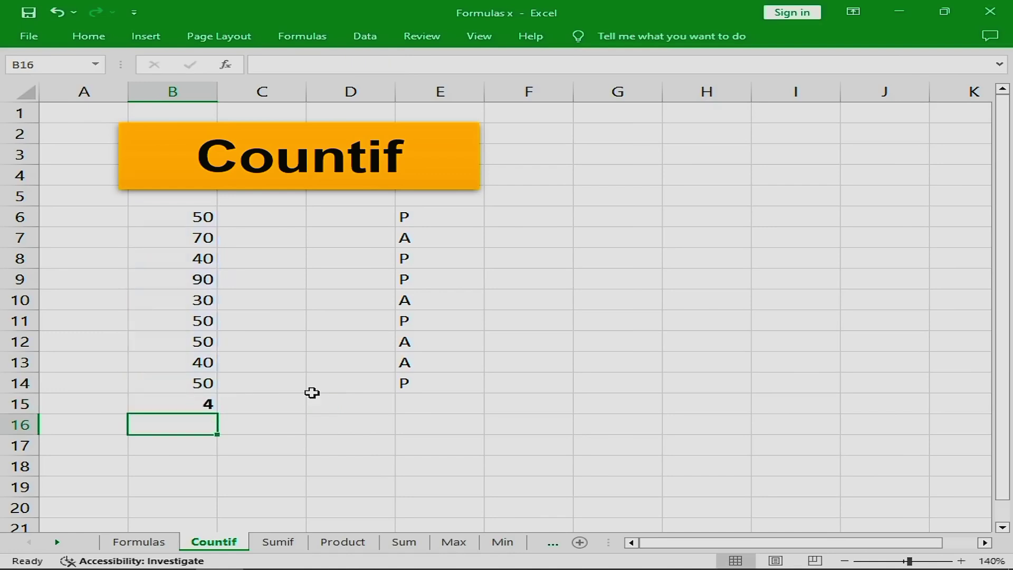
left_click(203, 403)
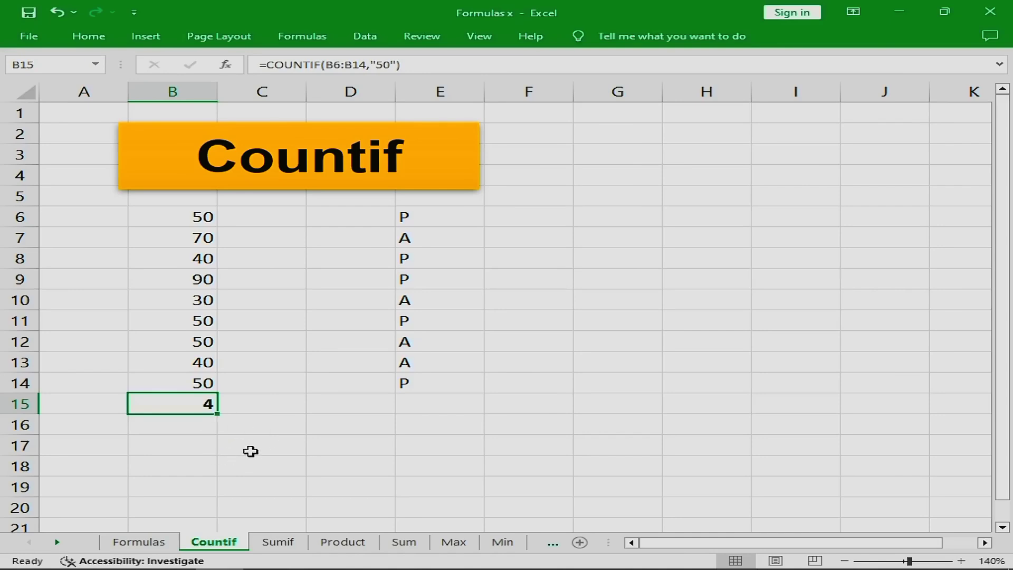
Enter a COUNTIF formula in E15 that counts the cells in E6:E14 matching "P"
left_click(408, 399)
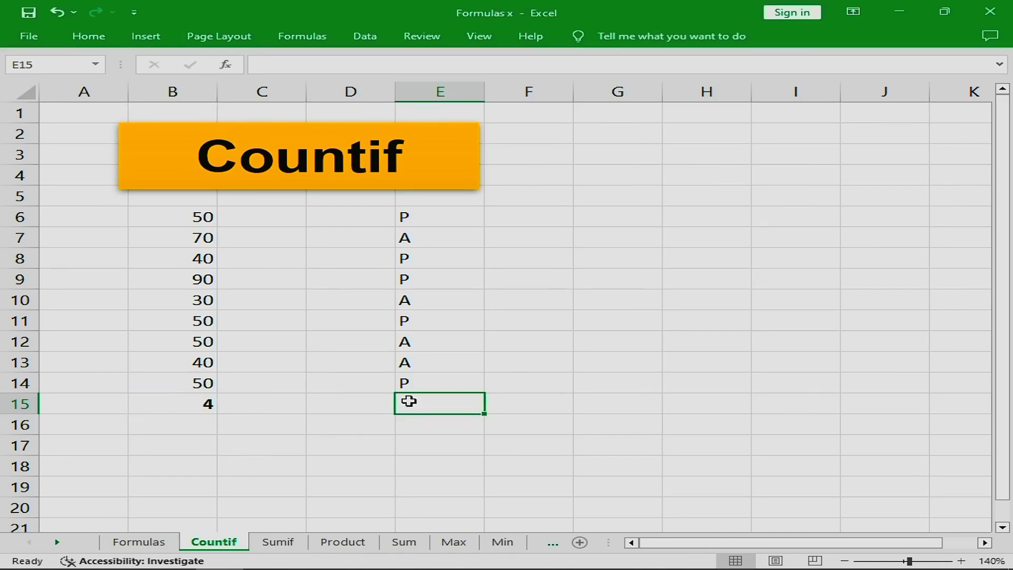
type("=counti")
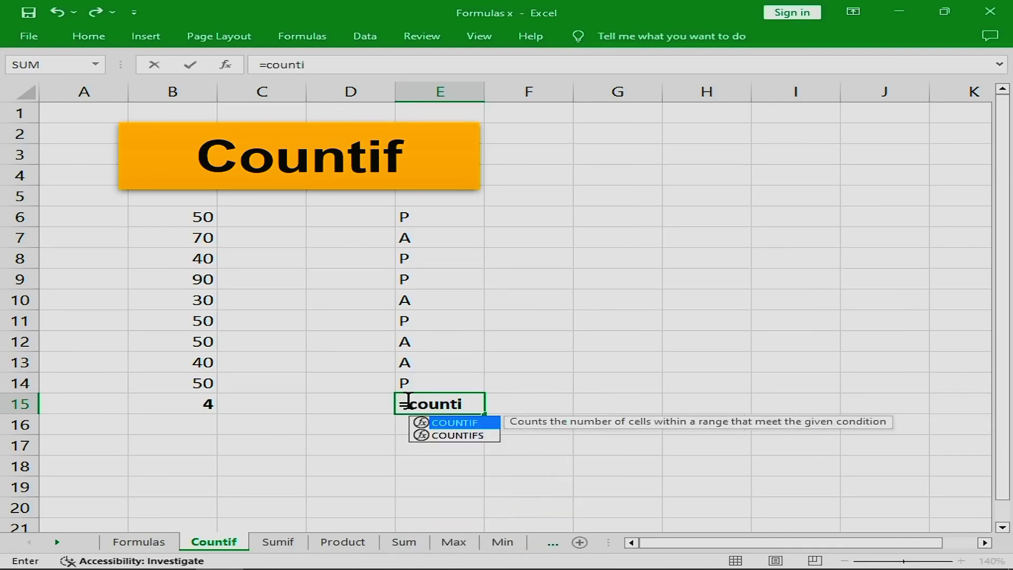
type("f(")
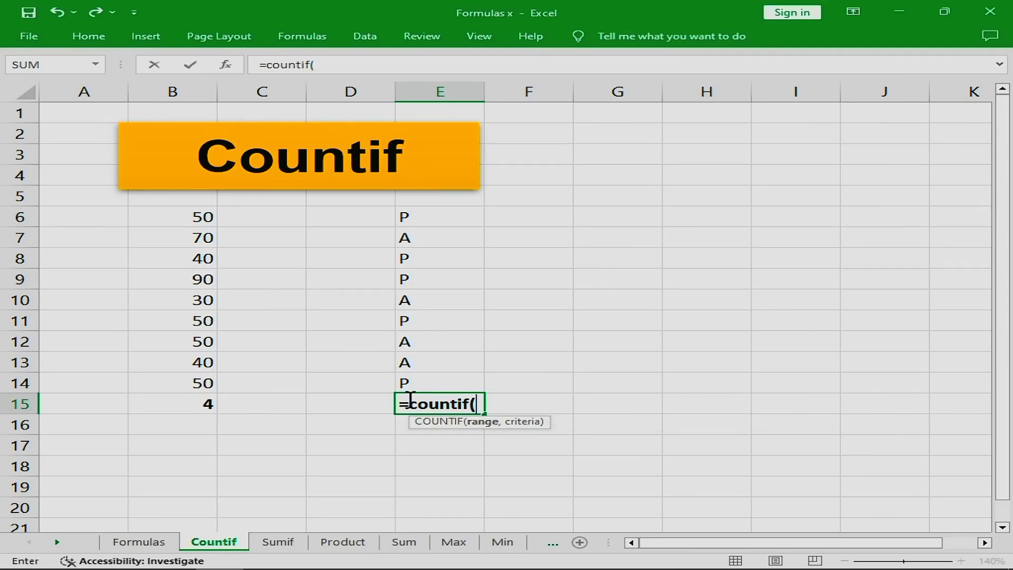
left_click_drag(423, 214, 422, 379)
type(",")
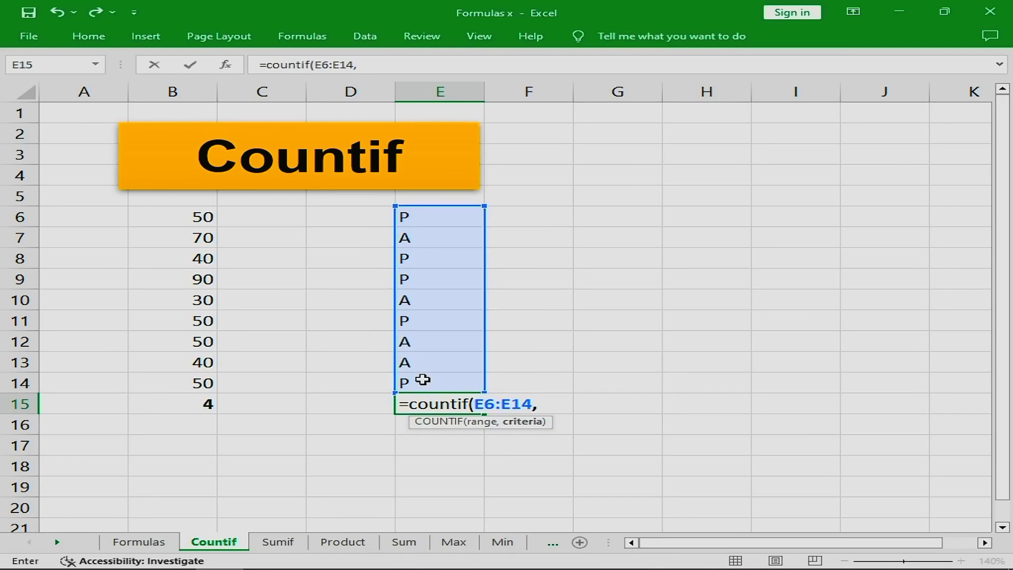
type("\"P\"")
type(")")
key("Return")
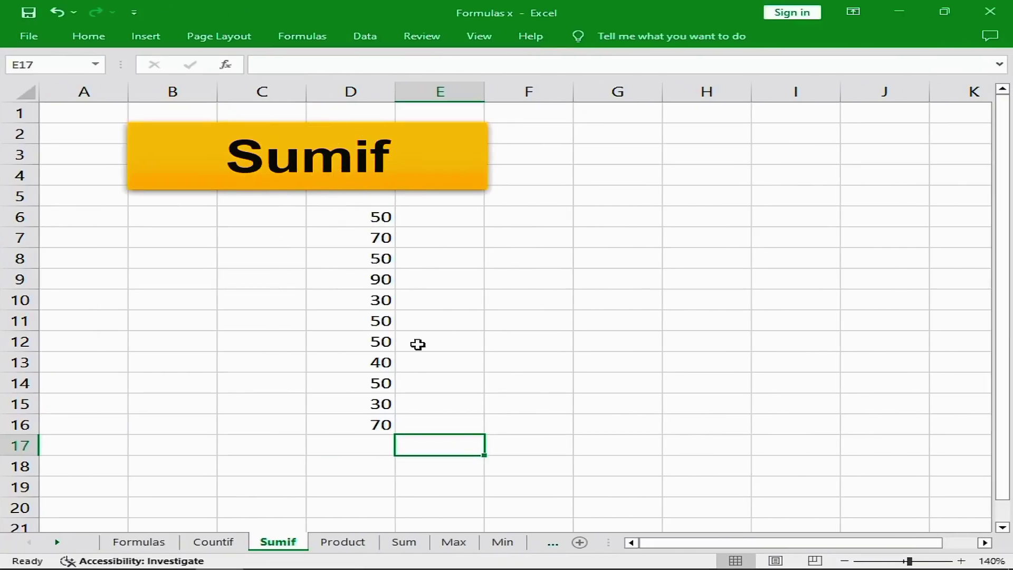
Enter a SUMIF formula in D17 of the Sumif sheet that adds the values in D6:D16 matching "50"
left_click(365, 448)
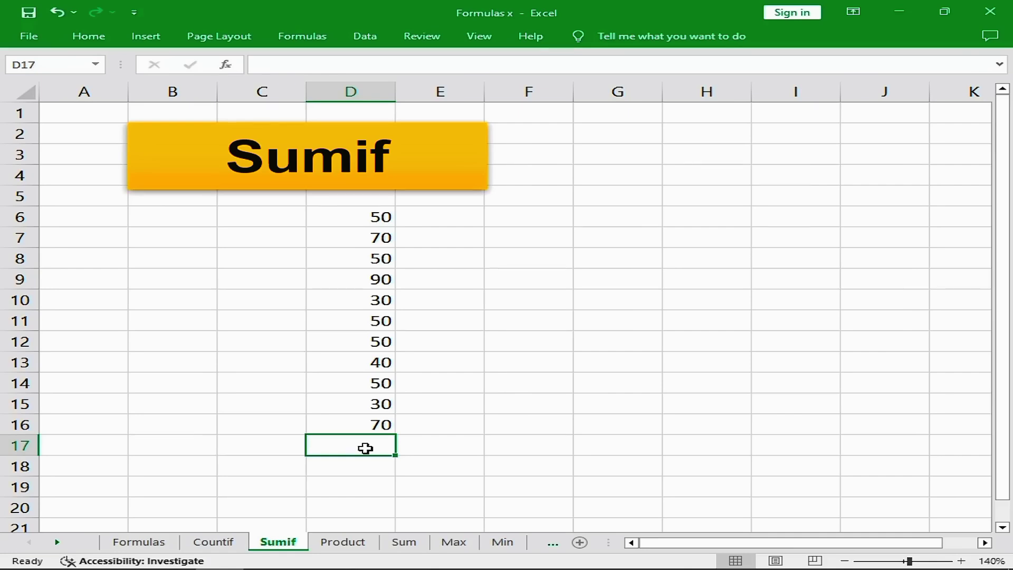
type("=")
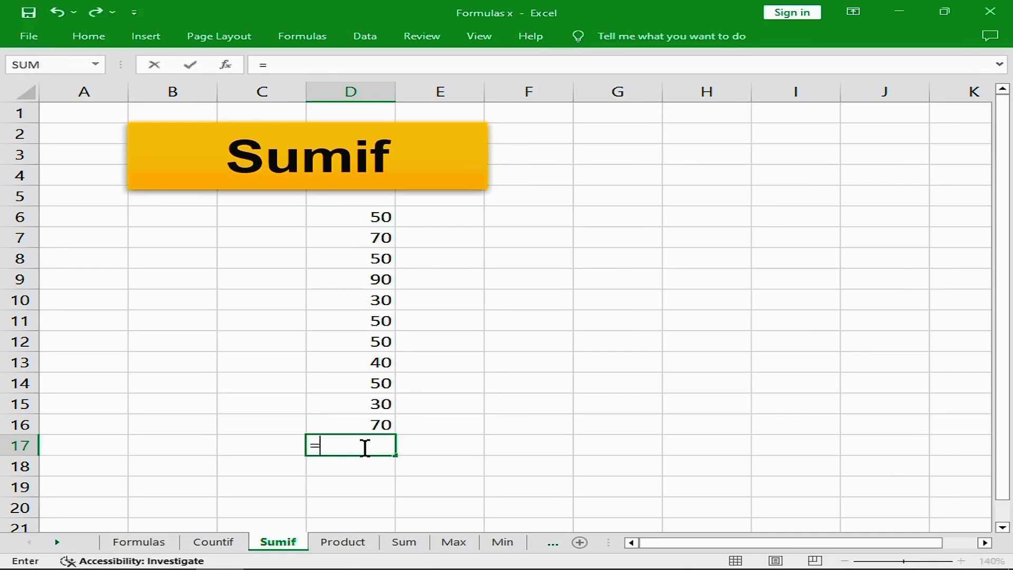
type("sumif")
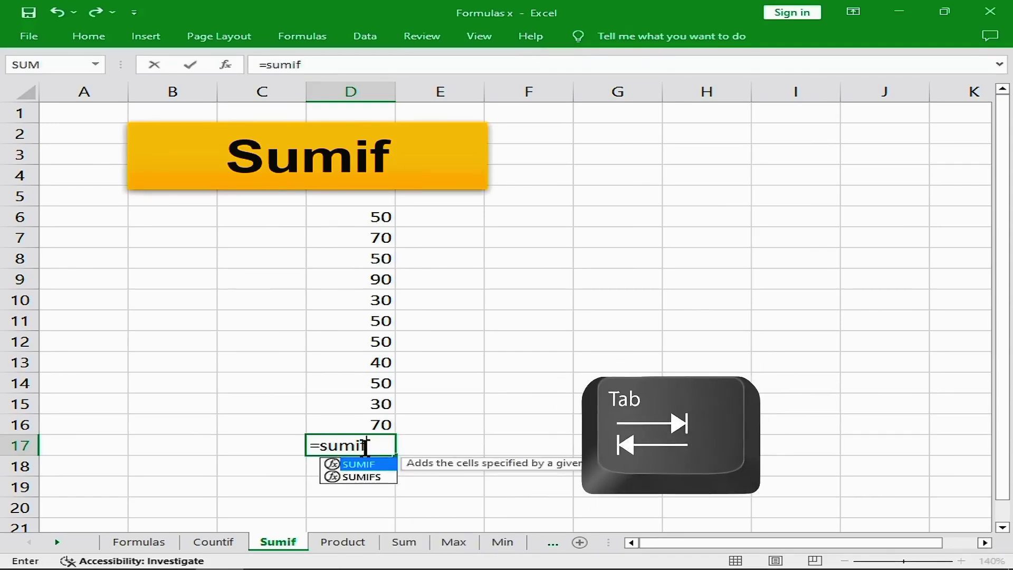
key("Tab")
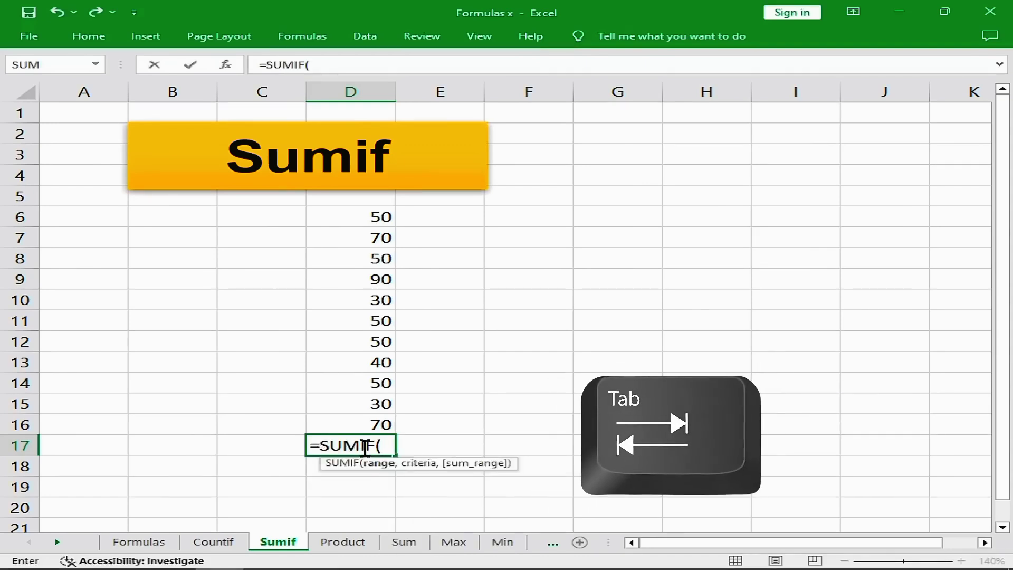
left_click_drag(370, 219, 362, 420)
type(",")
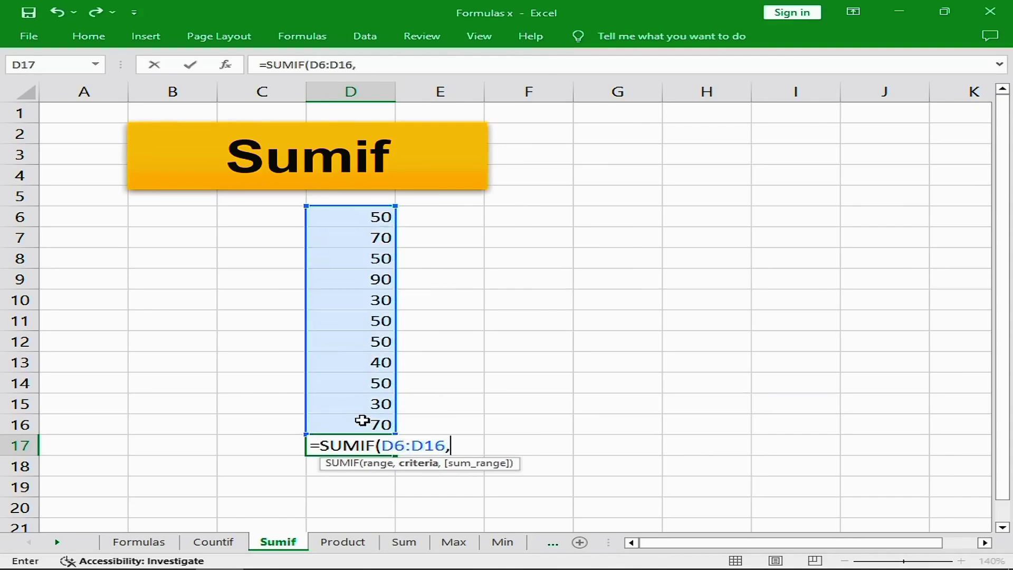
type("\"")
type("50\")")
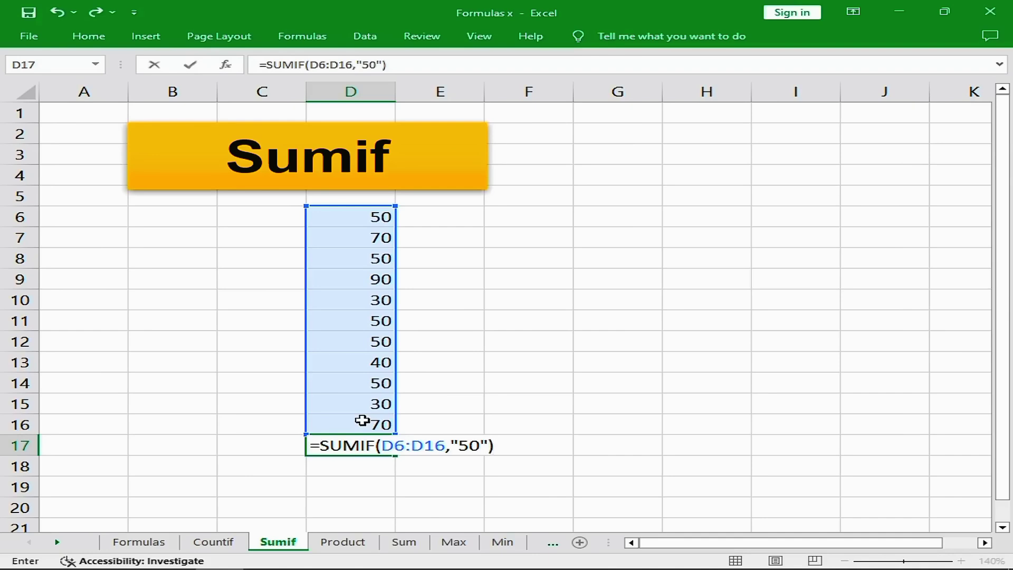
key("Return")
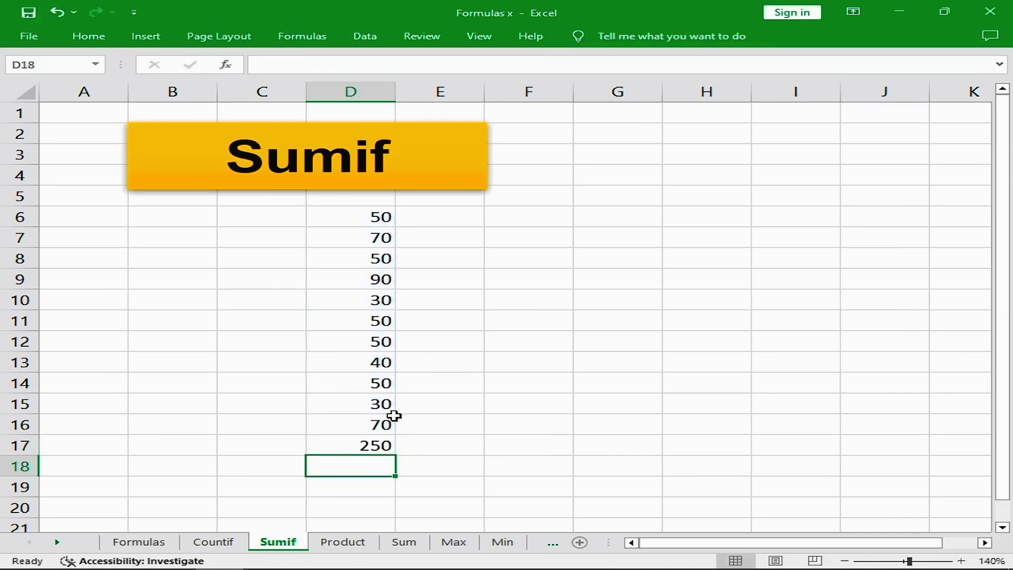
left_click(369, 449)
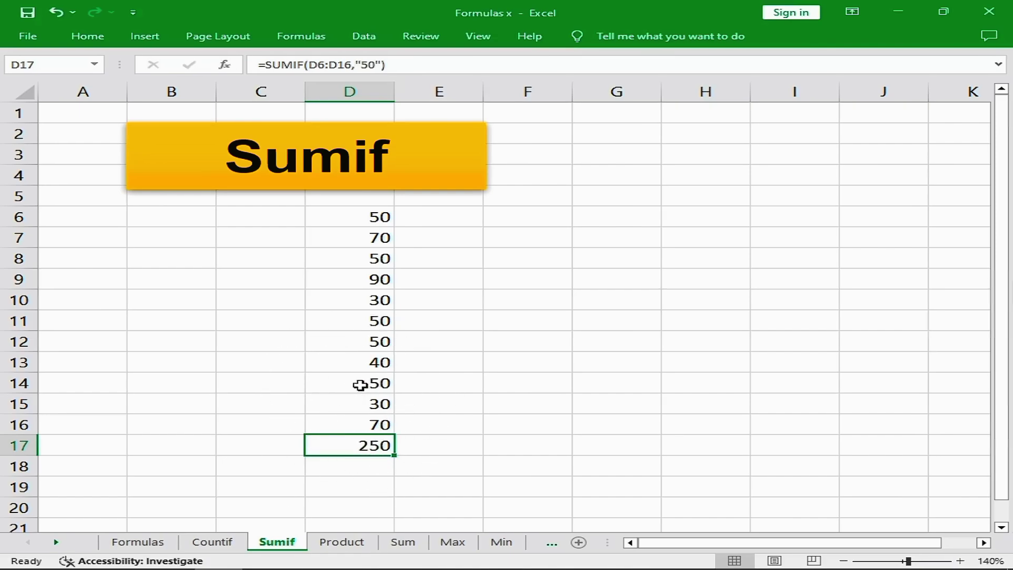
Switch to the Product sheet and enter a PRODUCT formula in C8 that multiplies C6:C7
key("ctrl+Page_Down")
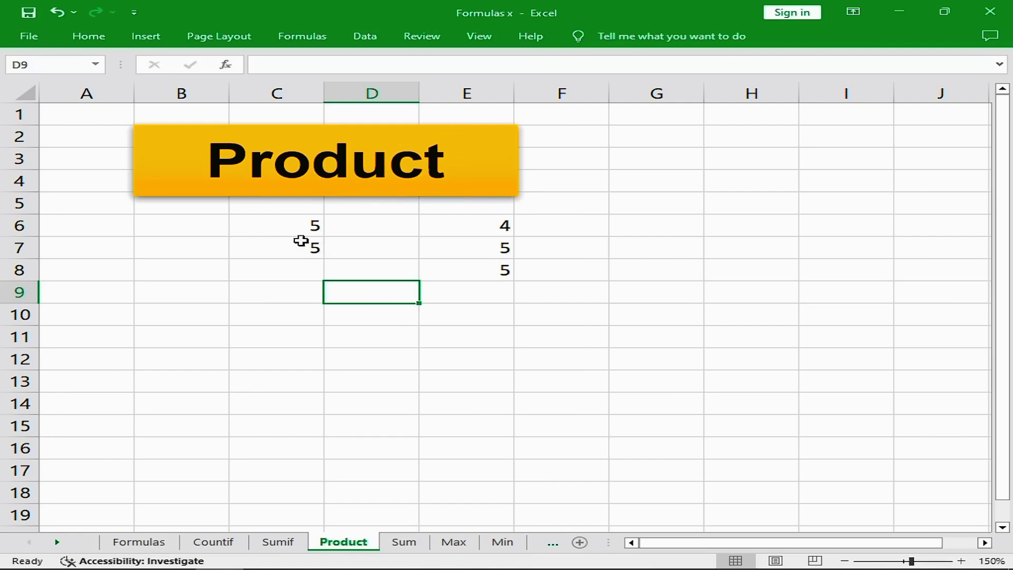
left_click(300, 272)
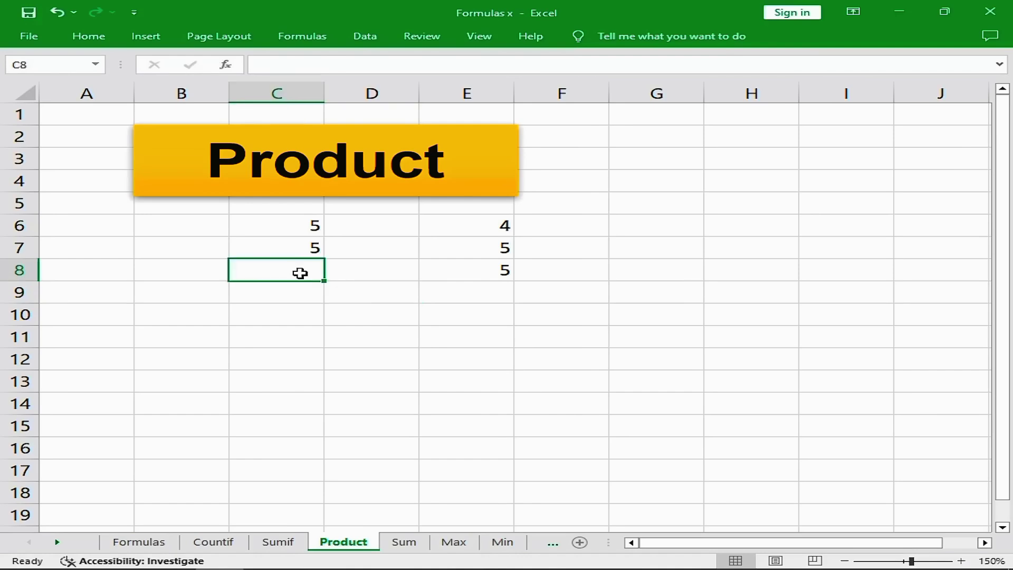
type("=")
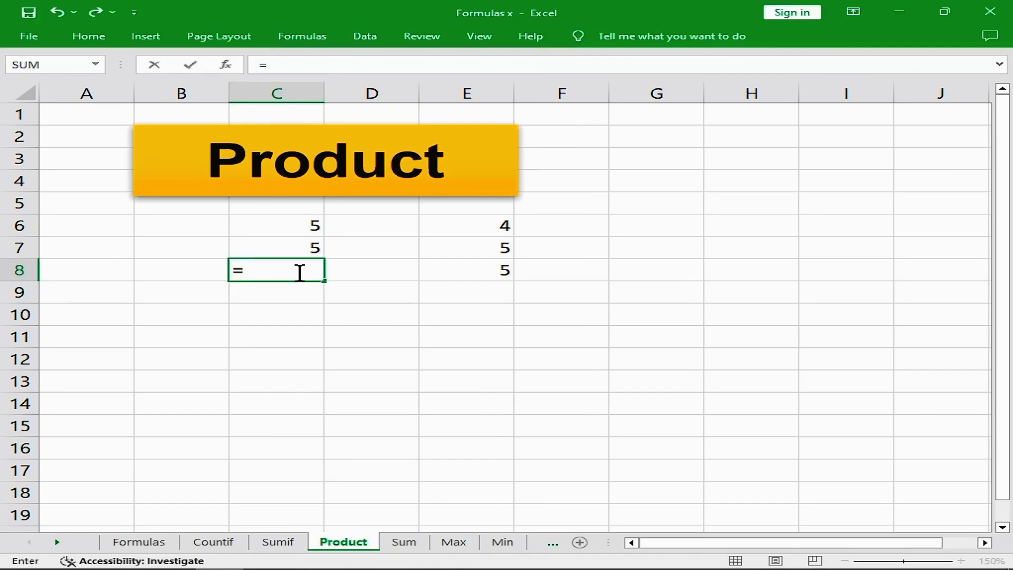
type("product")
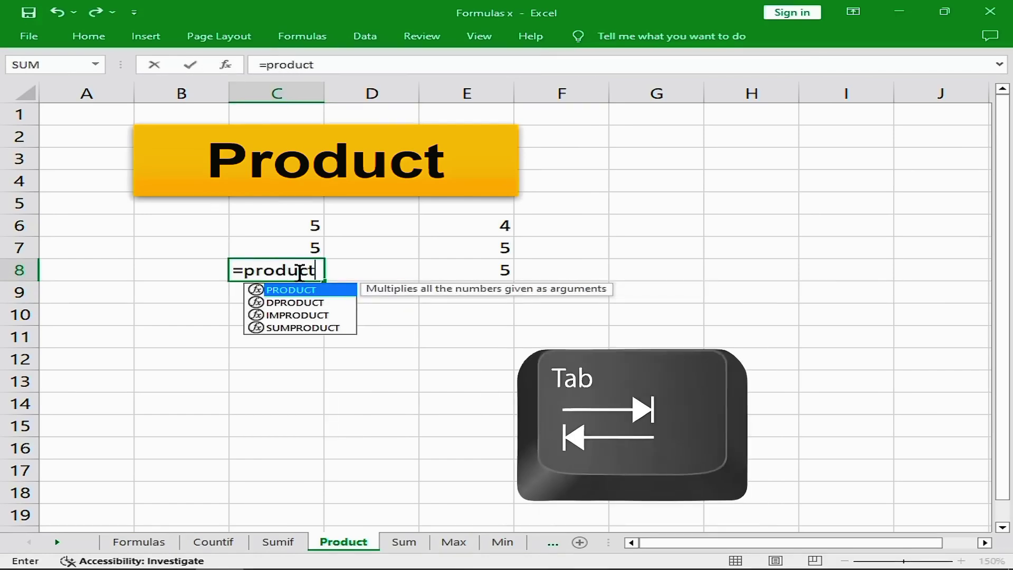
key("Tab")
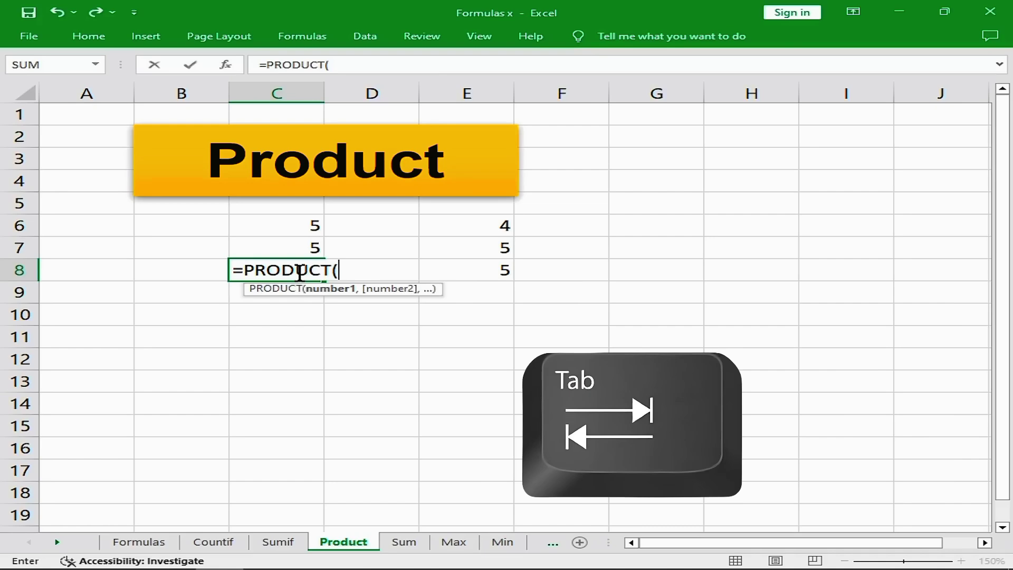
left_click(309, 225)
left_click_drag(309, 226, 314, 249)
type(")")
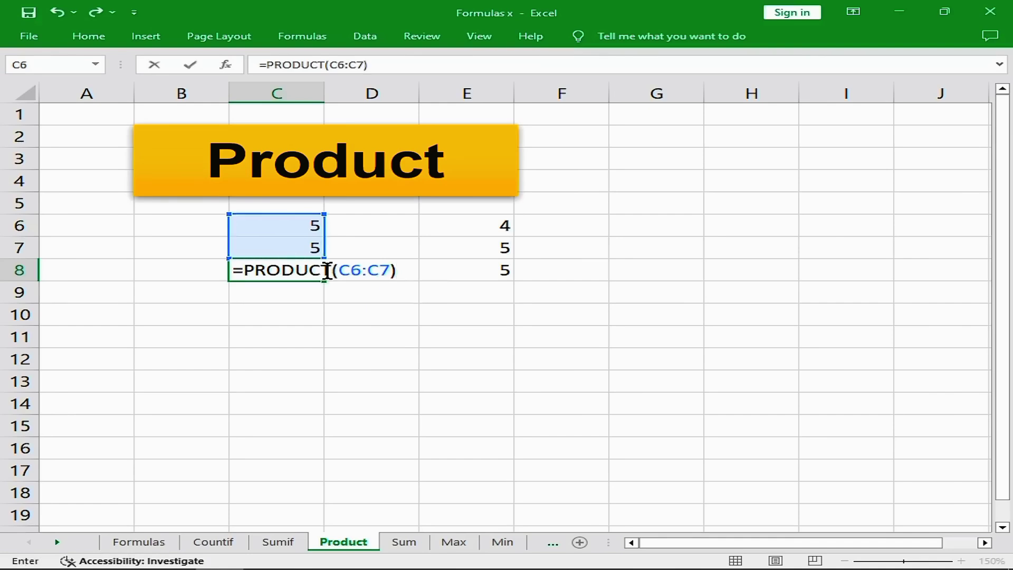
key("Return")
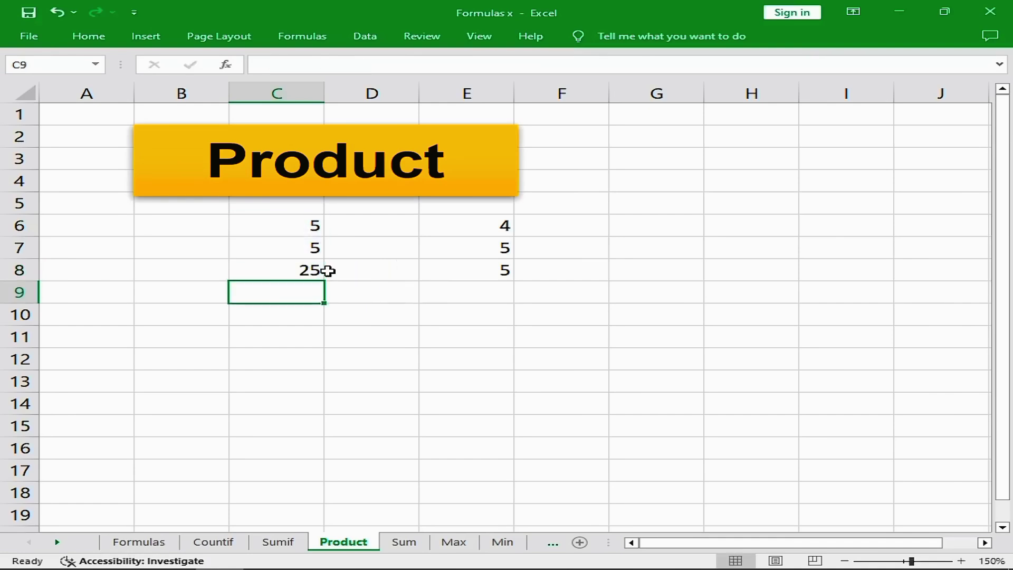
key("Up")
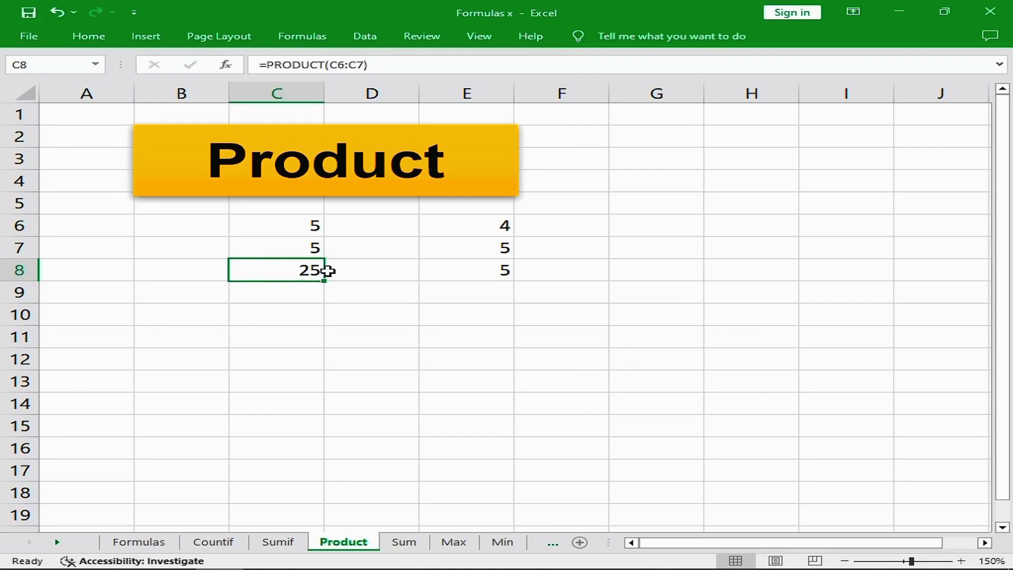
Enter a PRODUCT formula in E9 that multiplies the values in E6:E8
key("Right")
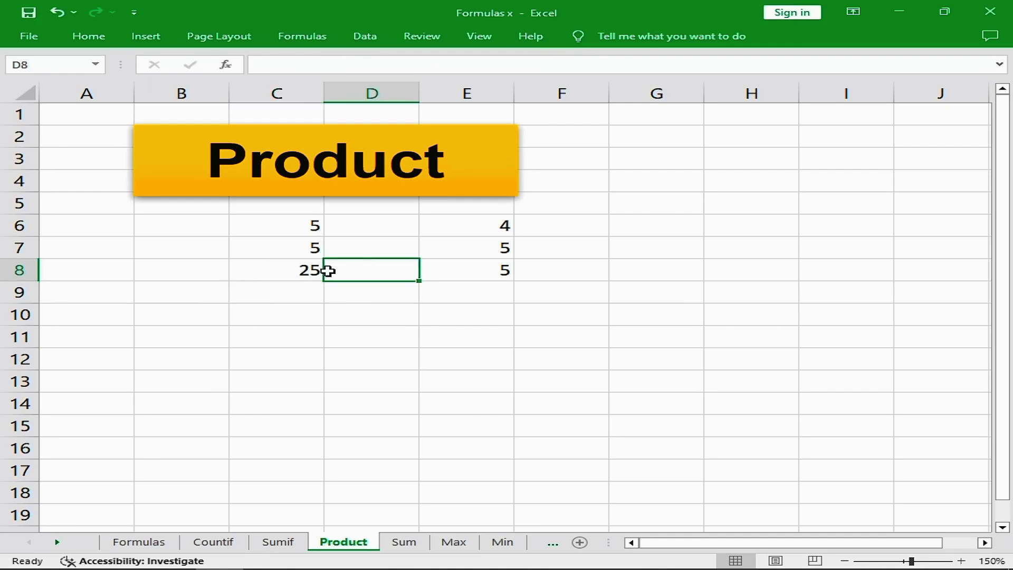
key("Right")
key("Right")
key("Left")
key("Down")
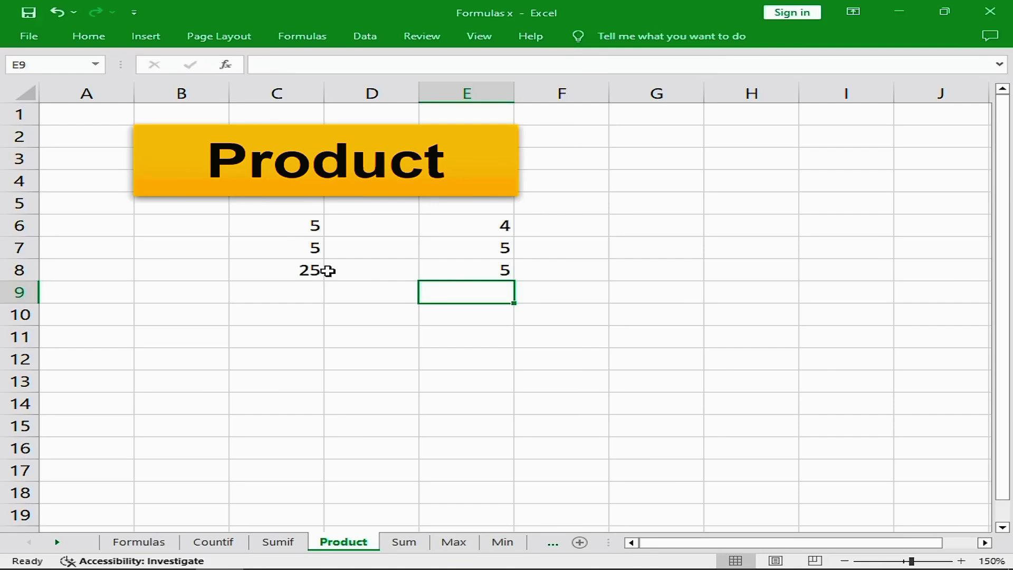
type("=")
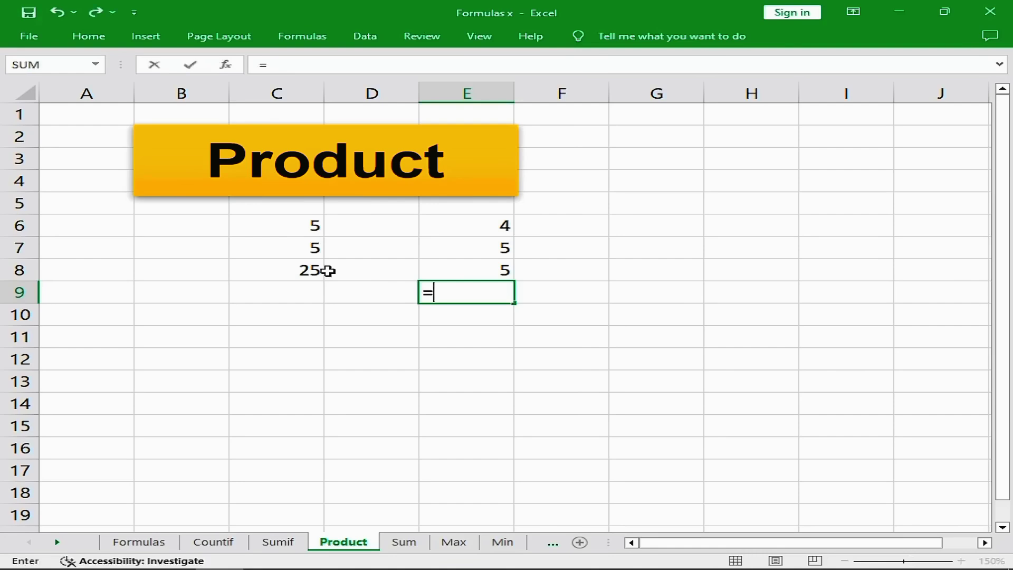
type("product(")
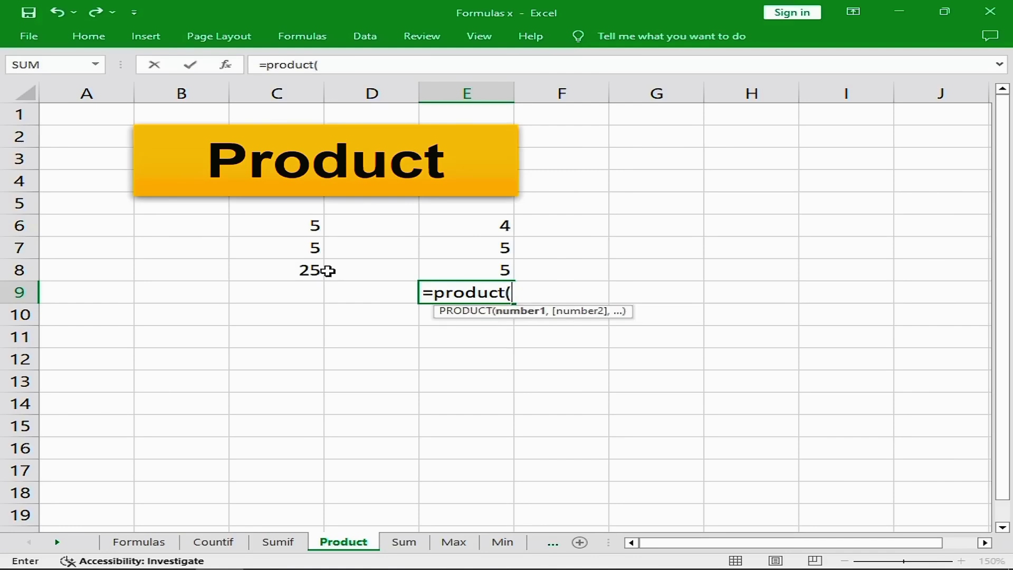
key("Up")
key("Up")
key("Up")
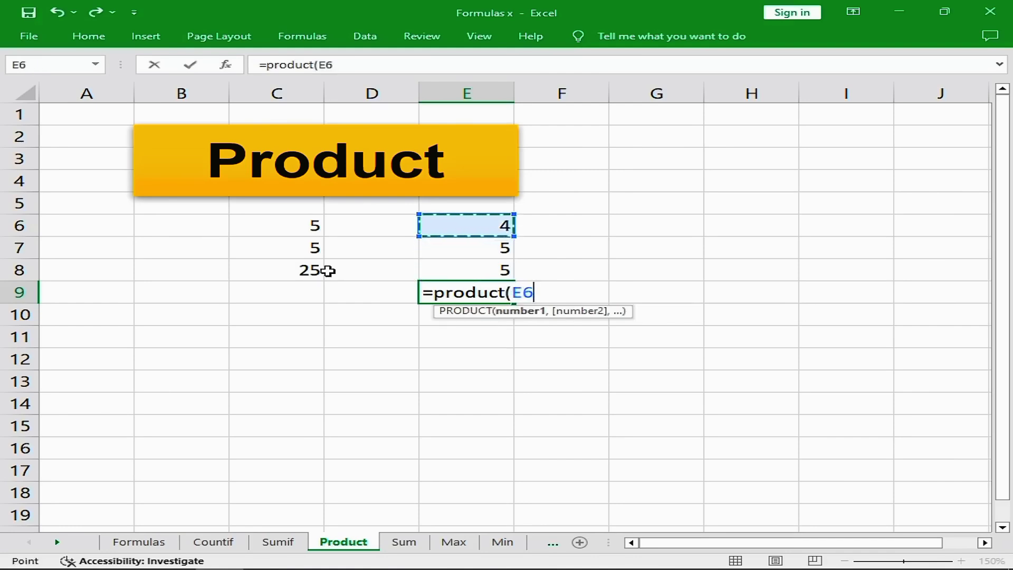
key("shift+Down")
key("shift+Down")
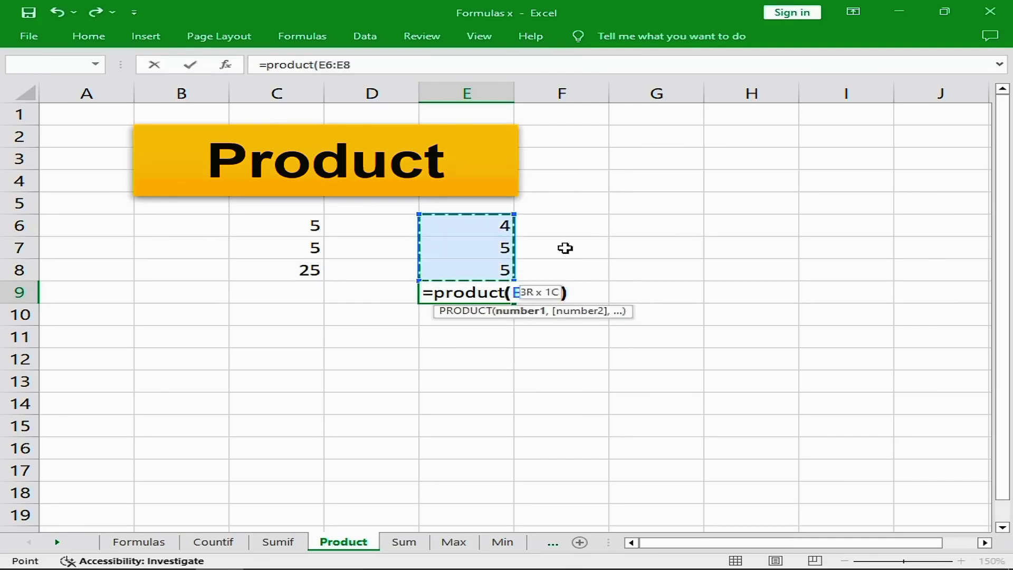
type(")")
key("Return")
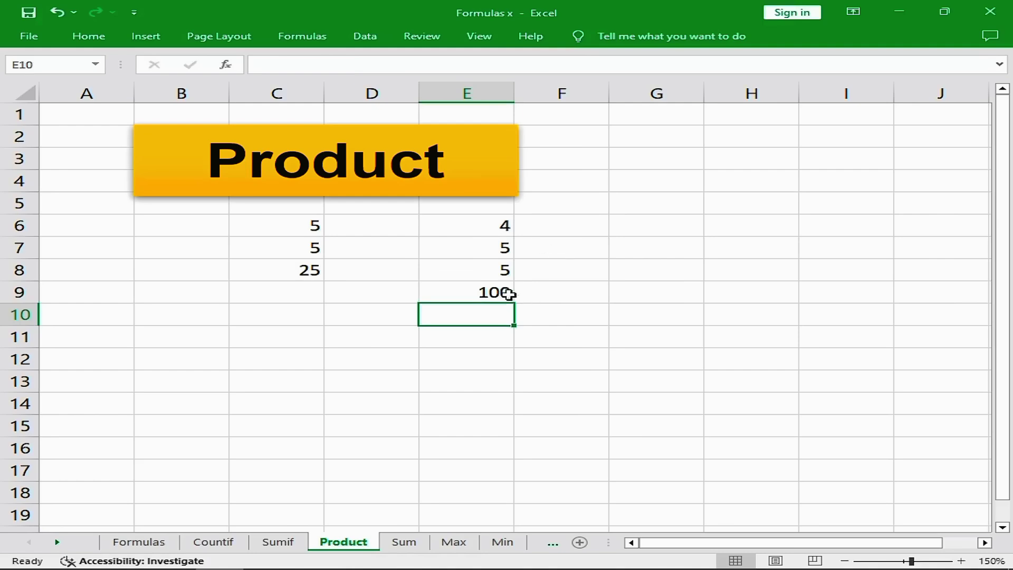
left_click(486, 297)
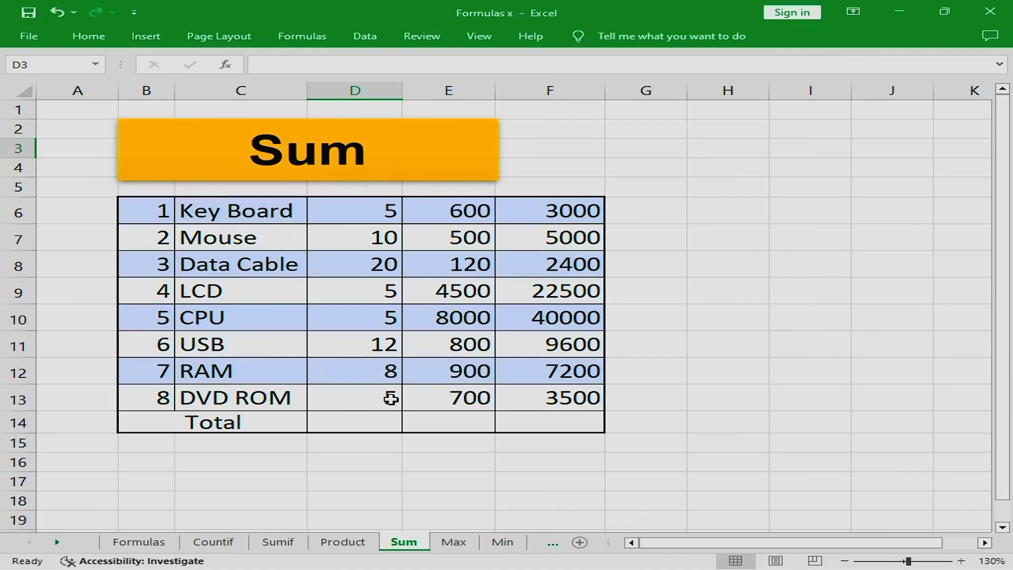
Enter a SUM formula in D14 of the Sum sheet that adds the values in D6:D13
left_click(366, 420)
type("=sum")
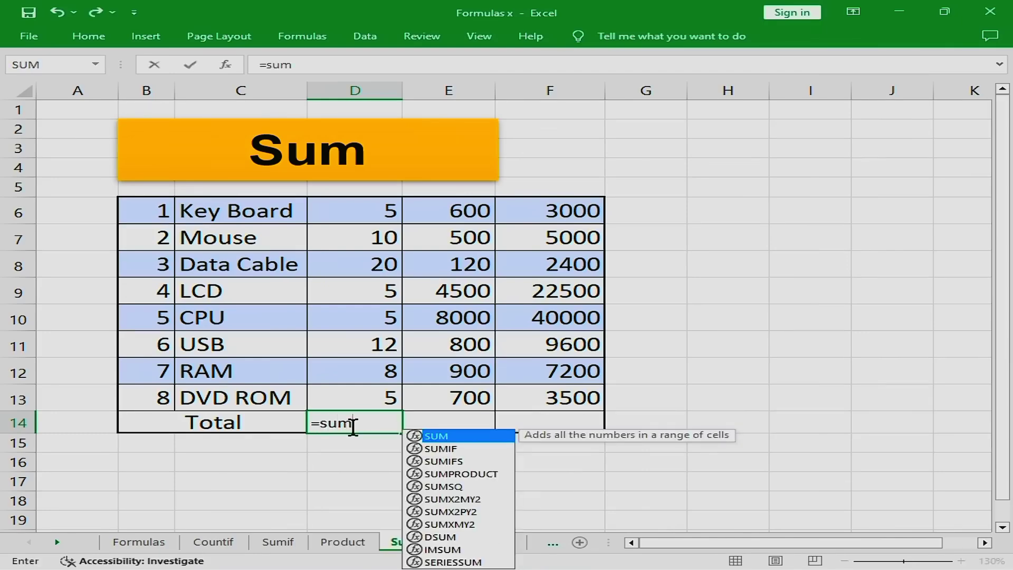
type("(")
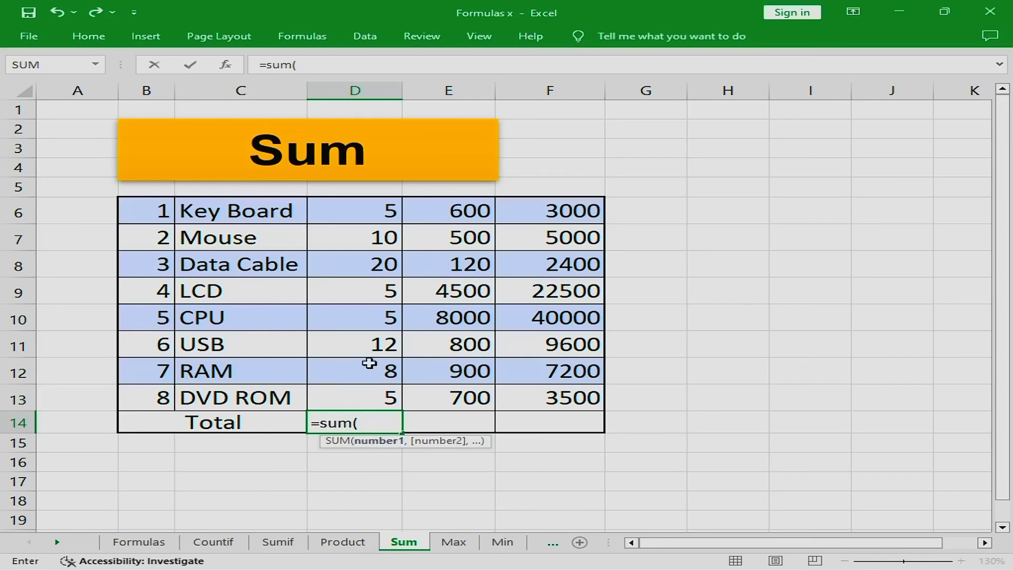
left_click_drag(369, 214, 381, 394)
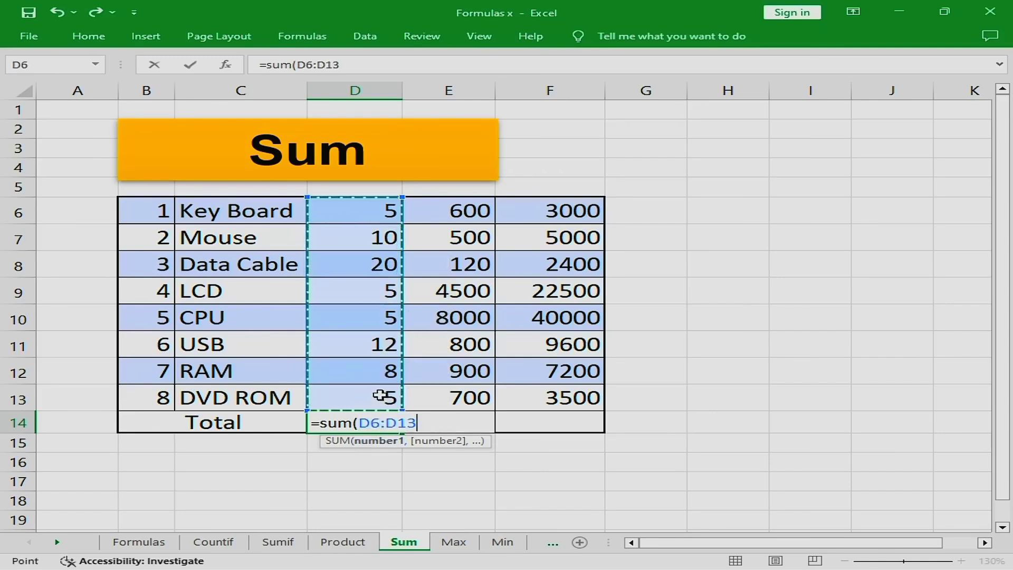
type(")")
key("Return")
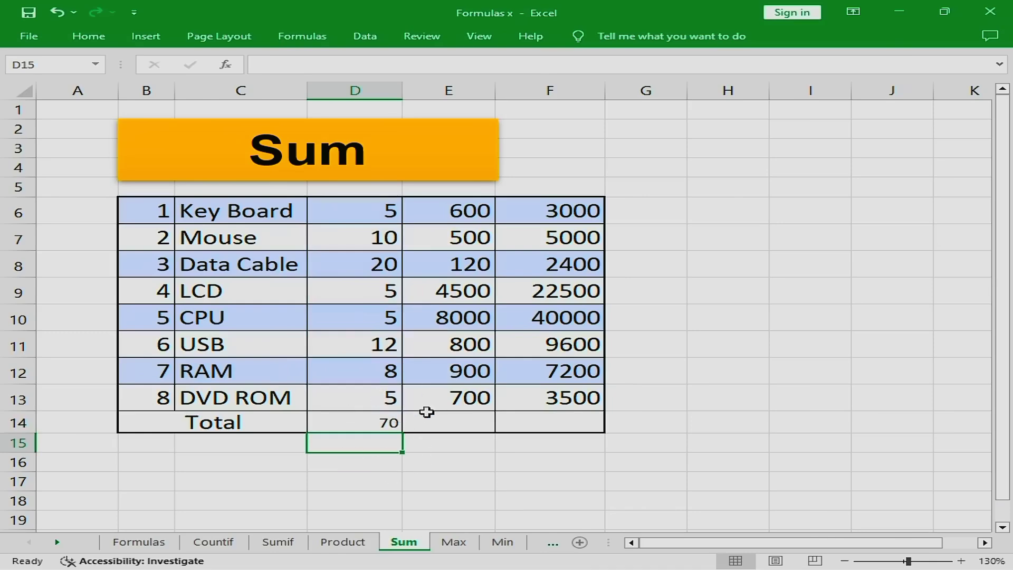
Complete the Total row with AutoSum, adding E6:E13 in E14 and F6:F13 in F14
left_click(452, 422)
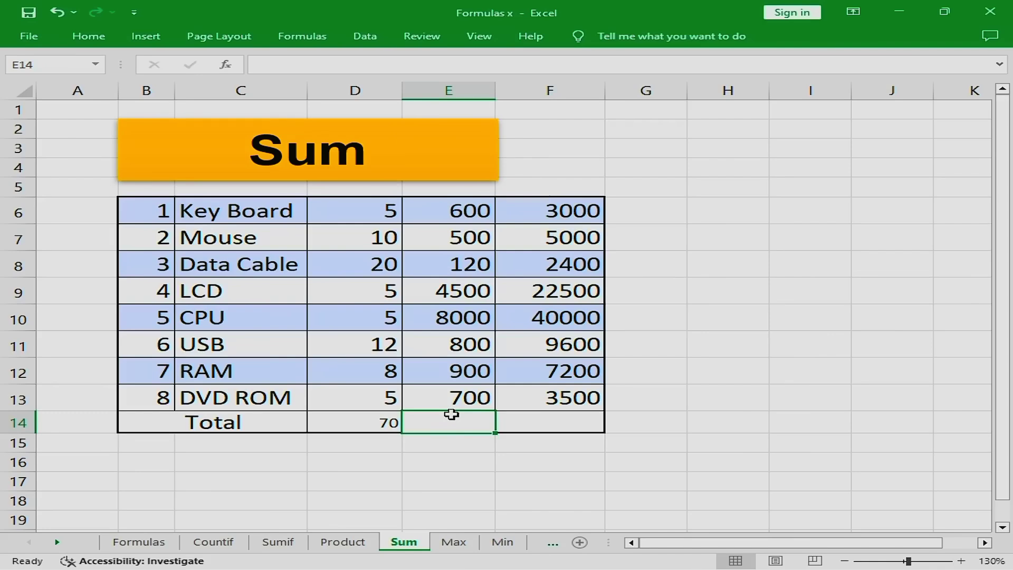
key("alt")
key("alt+equal")
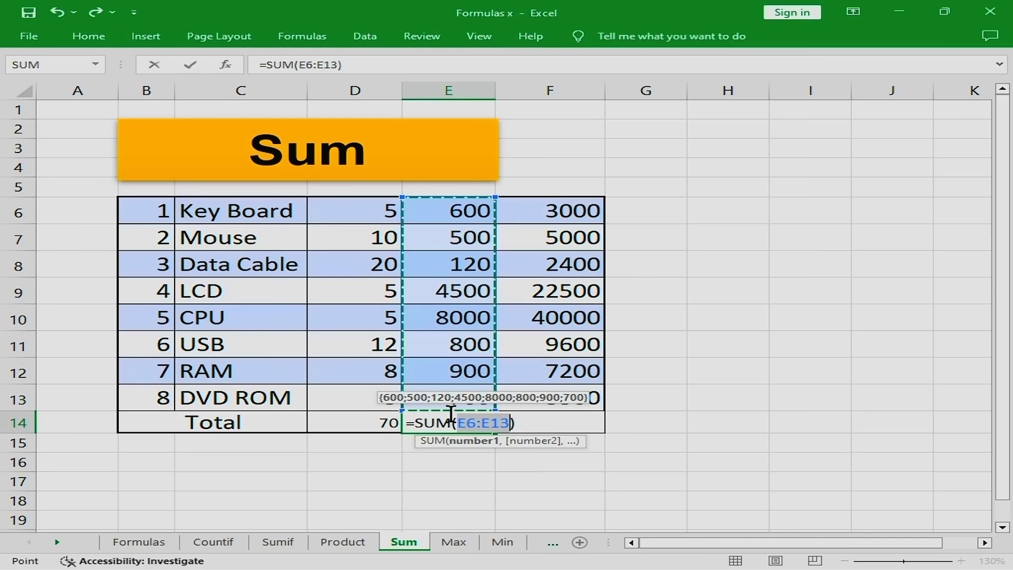
key("Return")
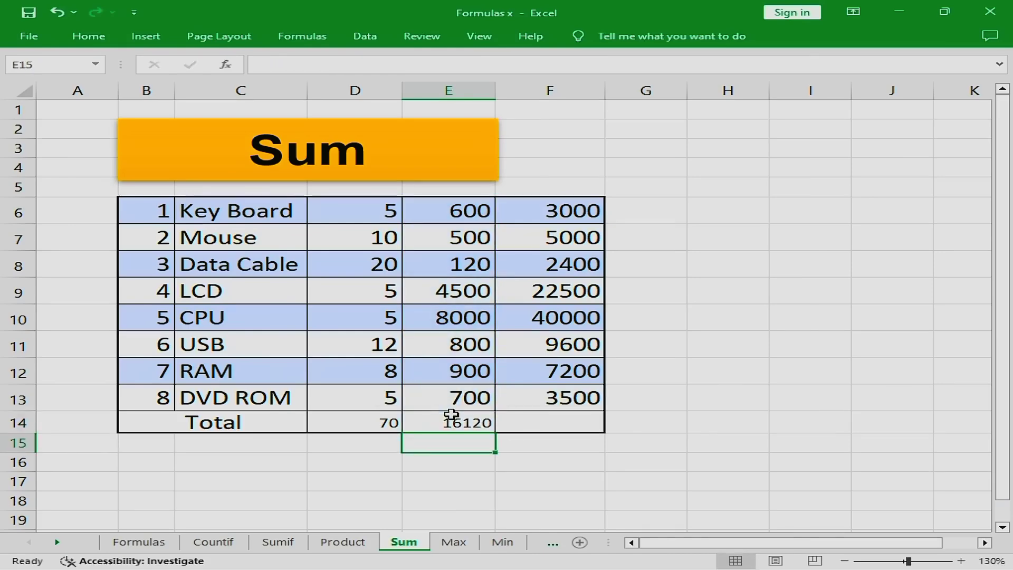
key("Up")
key("Right")
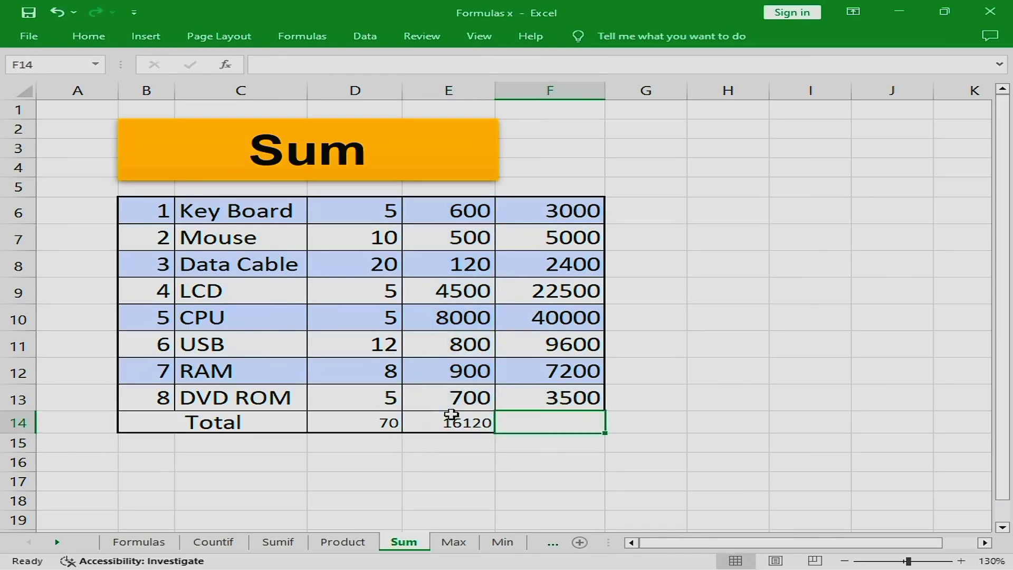
key("alt+equal")
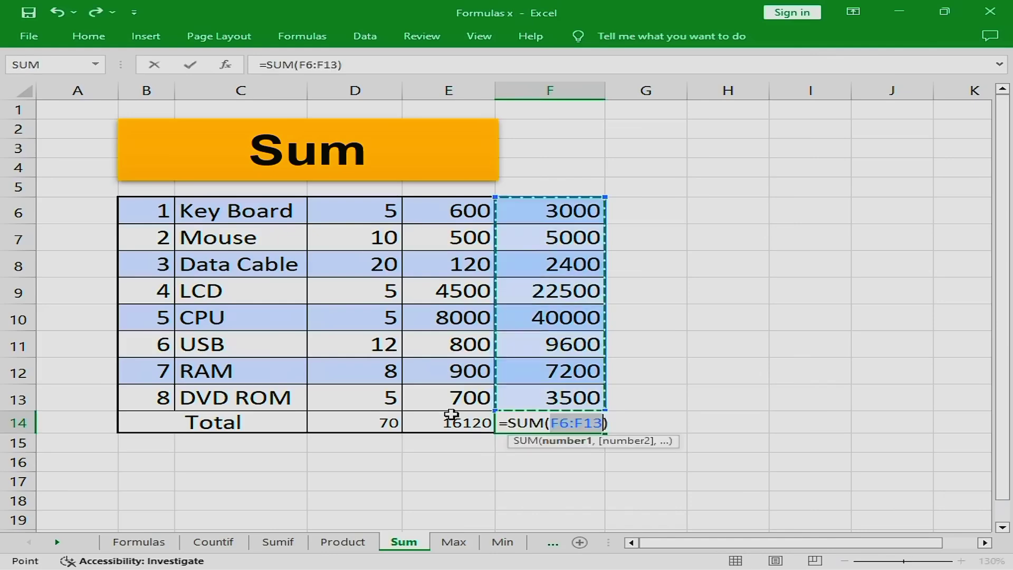
key("Return")
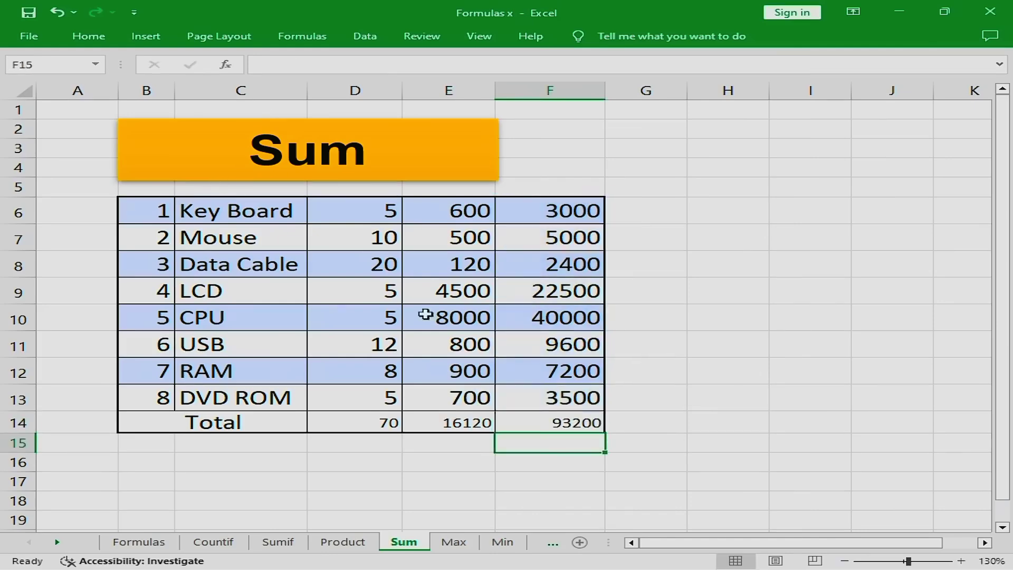
Switch to the Max sheet and enter a MAX formula in C14 that returns the largest value in C6:C13
key("ctrl+Page_Down")
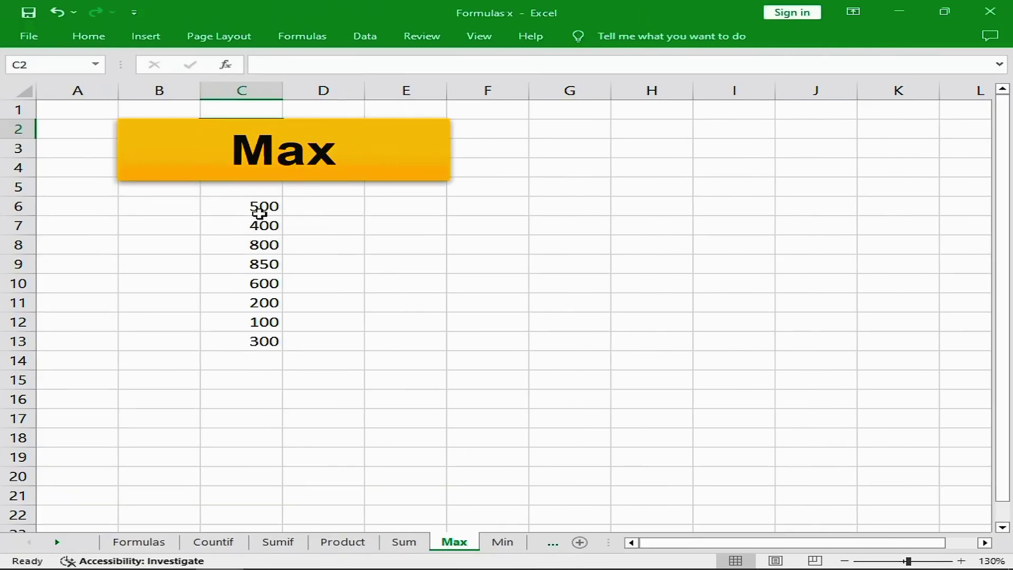
left_click(248, 358)
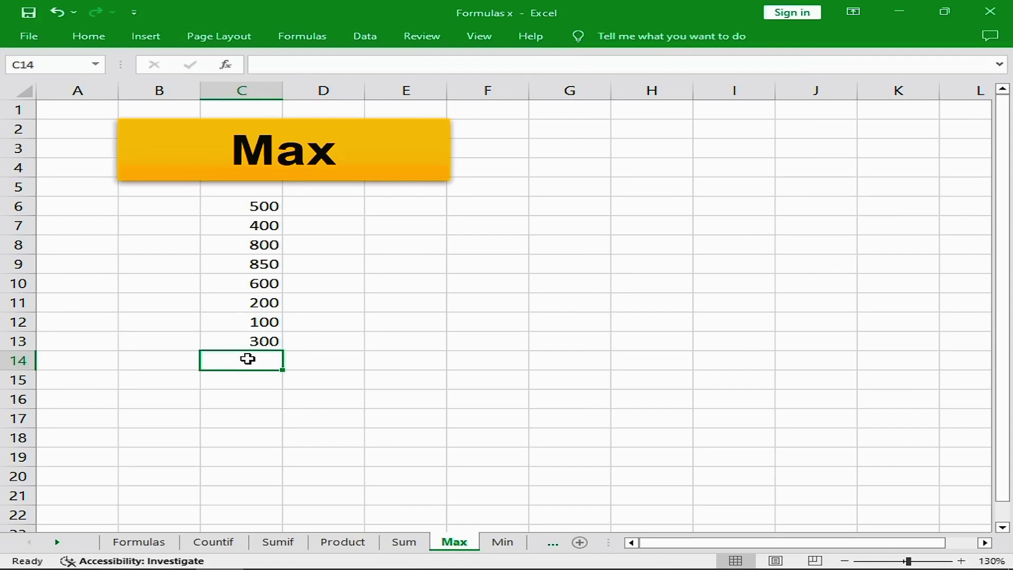
type("=")
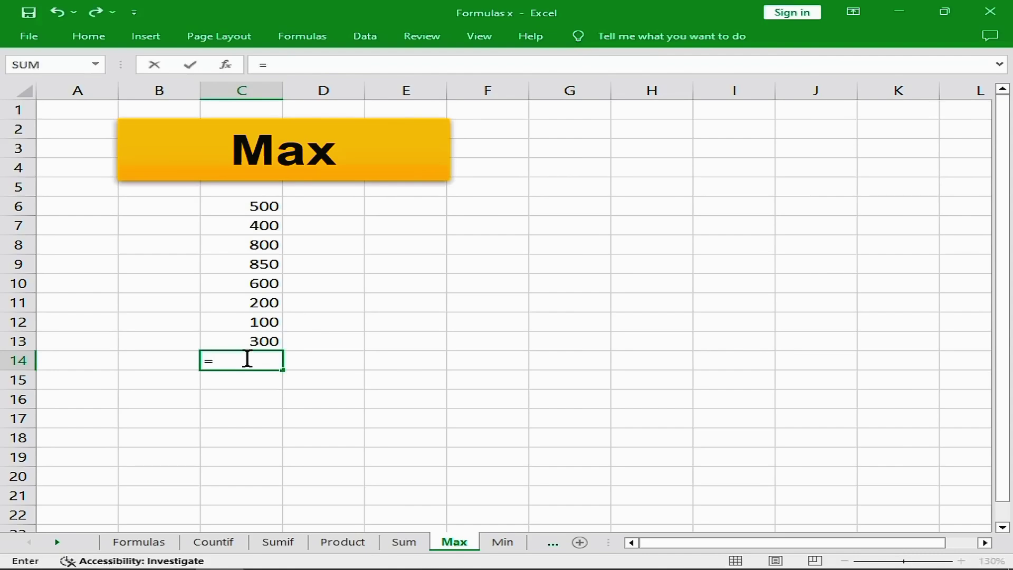
type("max")
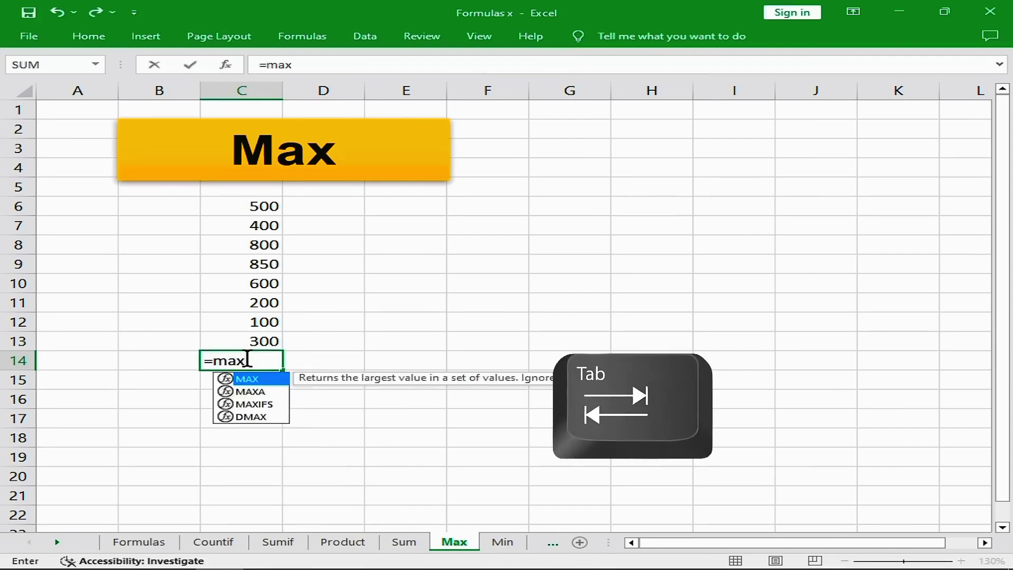
key("Tab")
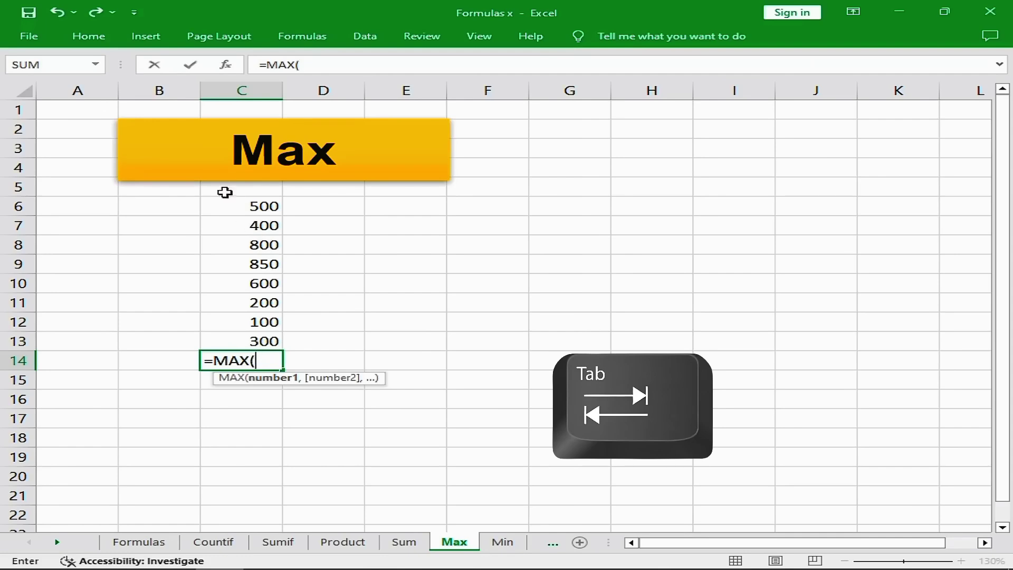
left_click(269, 206)
left_click_drag(271, 221, 266, 341)
type(")")
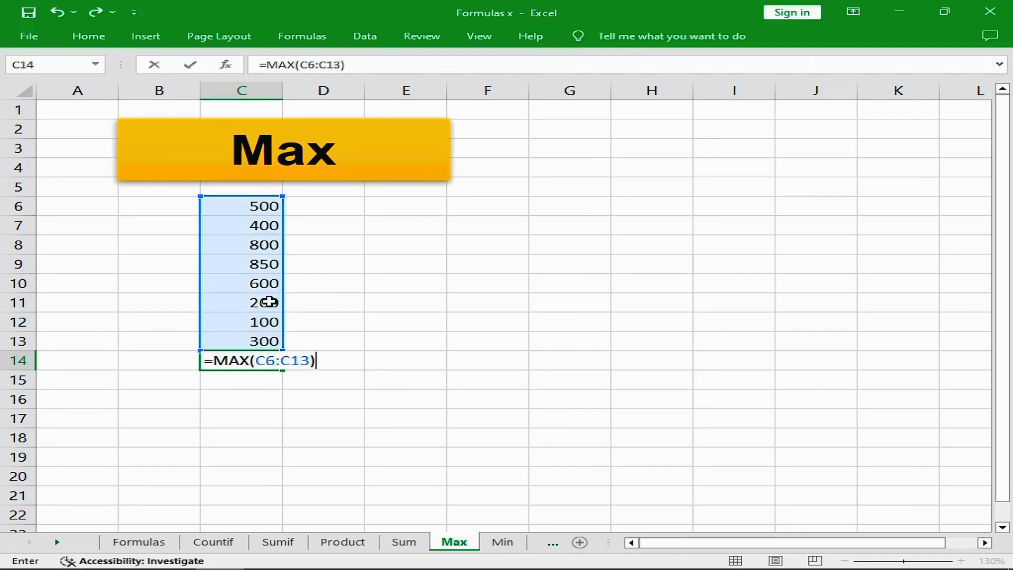
key("Return")
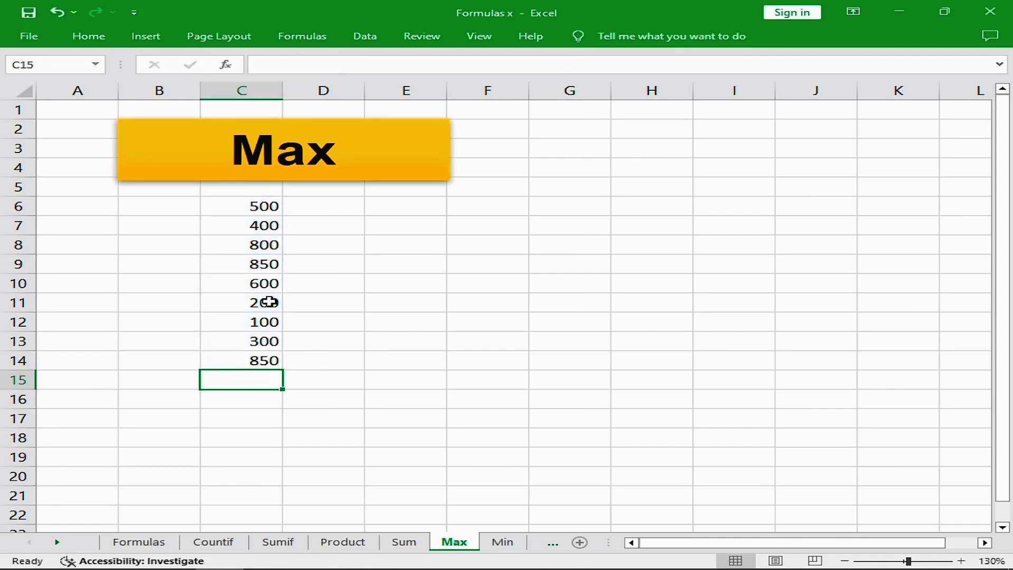
left_click(258, 356)
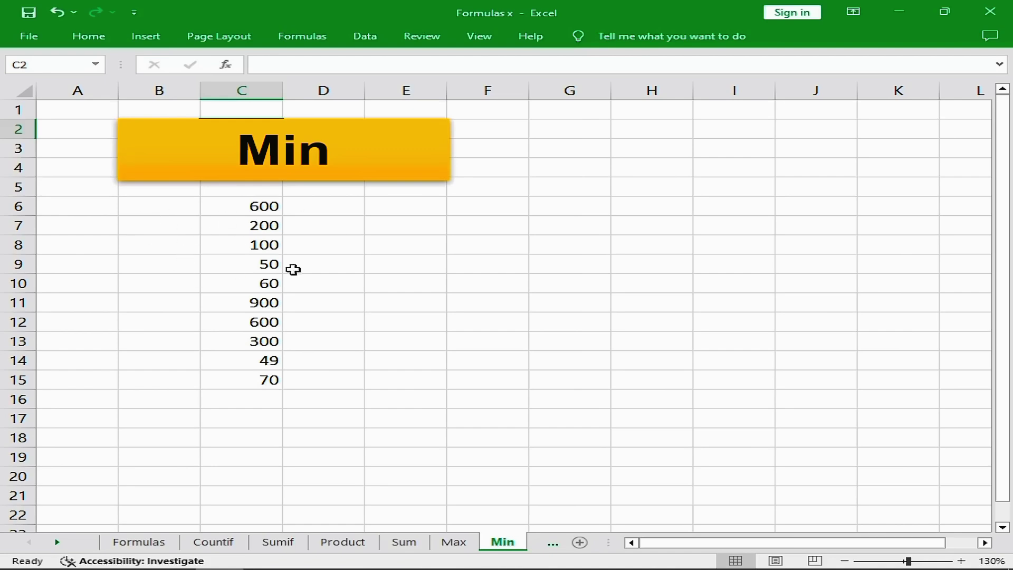
Enter a MIN formula in C16 of the Min sheet that returns the smallest value in C6:C15
left_click(235, 401)
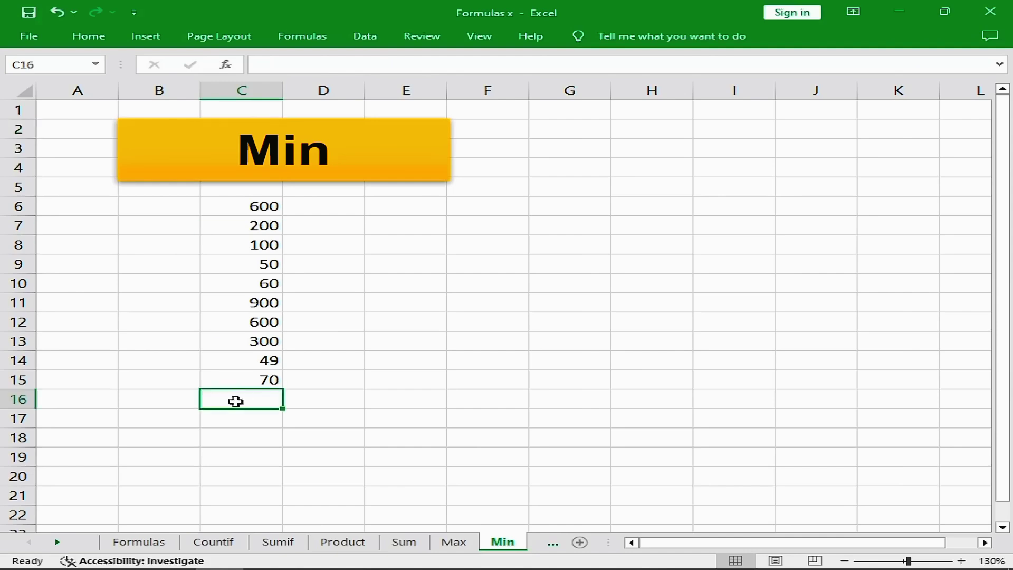
type("=")
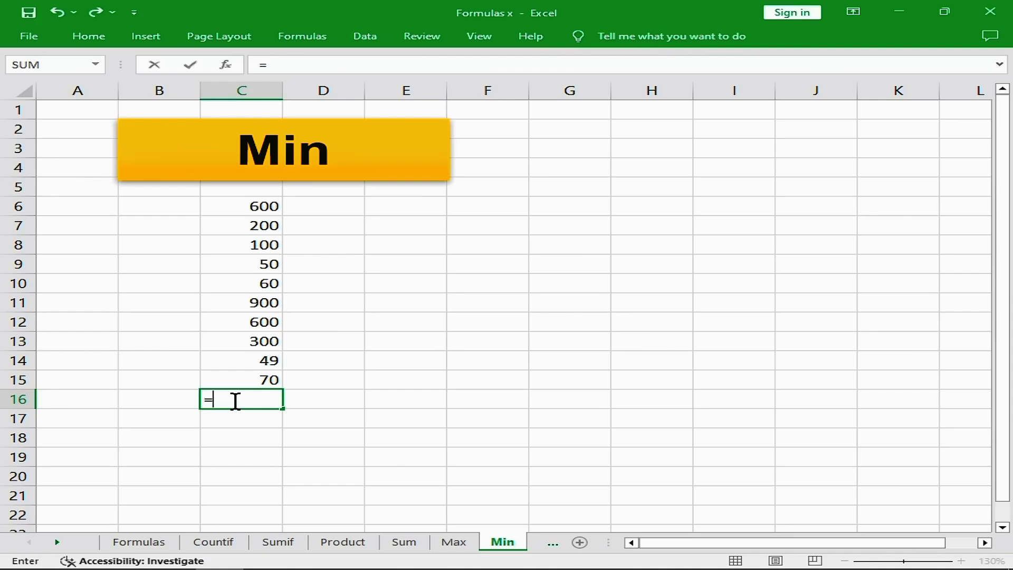
type("min")
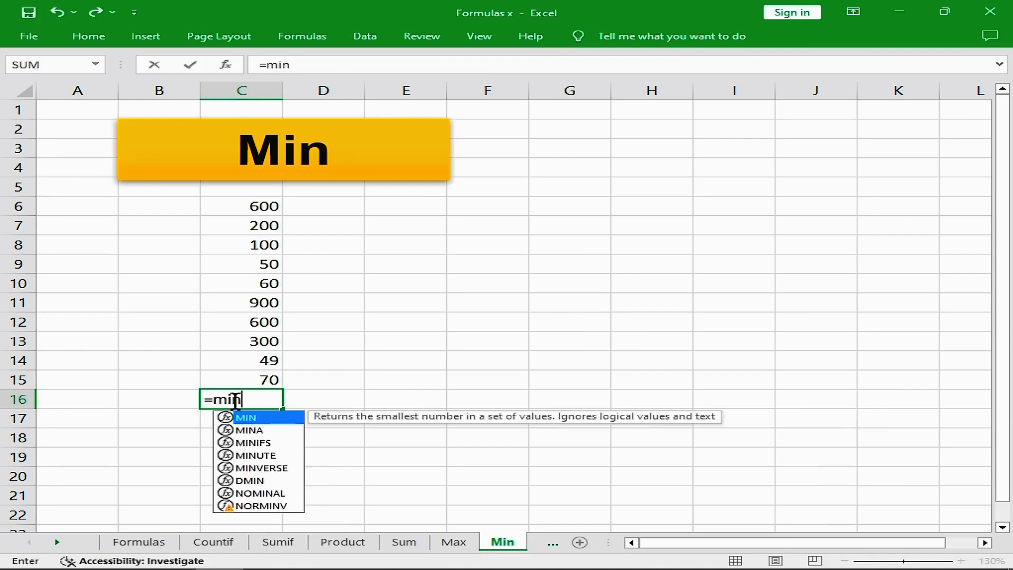
type("(")
left_click_drag(263, 208, 274, 375)
type(")")
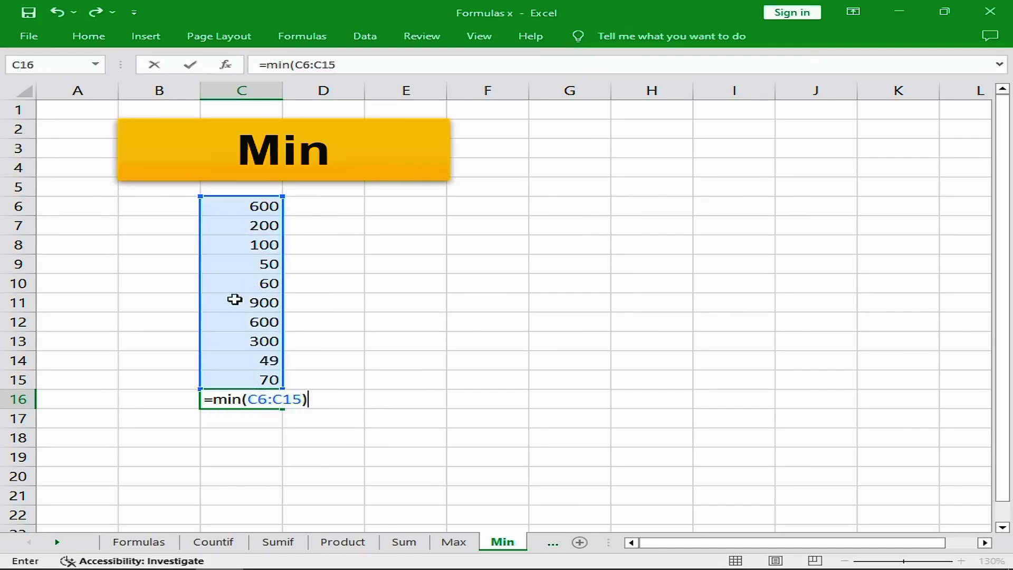
key("Return")
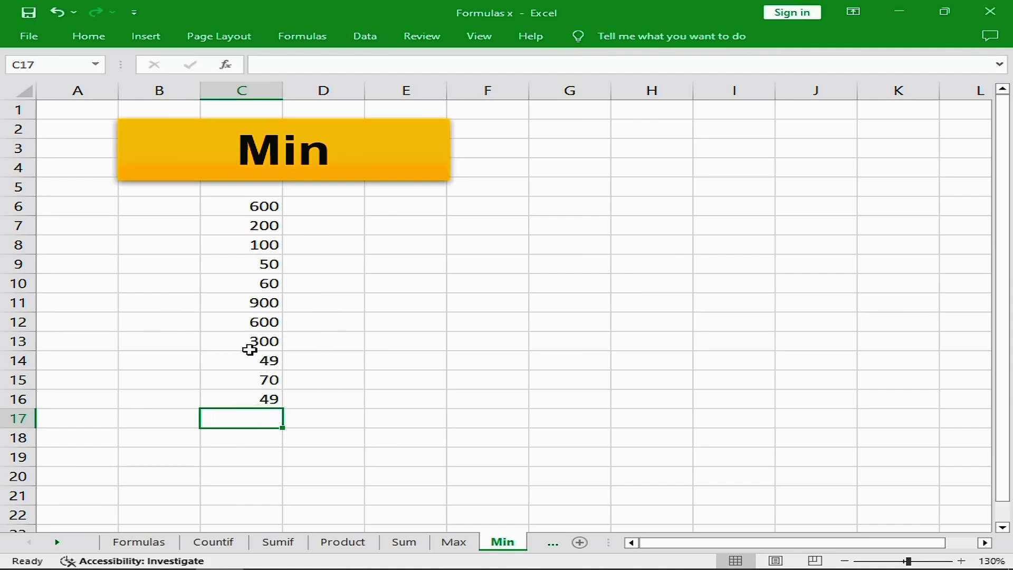
Switch to the Today sheet and enter a TODAY formula in C7 that returns the current date
key("ctrl+Page_Down")
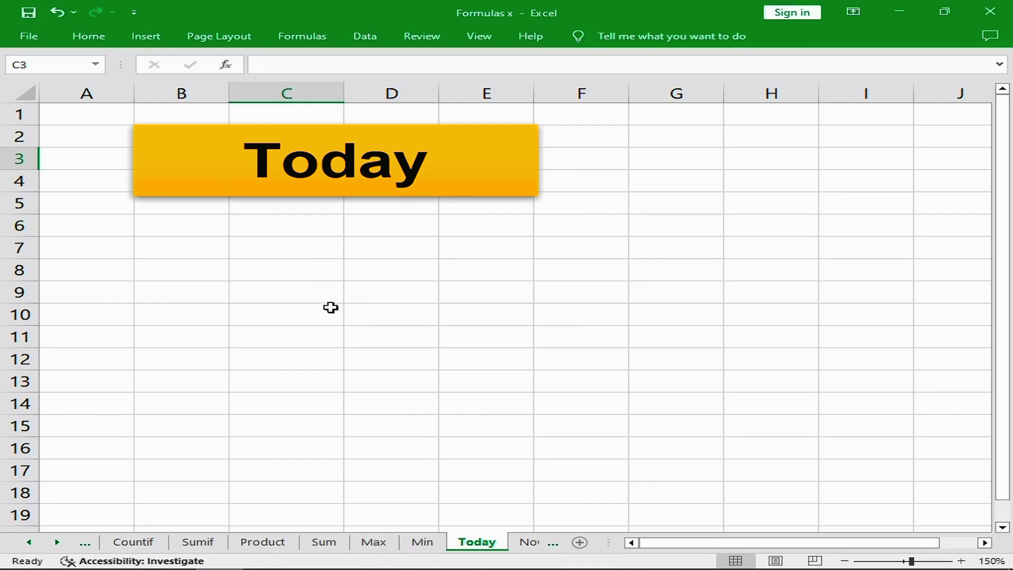
left_click(321, 248)
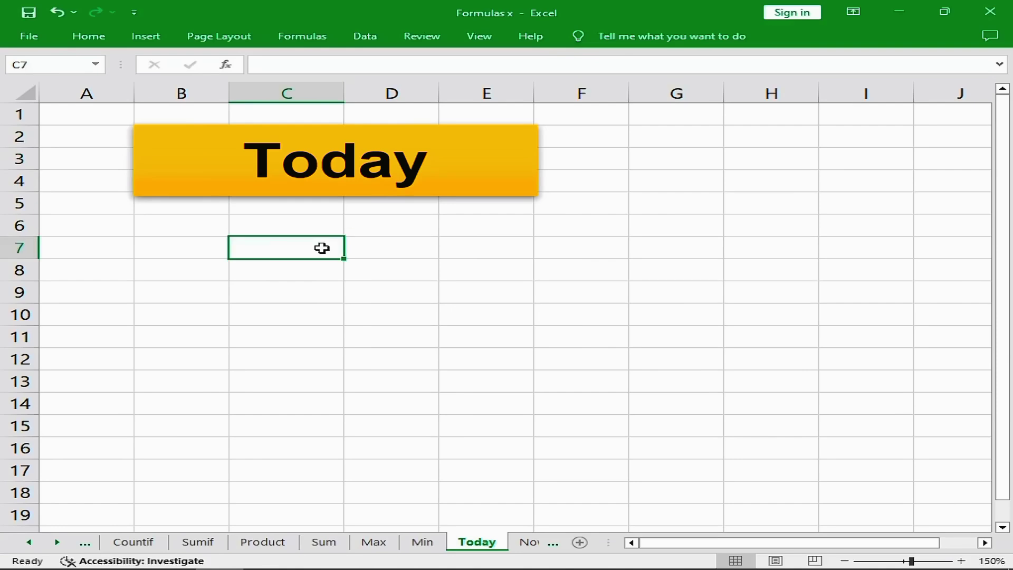
type("=")
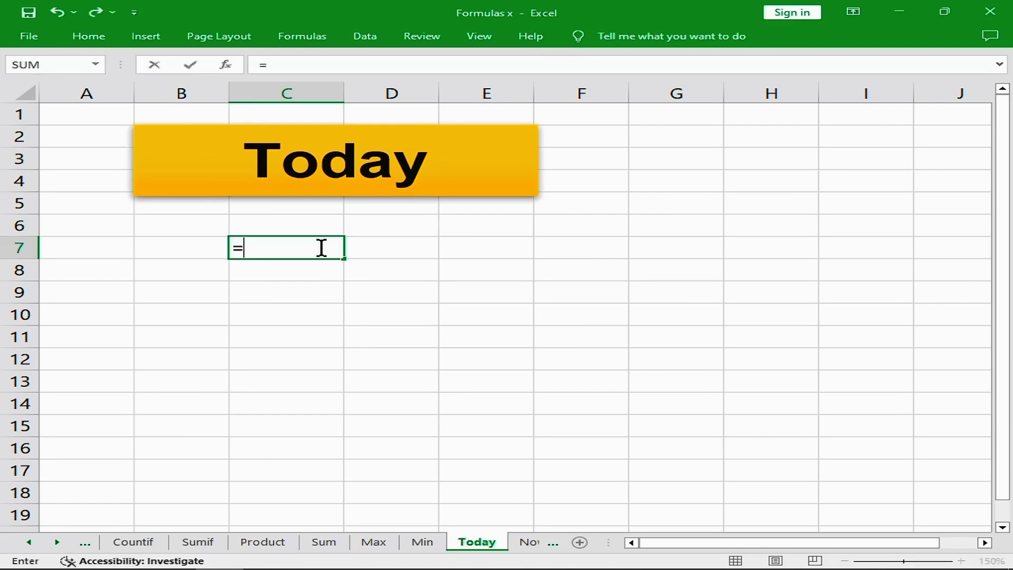
type("today(")
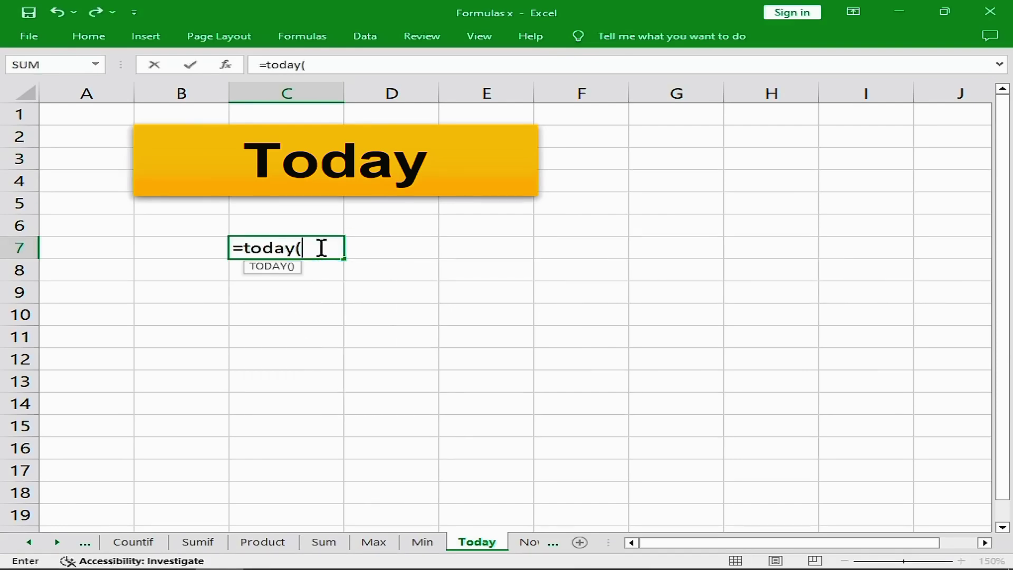
type(")")
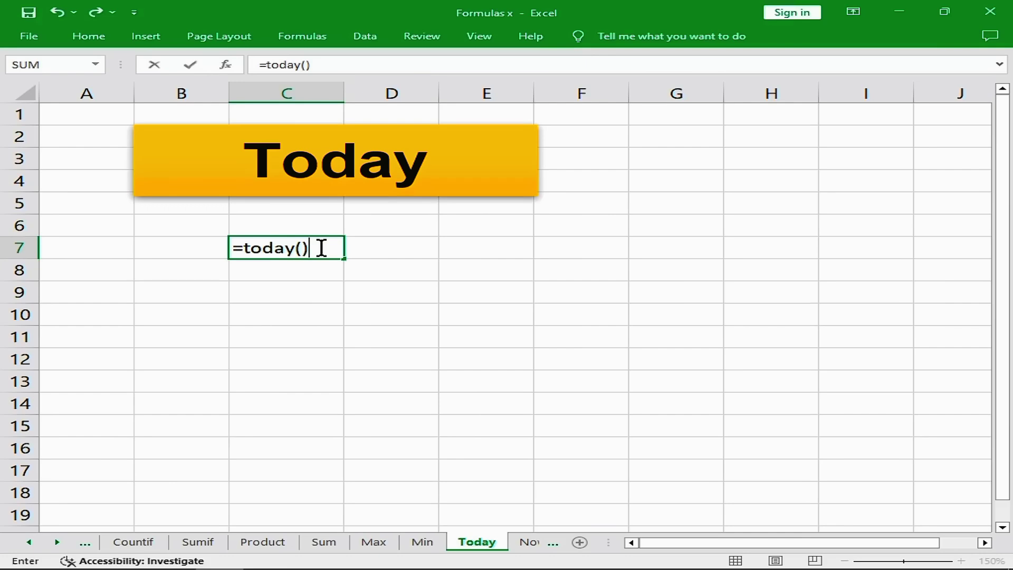
key("Return")
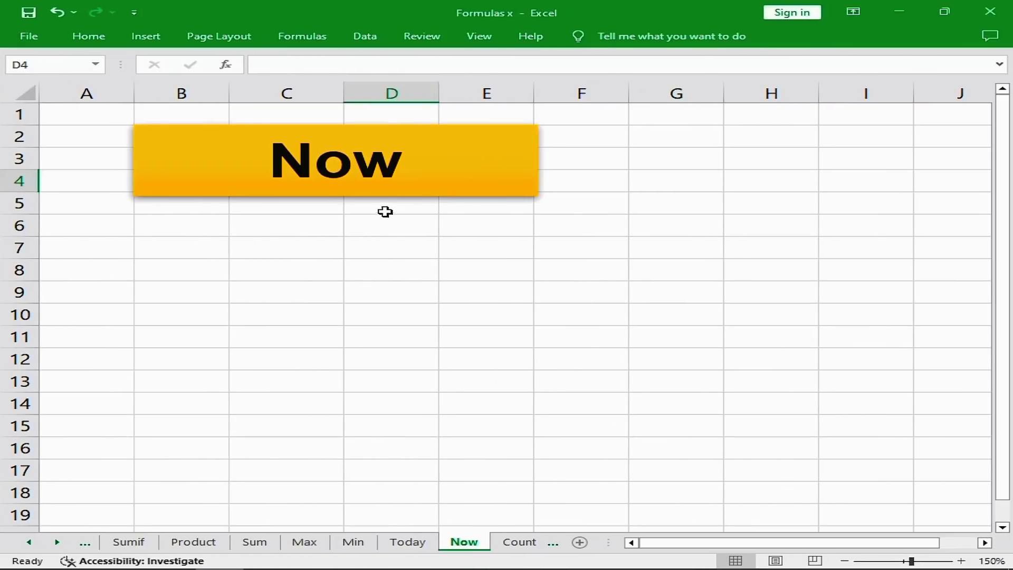
Enter a NOW formula in C6 of the Now sheet and autofit the width of column C to its content
left_click(346, 191)
left_click(294, 230)
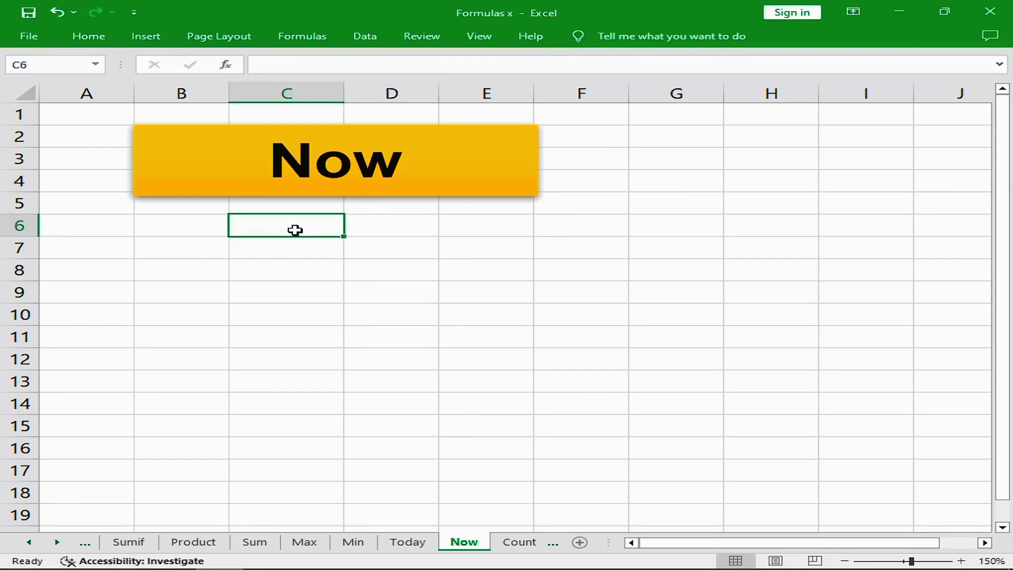
type("=now")
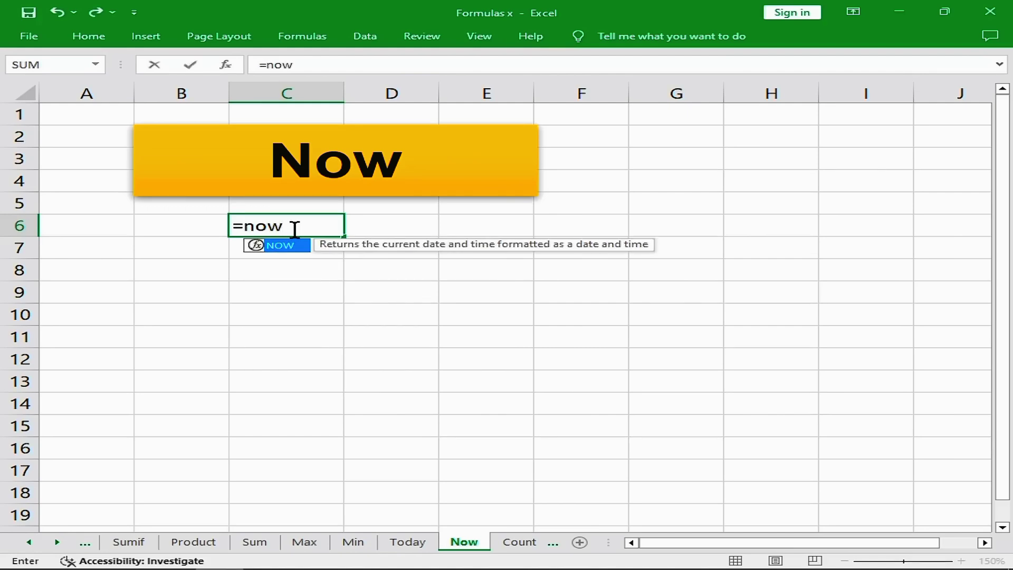
type("(")
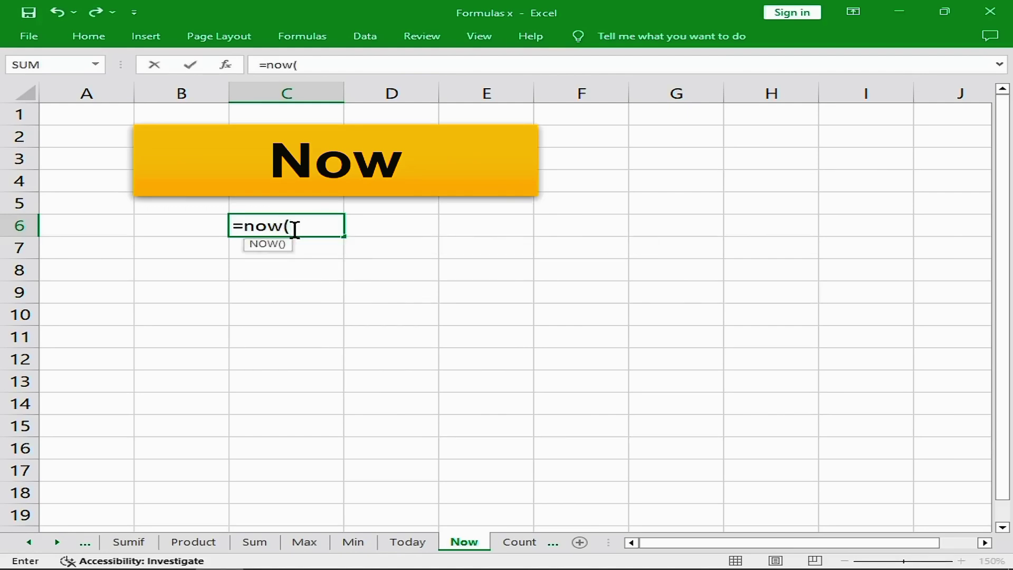
type(")")
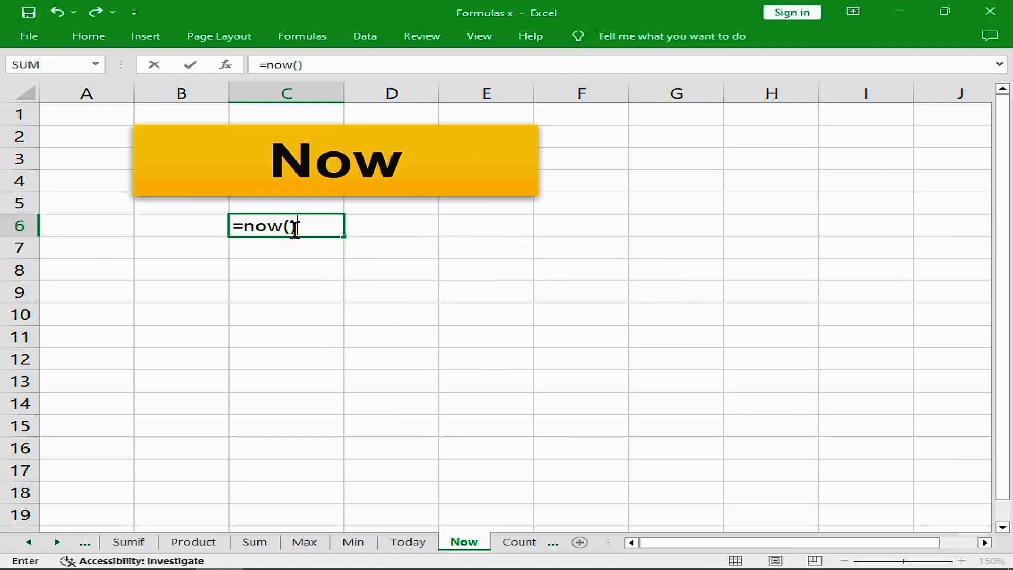
key("Return")
left_click_drag(345, 91, 344, 91)
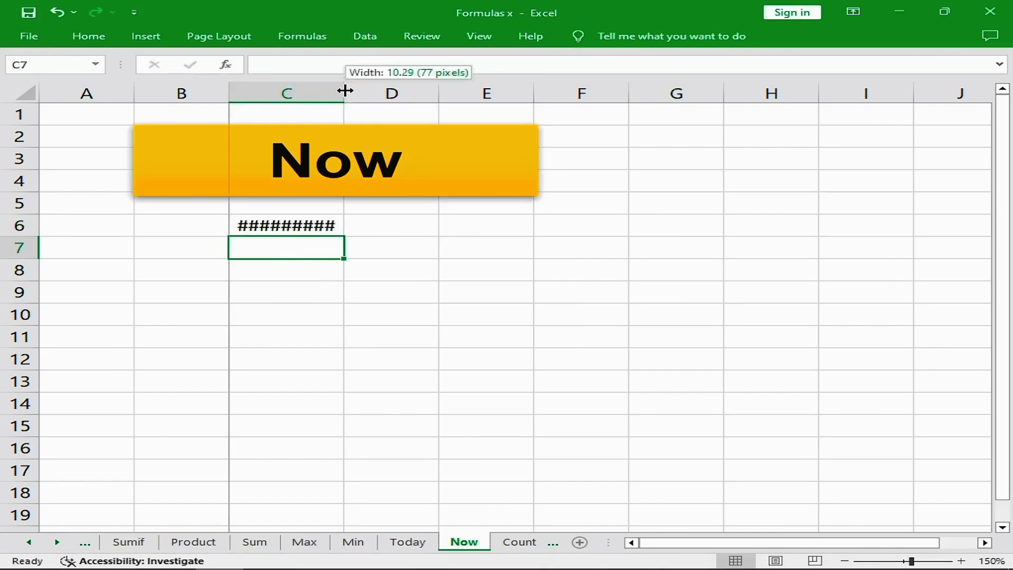
double_click(345, 90)
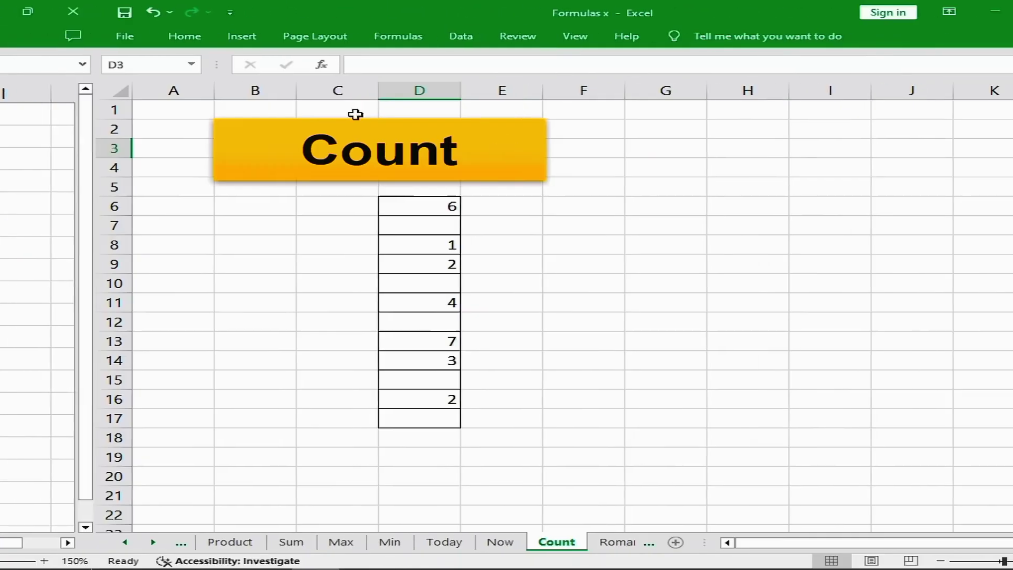
Enter a COUNT formula in D17 of the Count sheet that counts the numeric cells in D6:D16
left_click(300, 163)
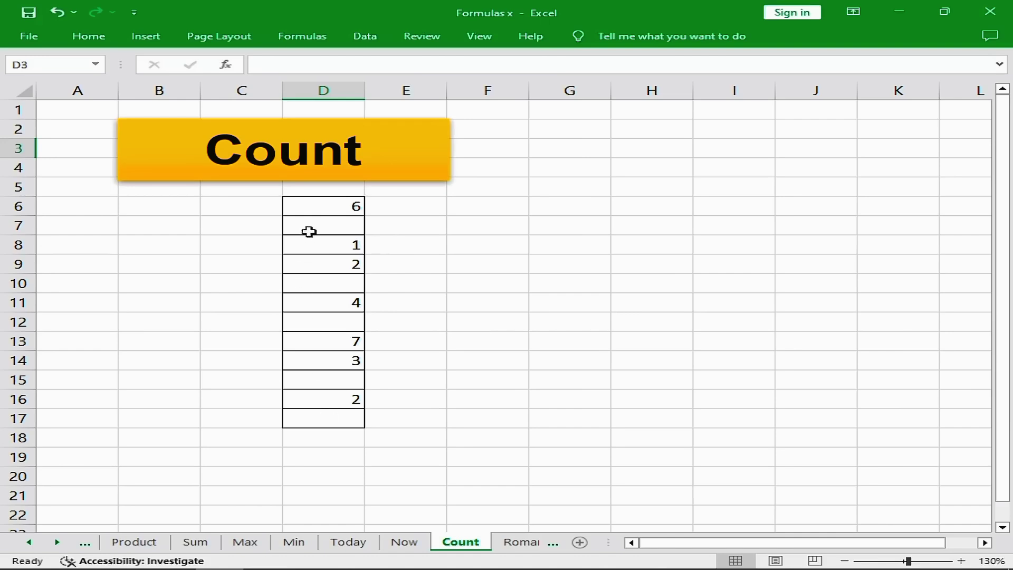
left_click(323, 414)
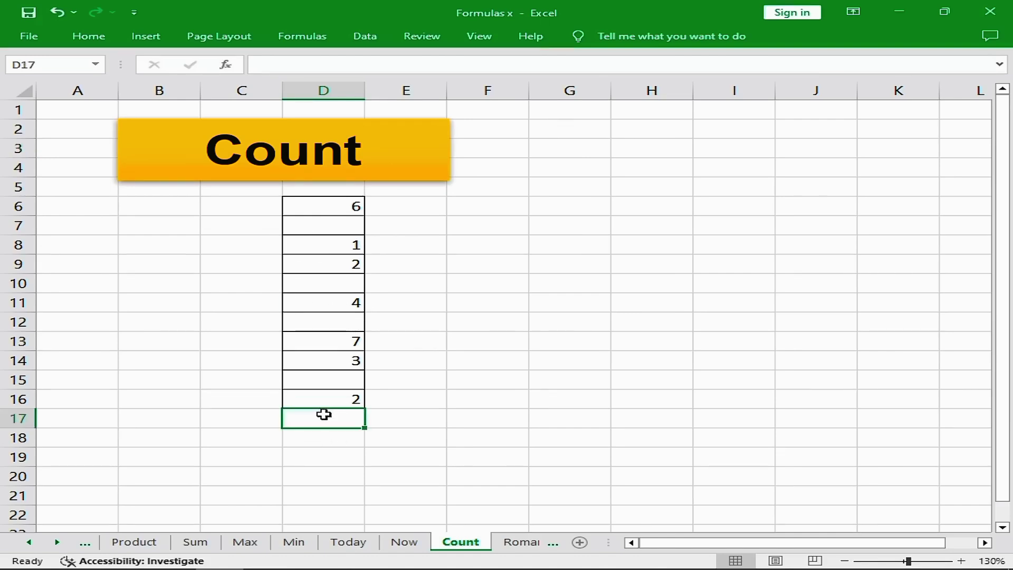
type("=")
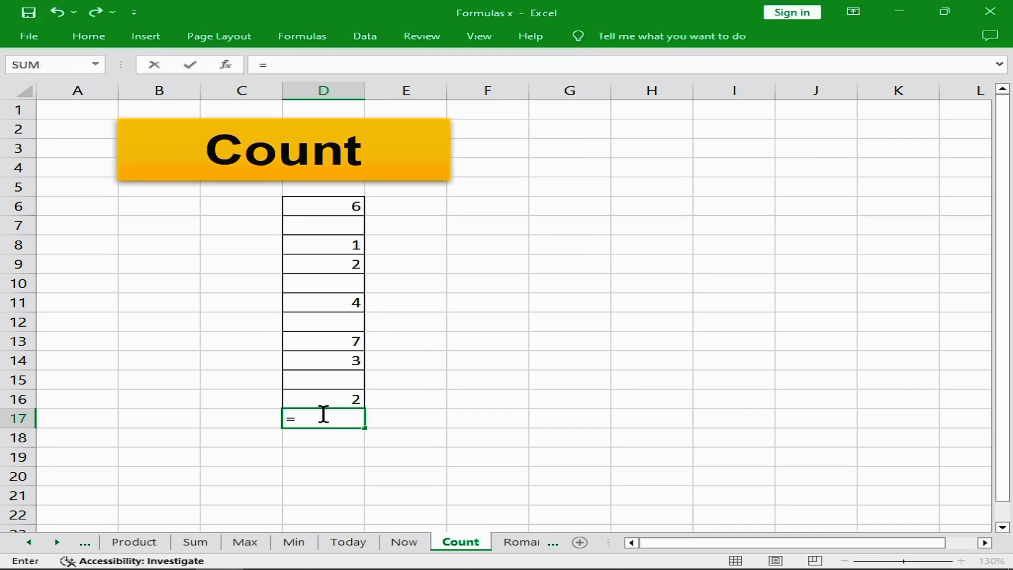
type("cou")
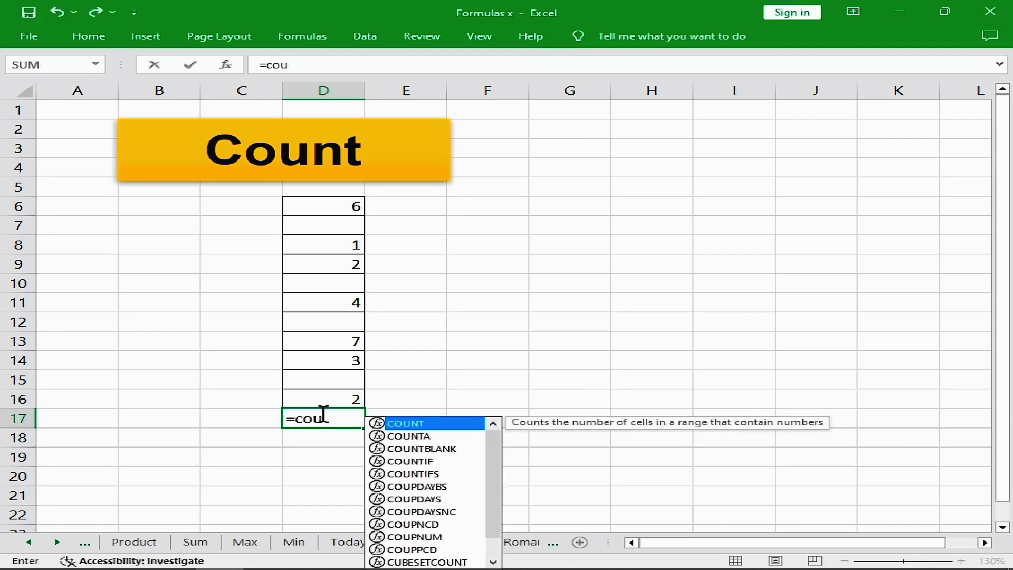
type("nt")
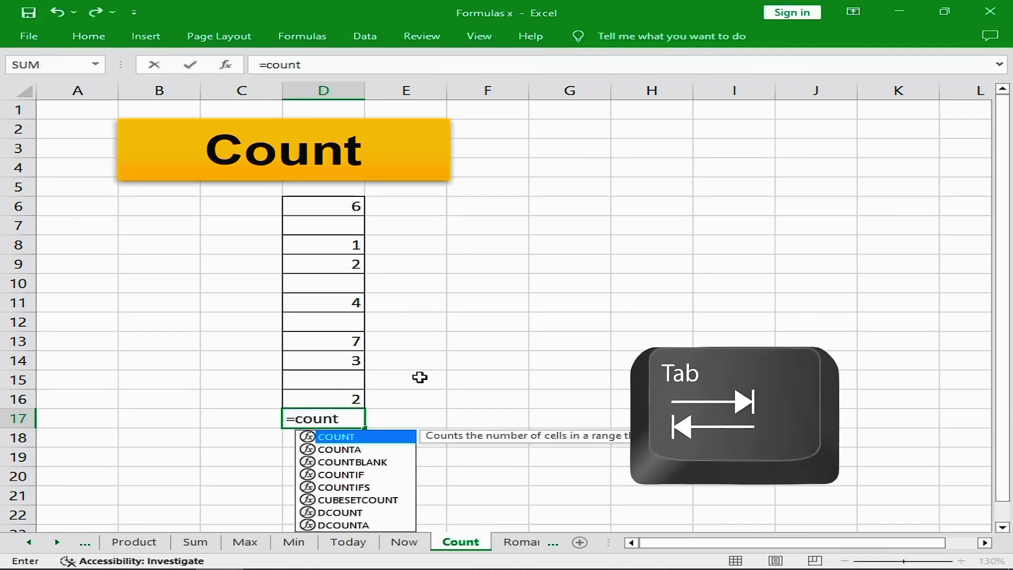
key("Tab")
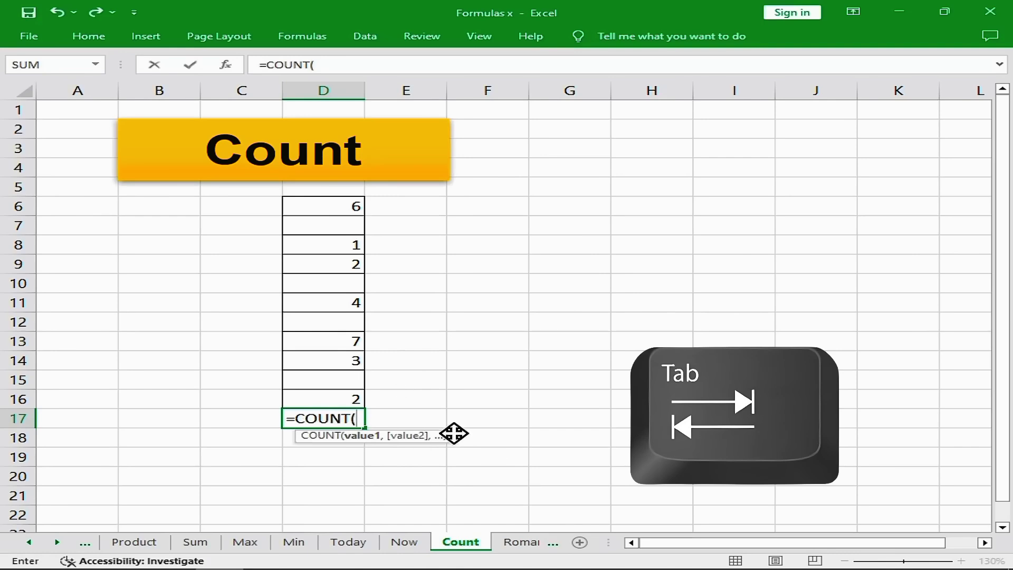
left_click_drag(333, 207, 356, 399)
type(")")
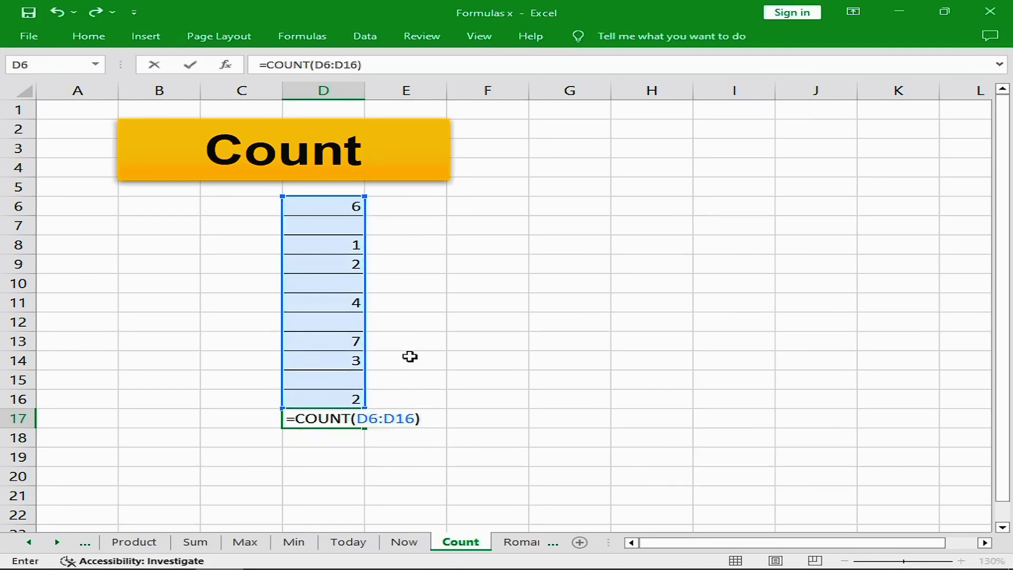
key("Return")
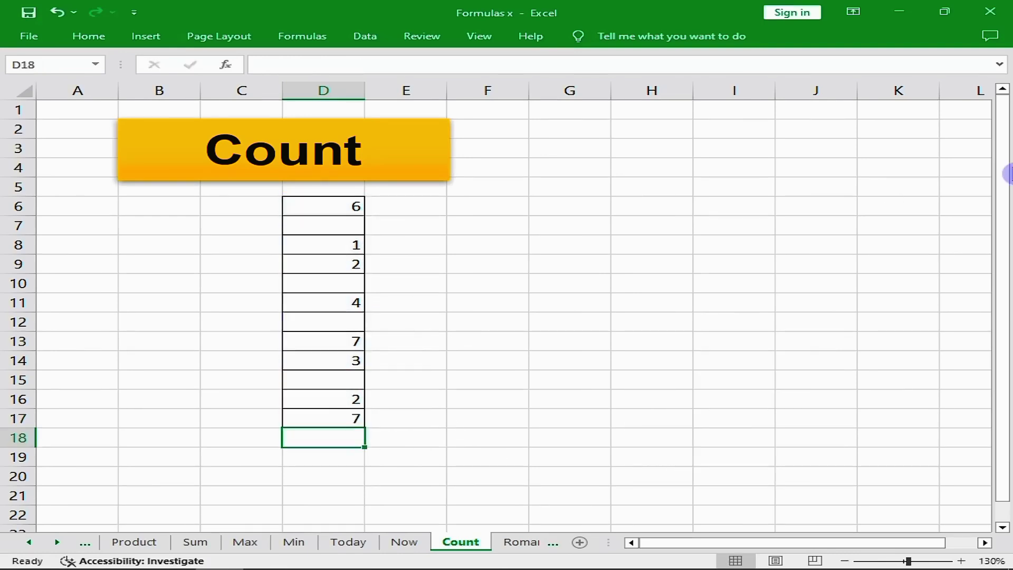
left_click(338, 420)
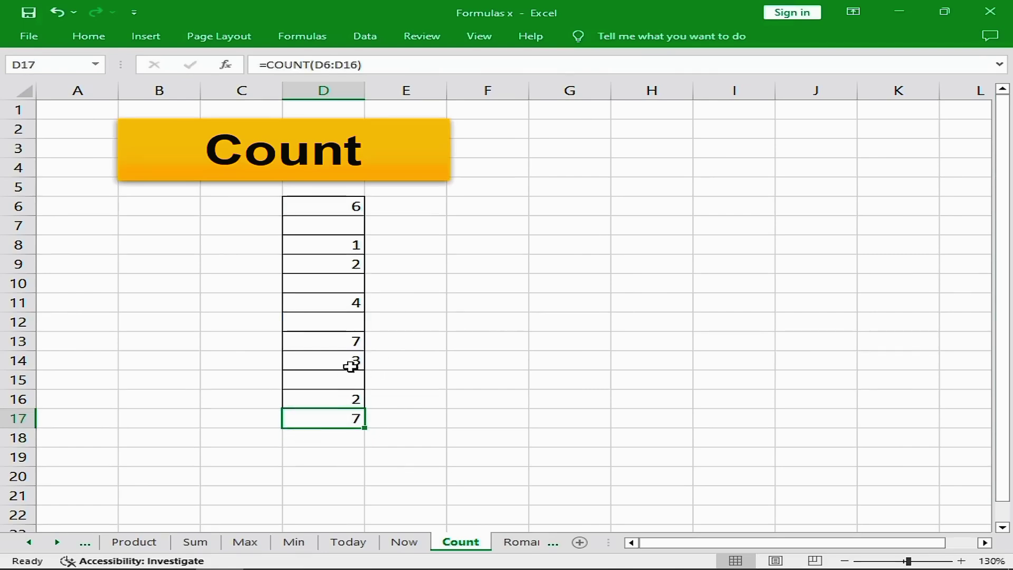
left_click(395, 397)
Switch to the Roman sheet and enter a ROMAN formula in E7 that converts the number in B7
key("ctrl+Page_Down")
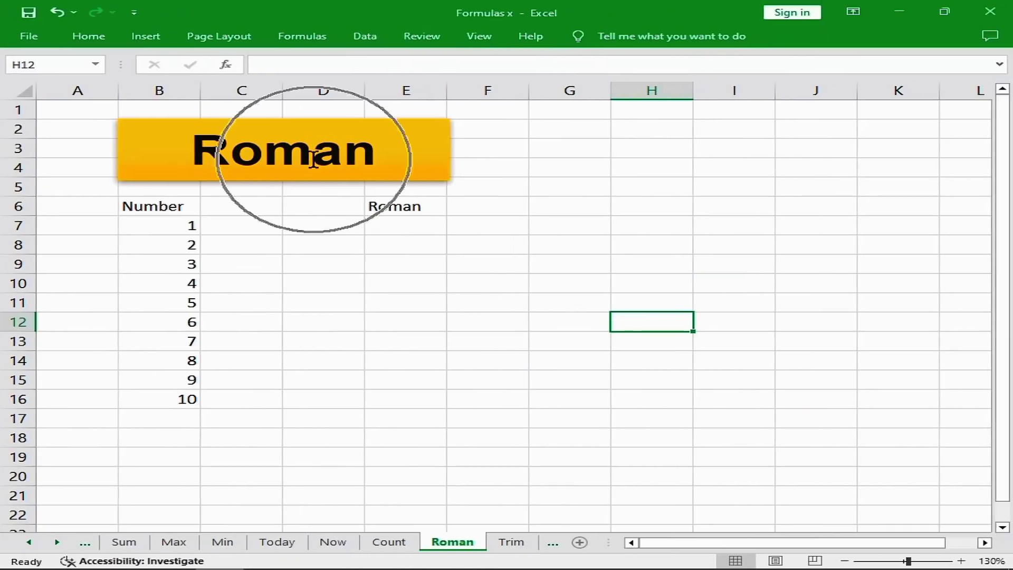
left_click(311, 109)
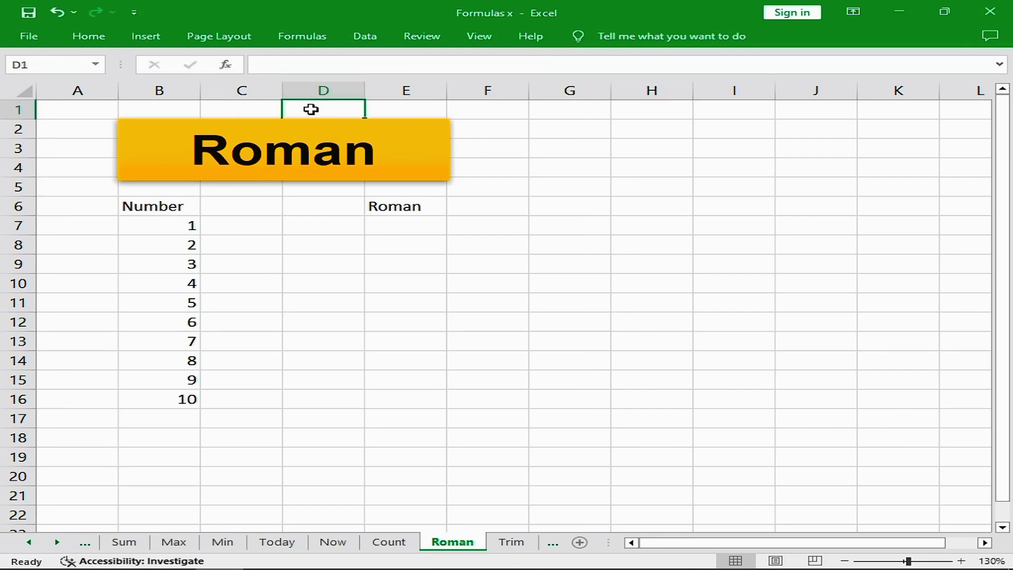
key("Down")
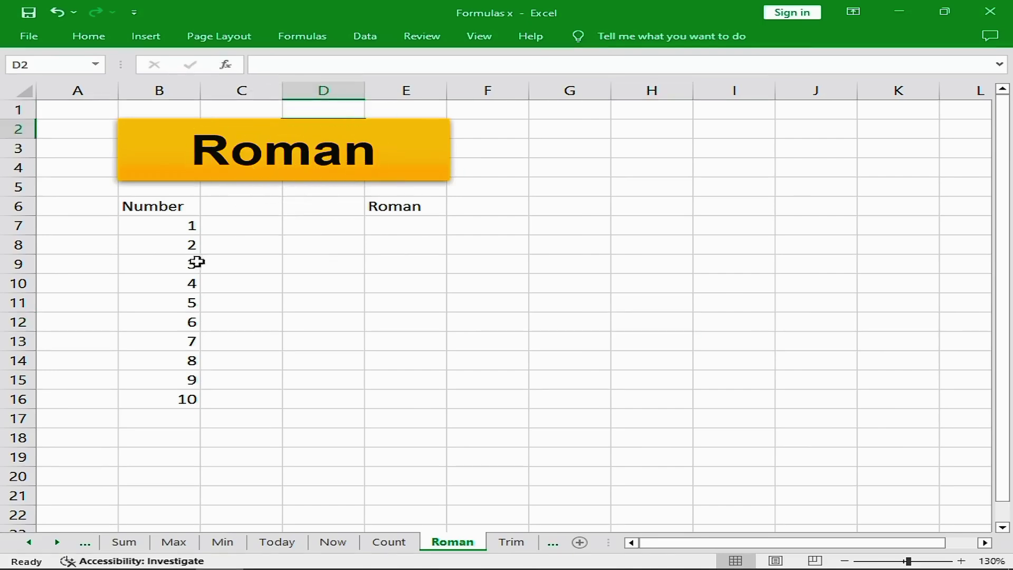
left_click_drag(186, 230, 161, 394)
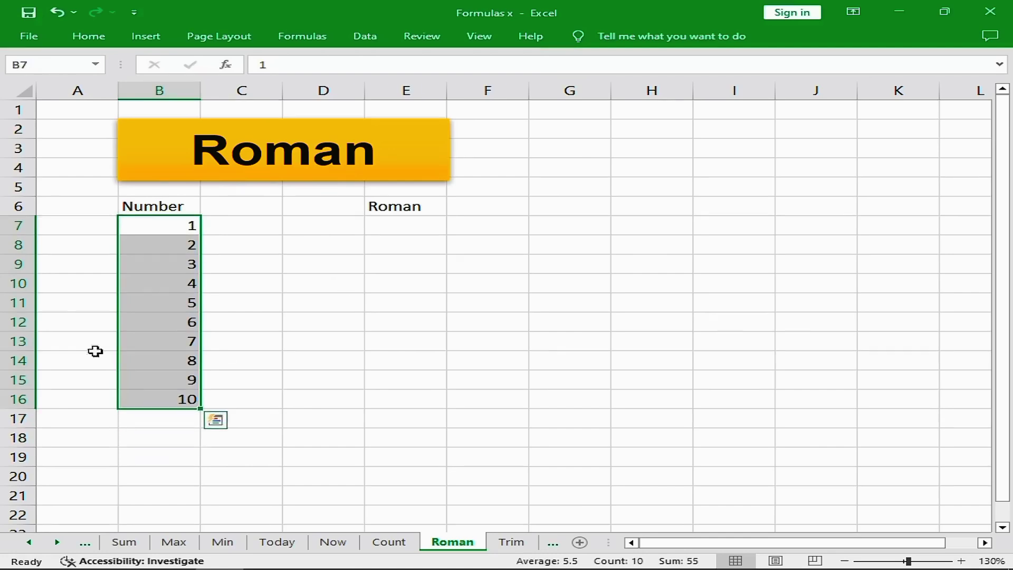
left_click(385, 222)
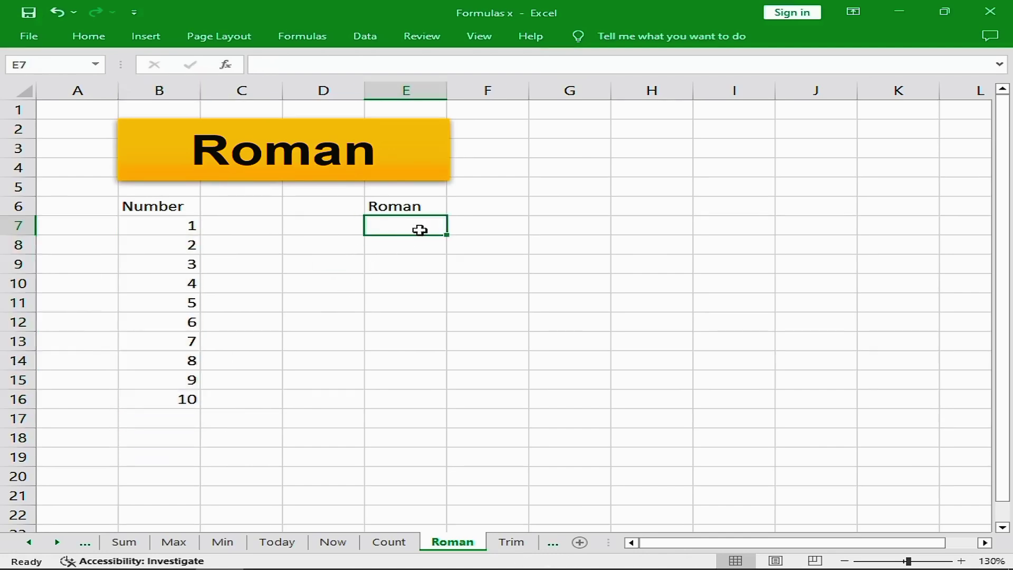
type("=")
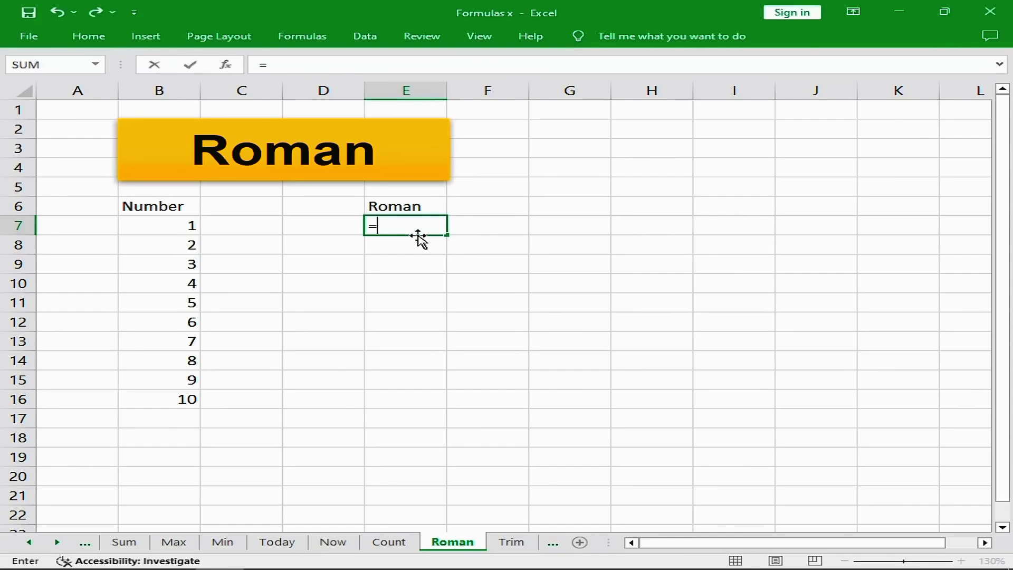
type("roman")
key("Tab")
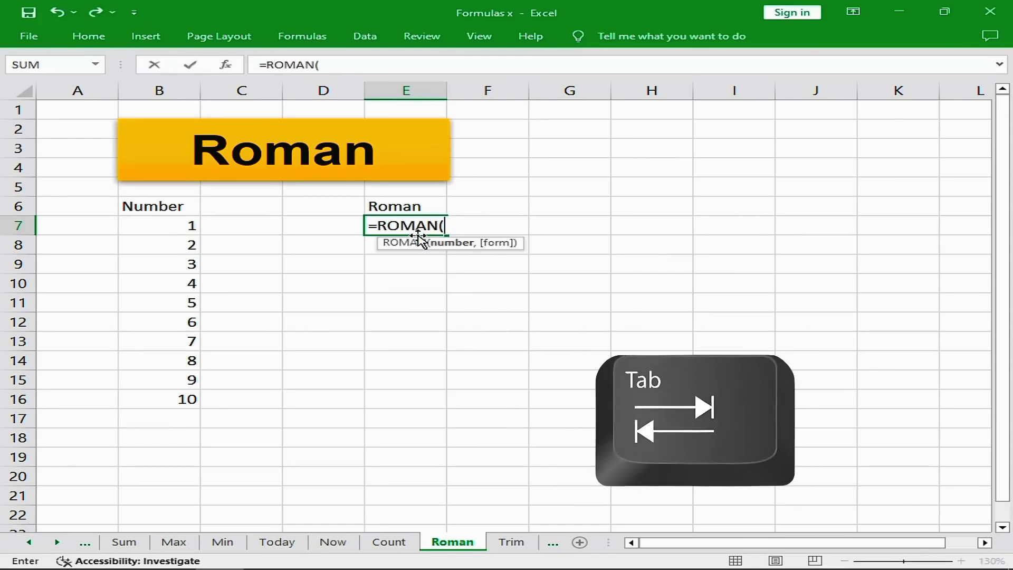
left_click(169, 228)
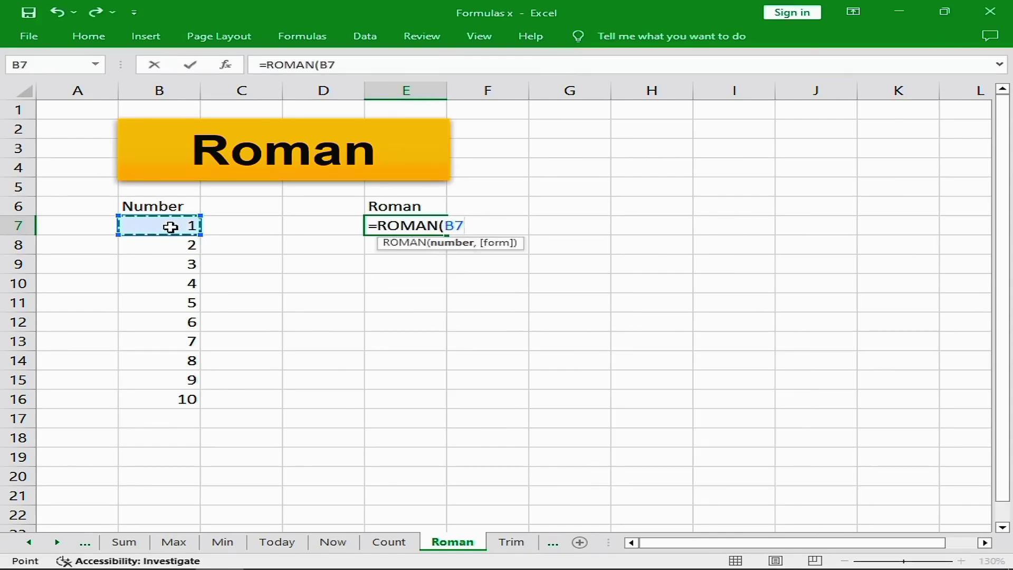
type(")")
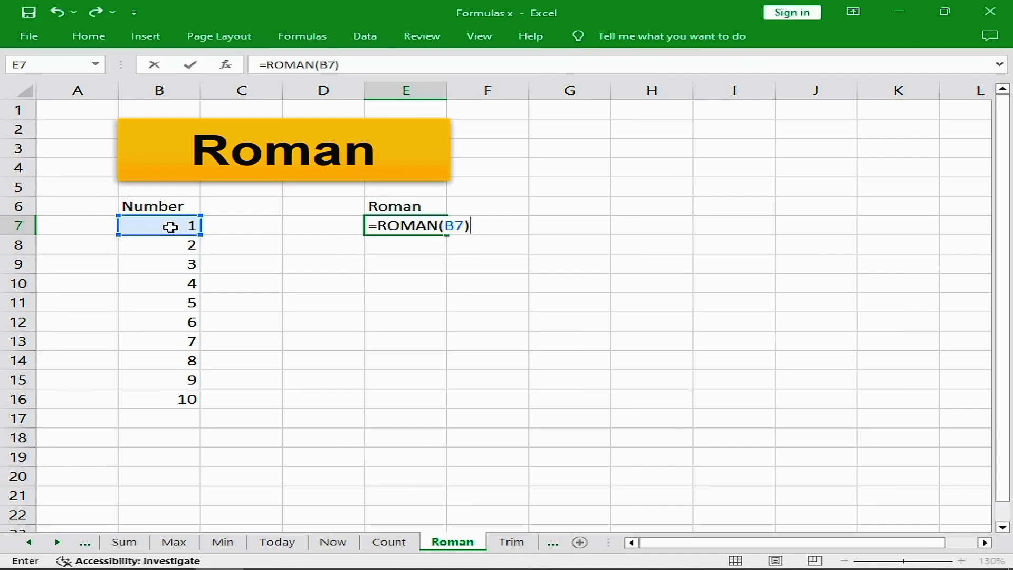
key("Return")
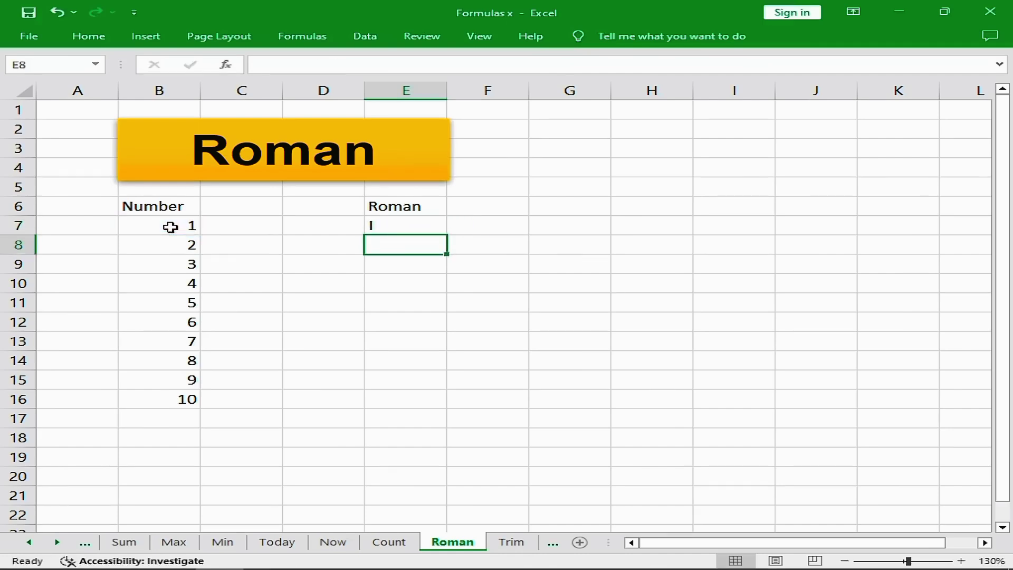
Fill the ROMAN formula from E7 down through E16 to convert the remaining numbers
left_click(442, 231)
left_click_drag(450, 236, 430, 403)
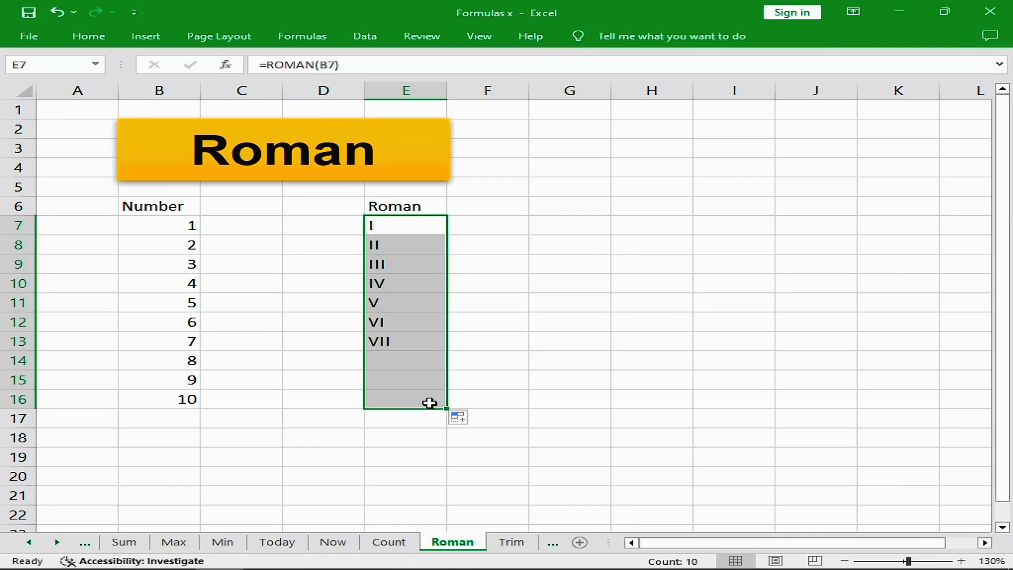
left_click(460, 260)
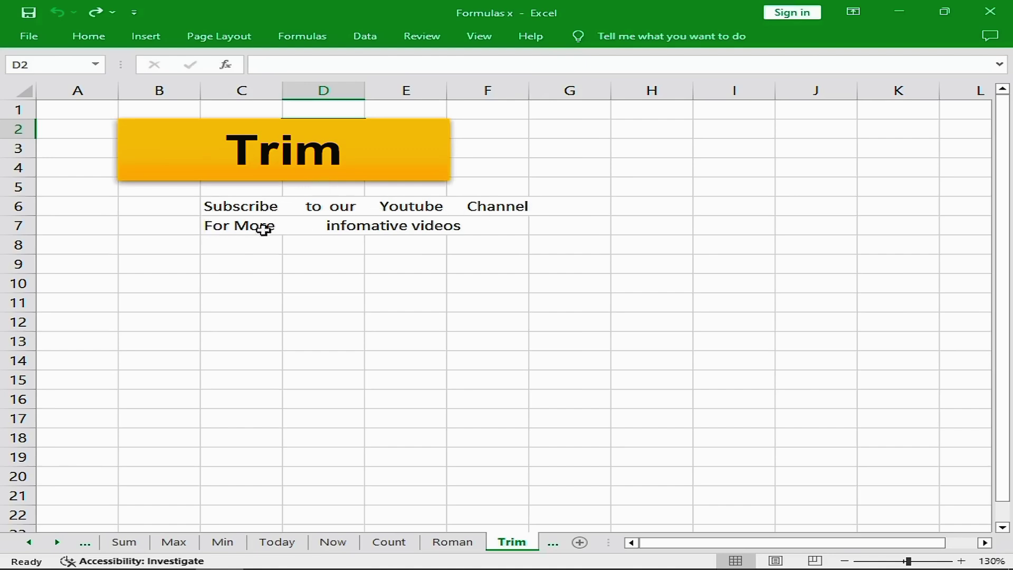
Enter a TRIM formula in C9 of the Trim sheet that removes the extra spaces from the text in C6
left_click(250, 261)
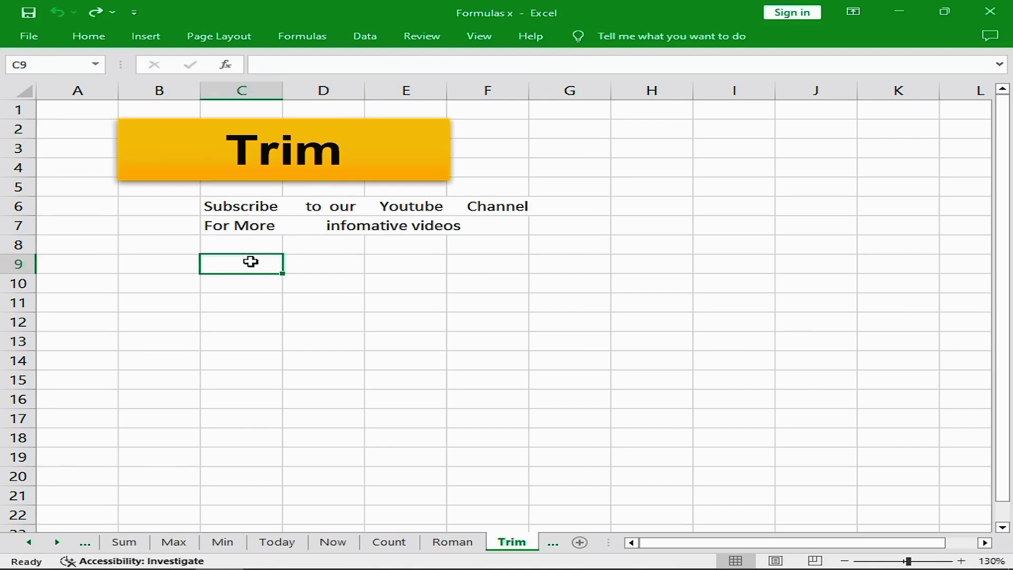
type("=trim")
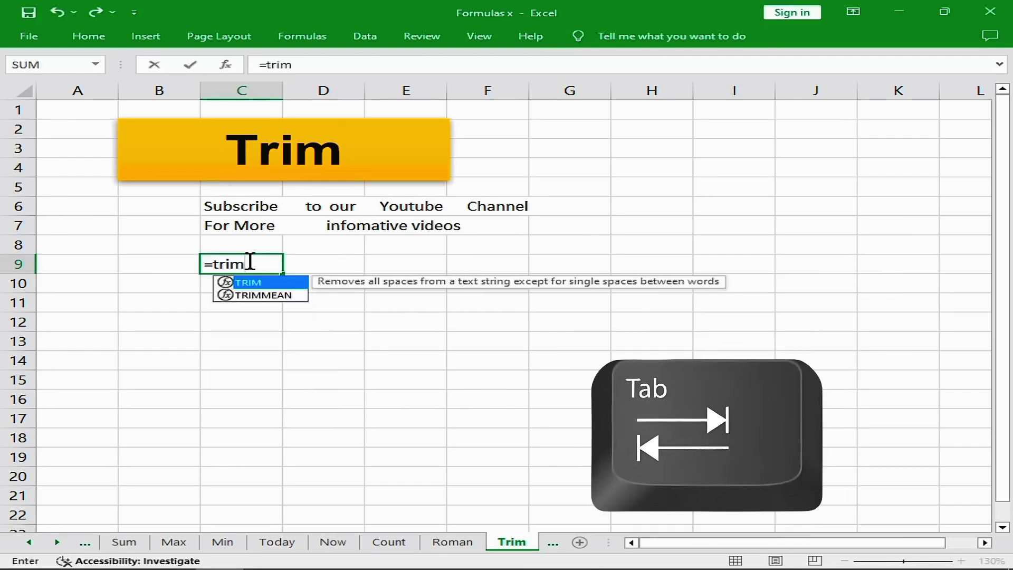
key("Tab")
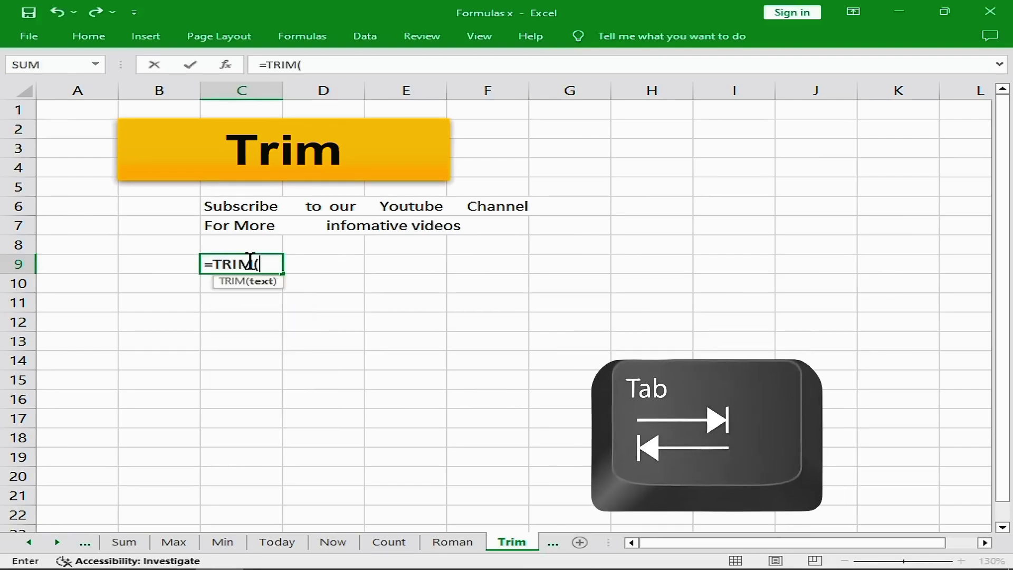
left_click(251, 204)
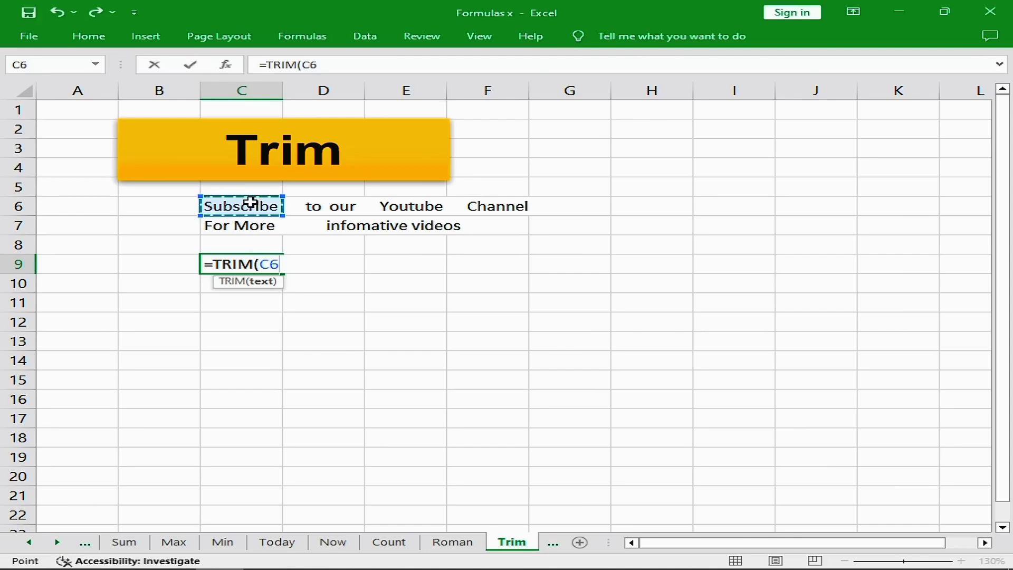
type(")")
key("Return")
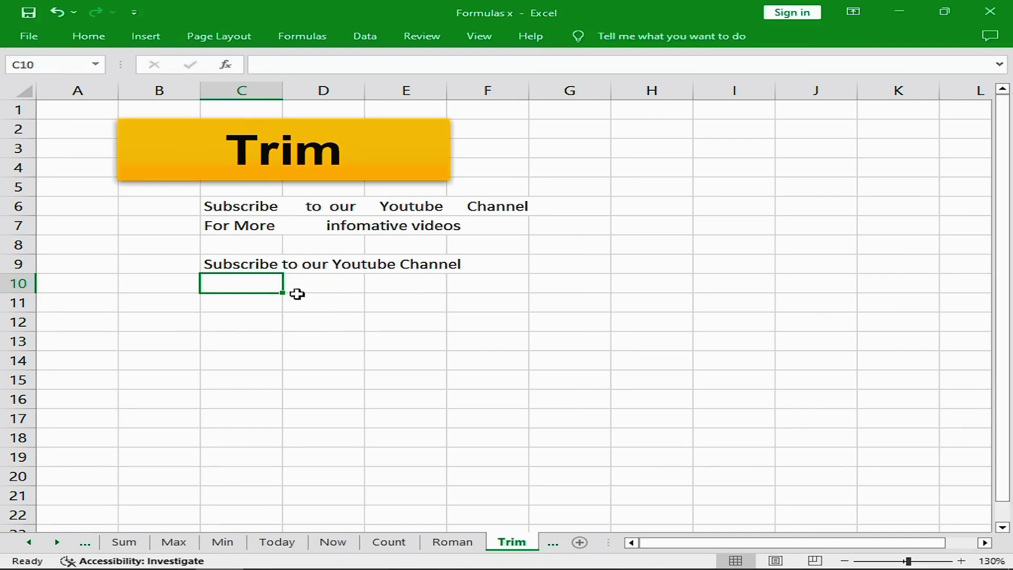
Enter a TRIM formula in C10 that removes the extra spaces from the text in C7
type("=")
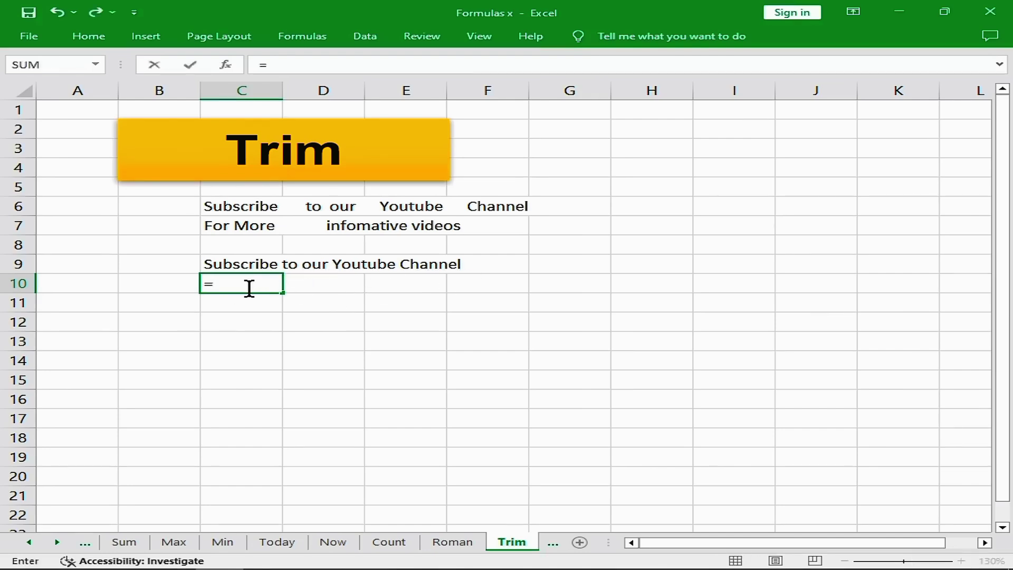
type("trim")
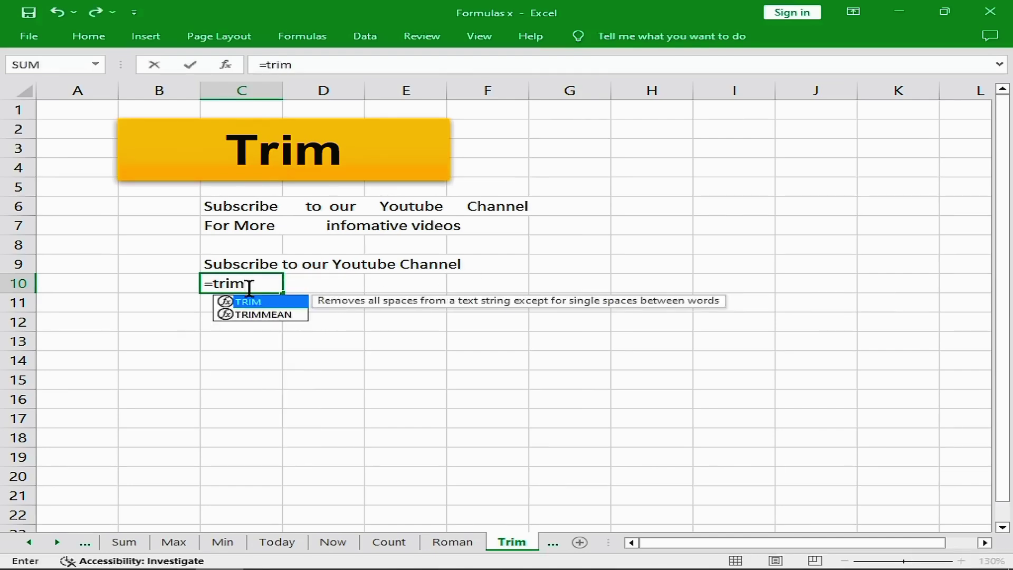
key("Tab")
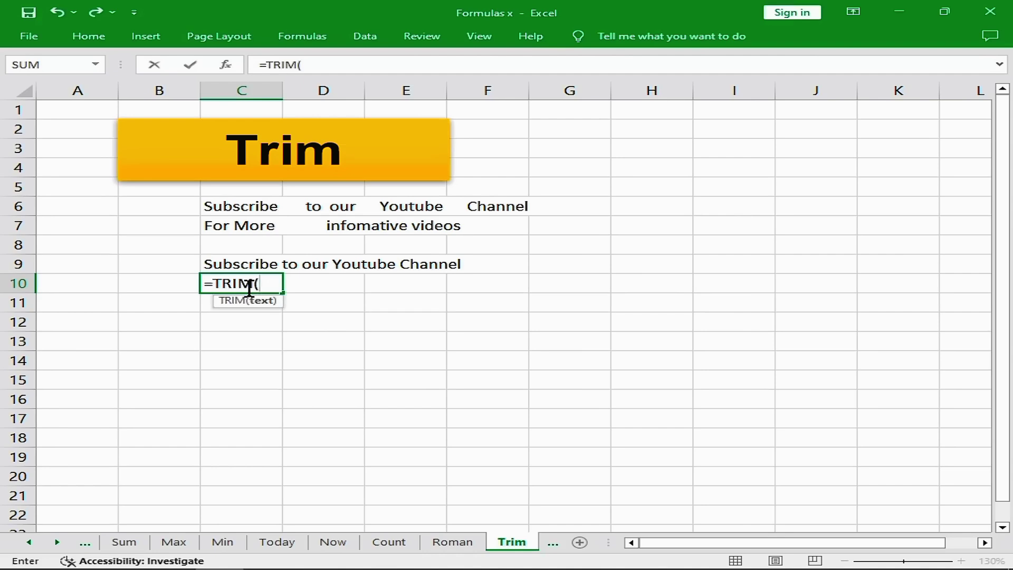
left_click(244, 224)
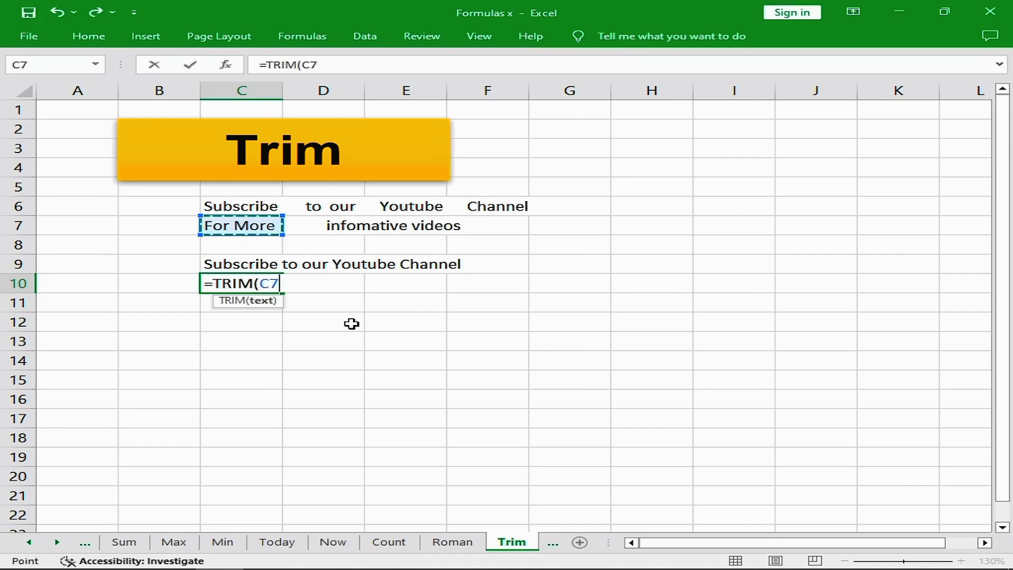
type(")")
key("Return")
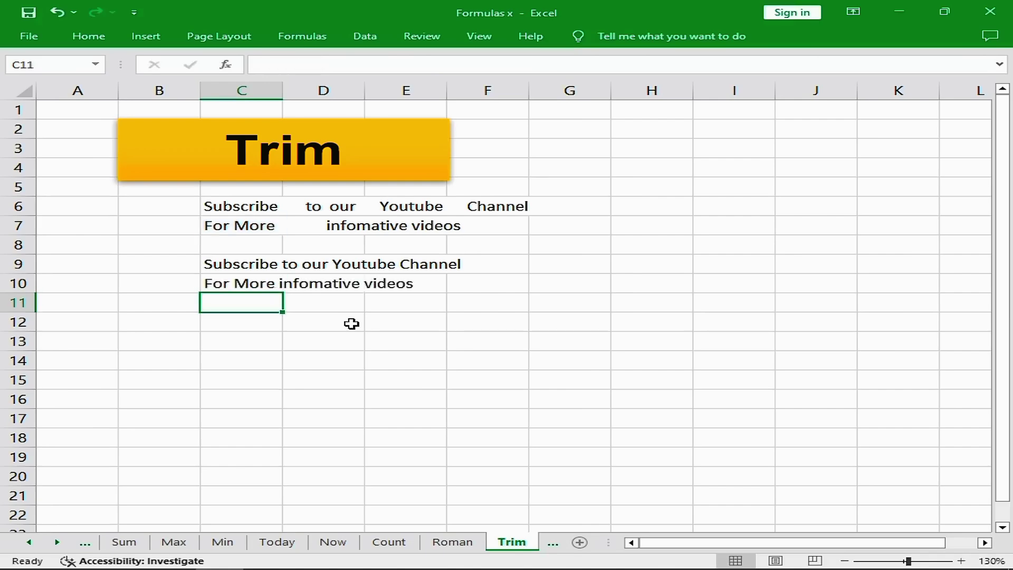
left_click(332, 323)
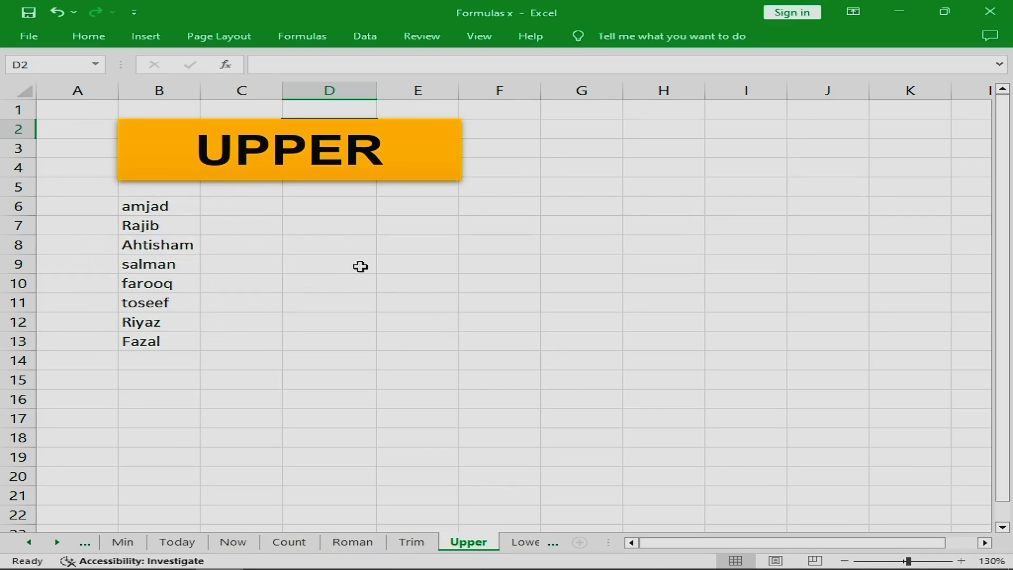
Enter an UPPER formula in D6 of the Upper sheet that converts the name in B6 to uppercase
left_click(352, 203)
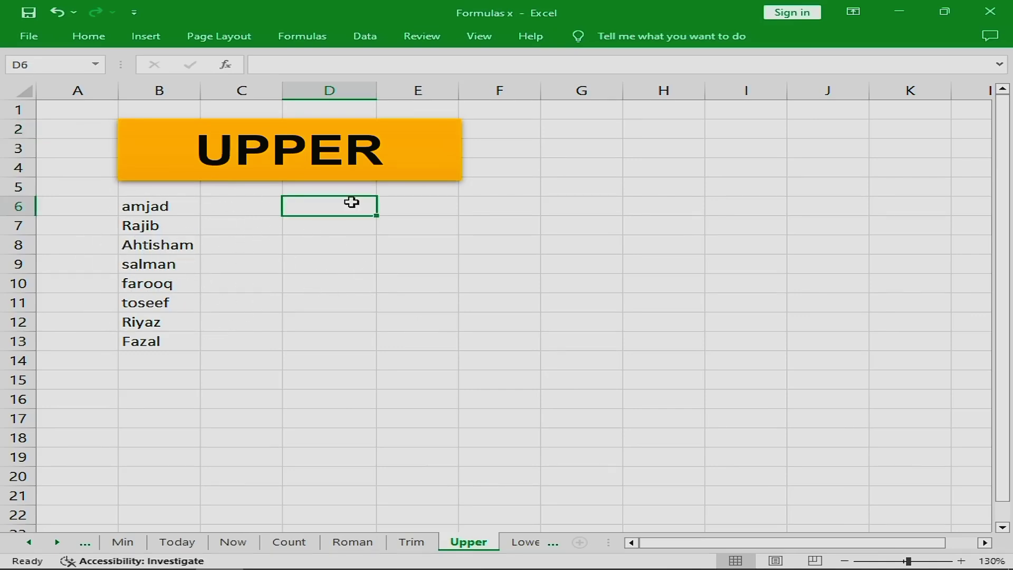
type("=")
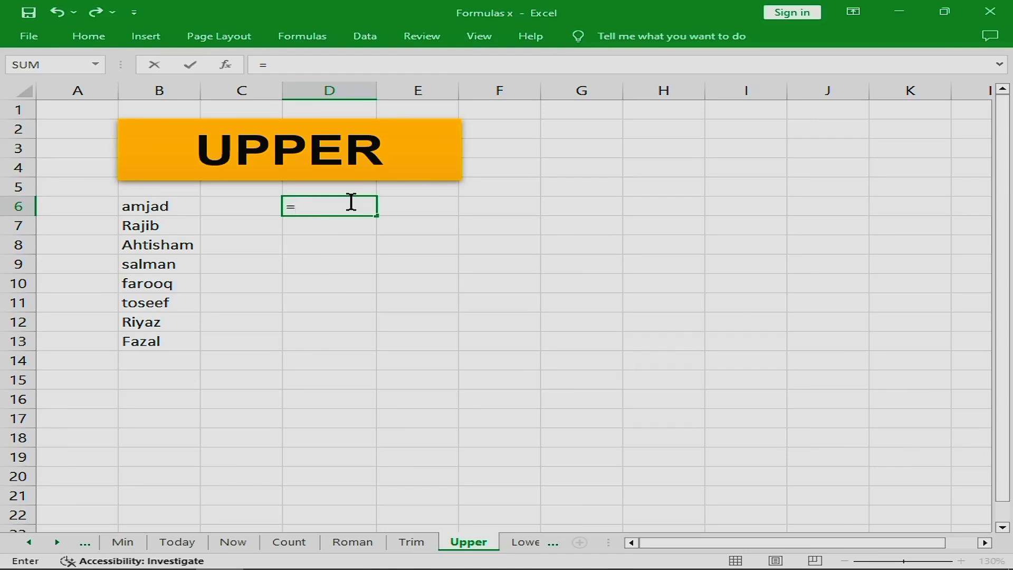
type("upper")
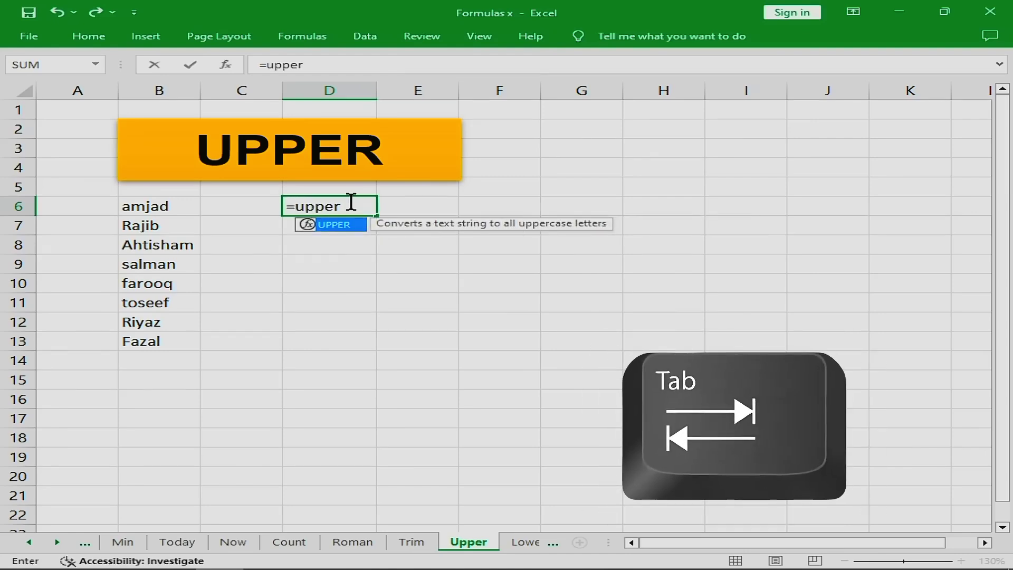
key("Tab")
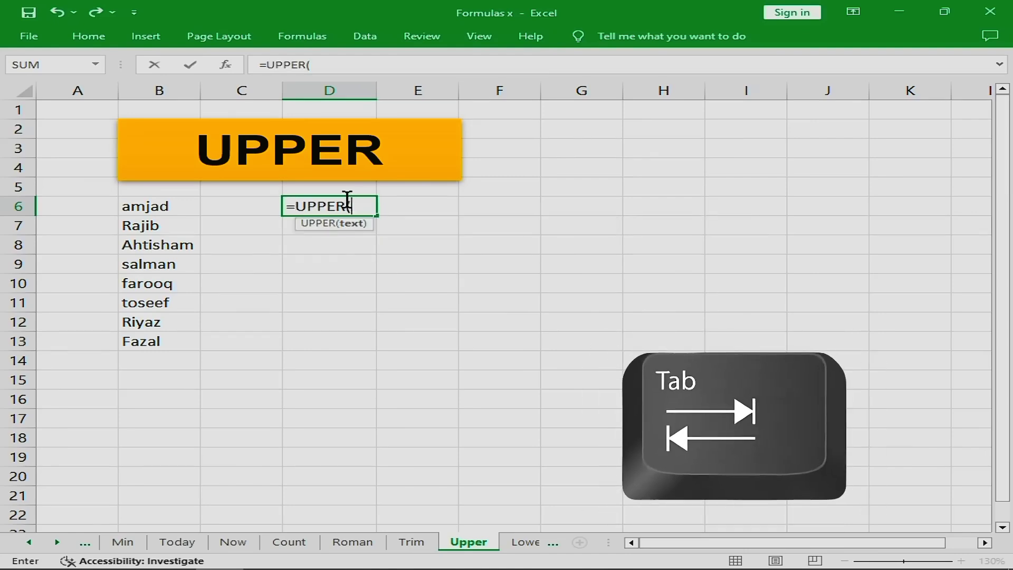
left_click(172, 206)
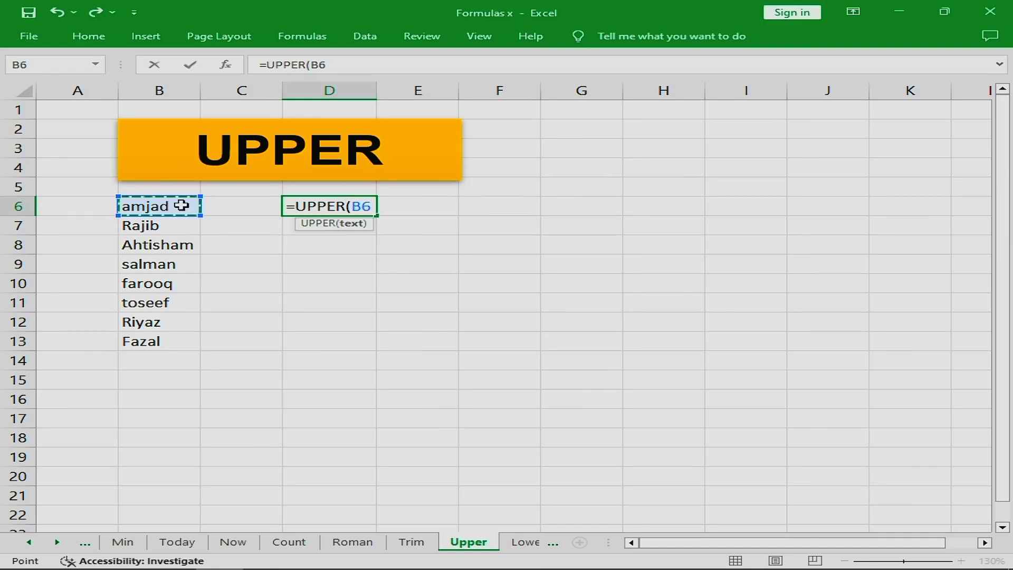
type(")")
key("Return")
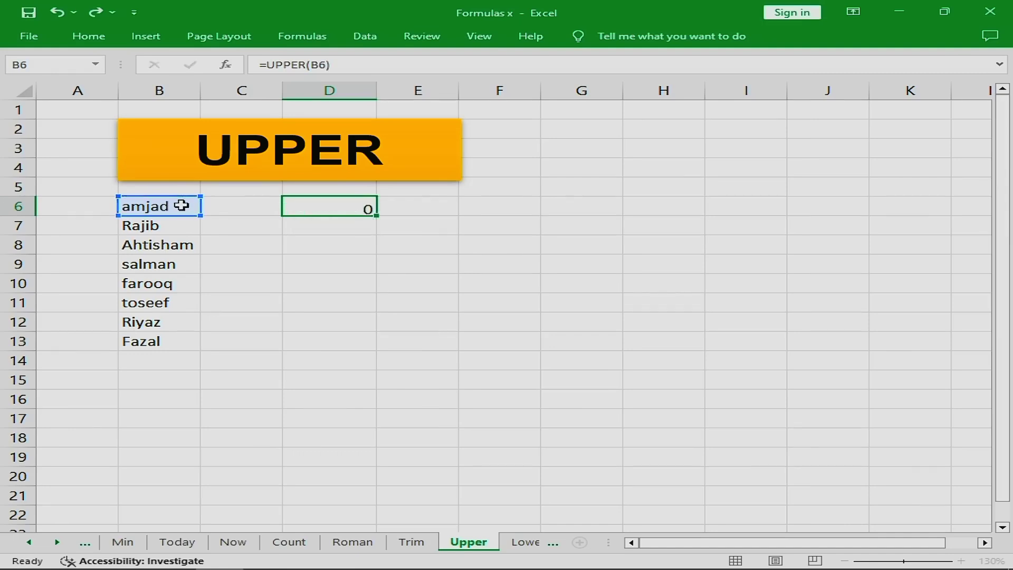
Fill the UPPER formula from D6 down through D13 to convert the remaining names
key("Up")
left_click_drag(379, 217, 351, 341)
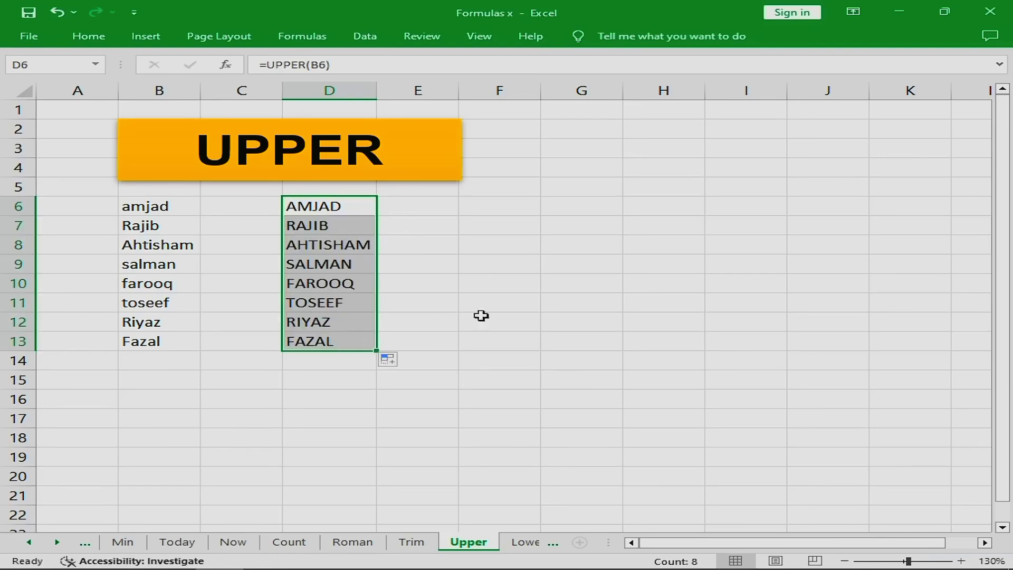
left_click(436, 282)
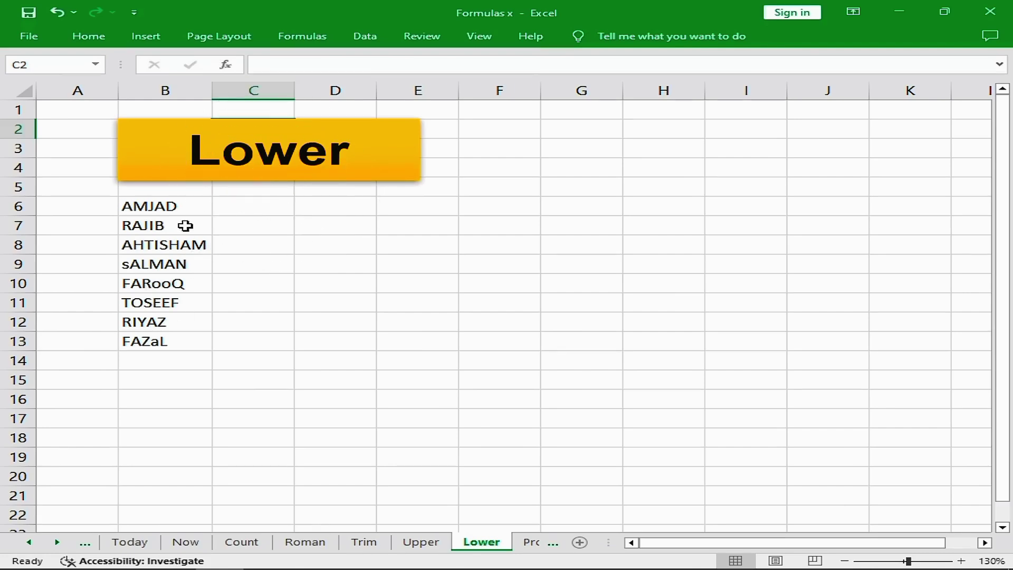
Enter a LOWER formula in D6 of the Lower sheet that converts the name in B6 to lowercase
left_click(338, 206)
type("=")
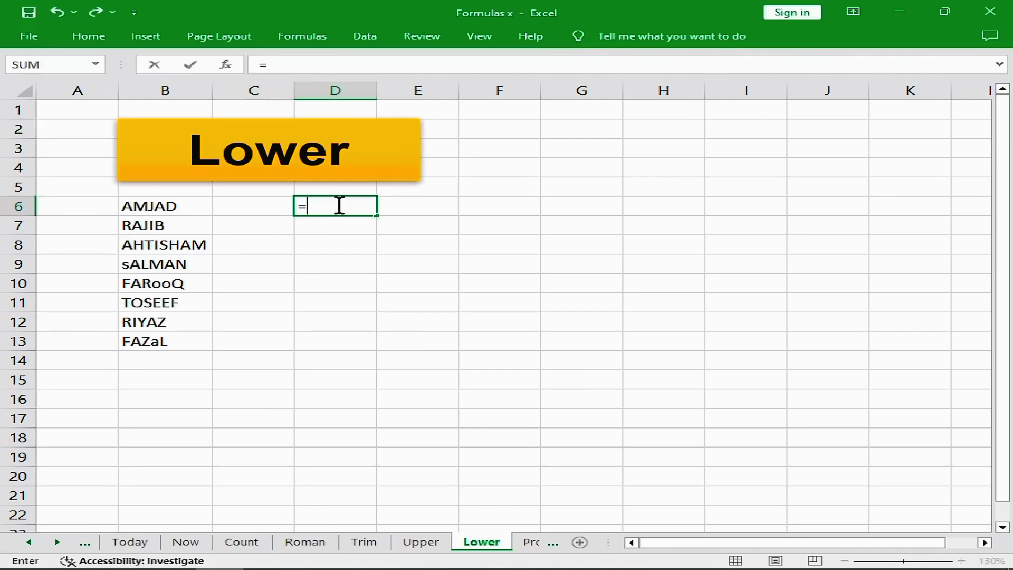
type("lowe")
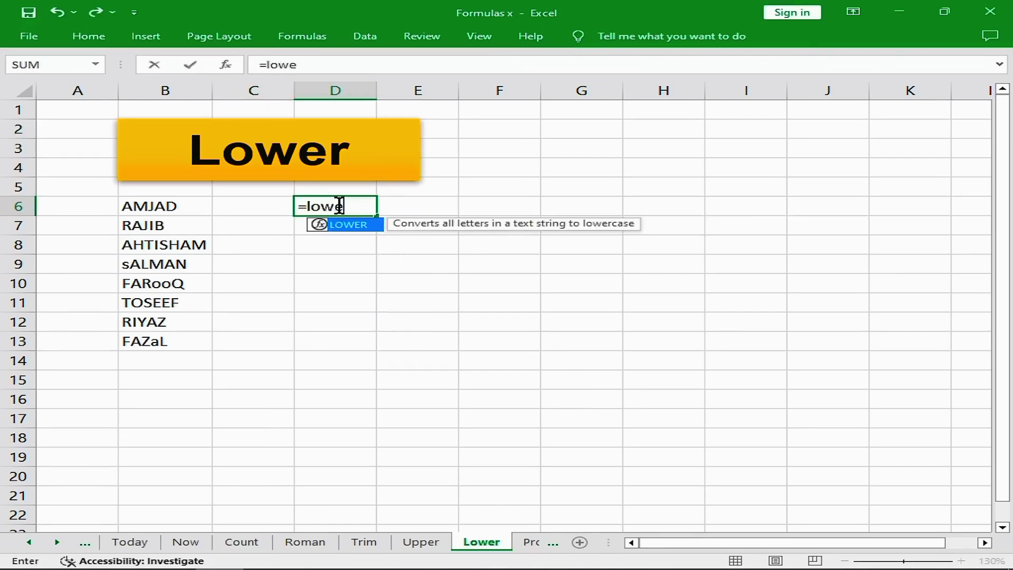
type("r")
key("Tab")
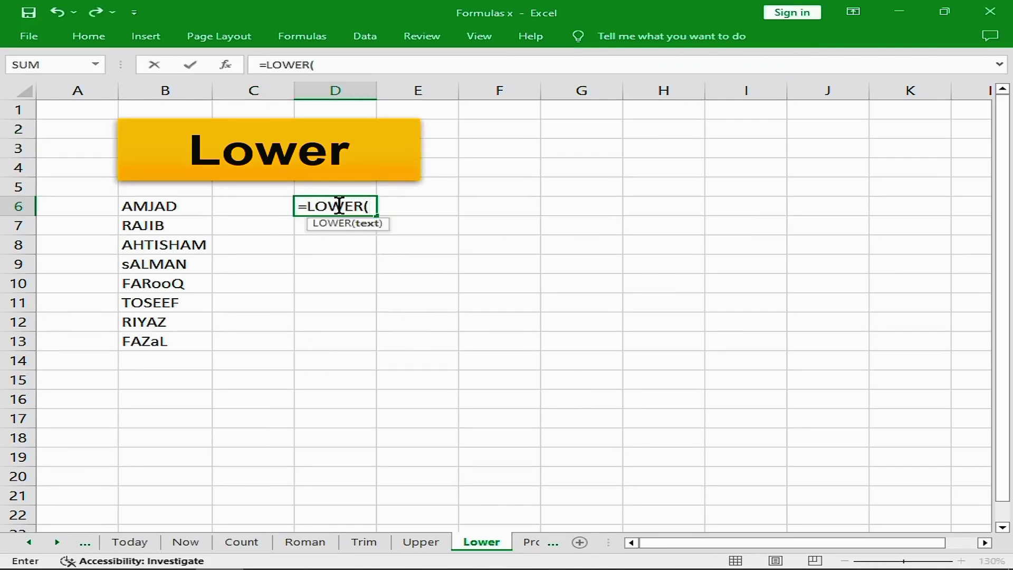
left_click(153, 207)
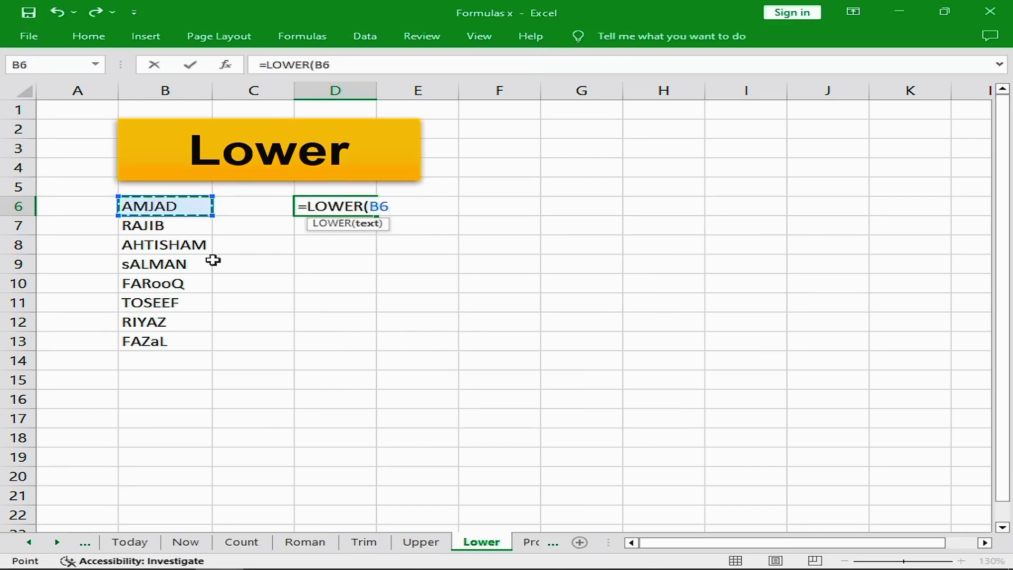
type(")")
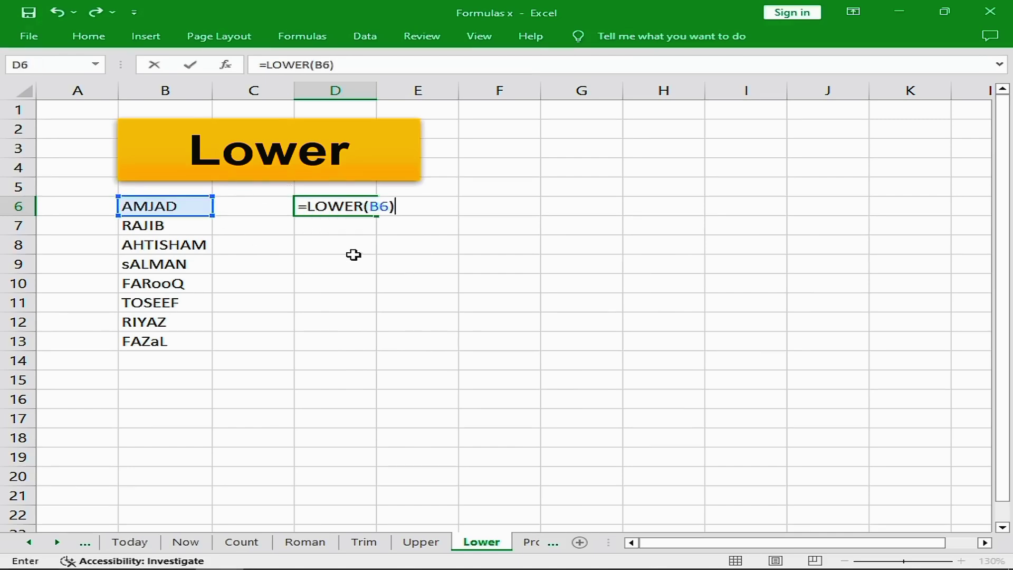
key("Return")
Fill the LOWER formula from D6 down through D13 to convert the remaining names
left_click(328, 205)
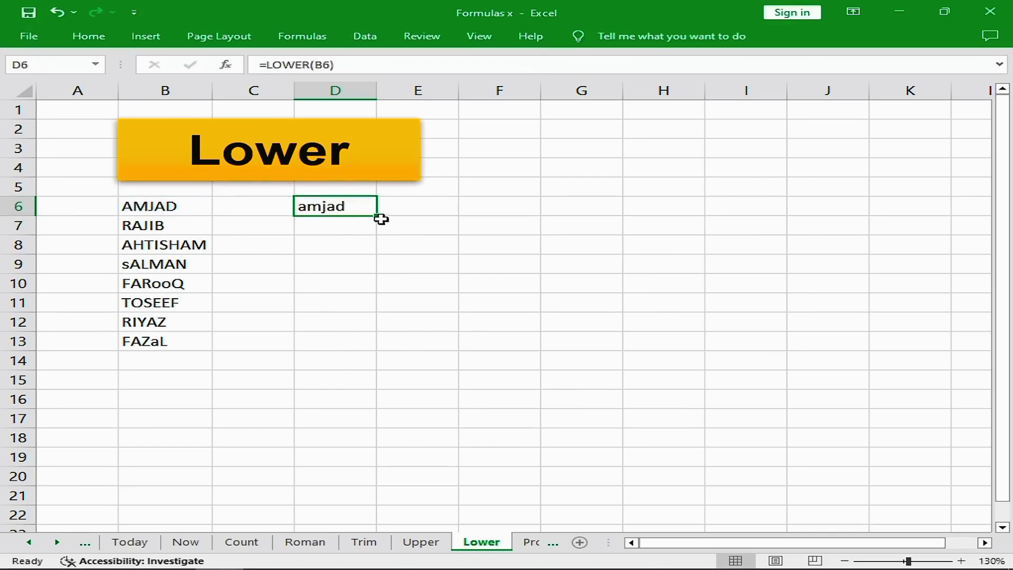
left_click_drag(374, 216, 344, 349)
left_click(429, 280)
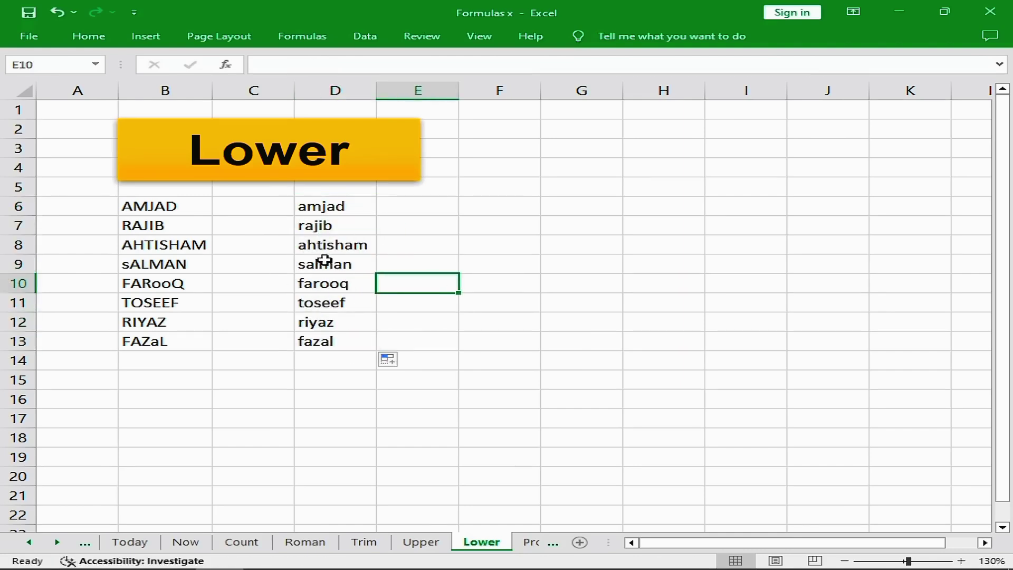
Switch to the Proper sheet and enter a PROPER formula in D6 that capitalizes each word of the name in B6
key("ctrl+Page_Down")
left_click(325, 108)
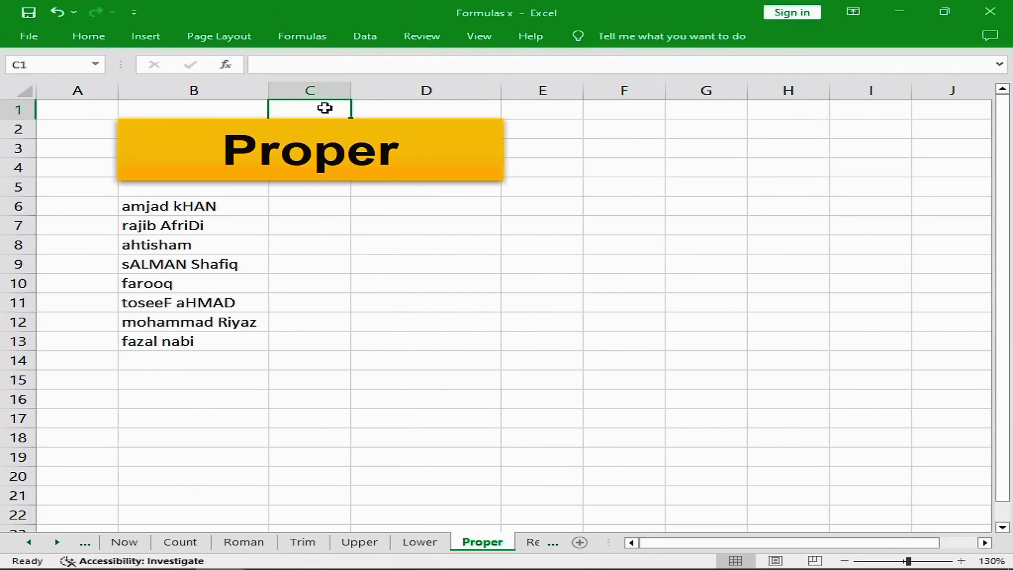
key("Down")
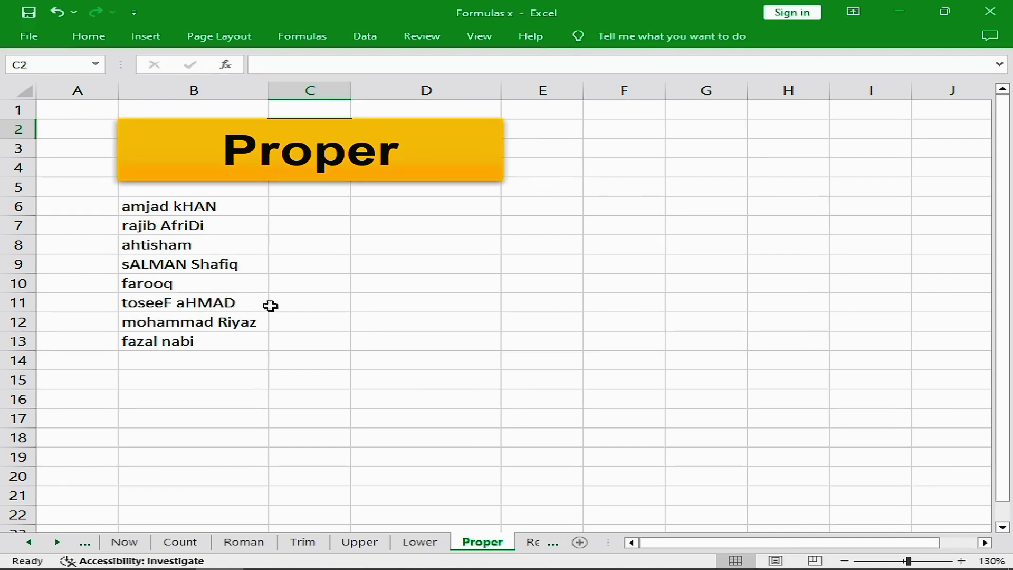
left_click(391, 198)
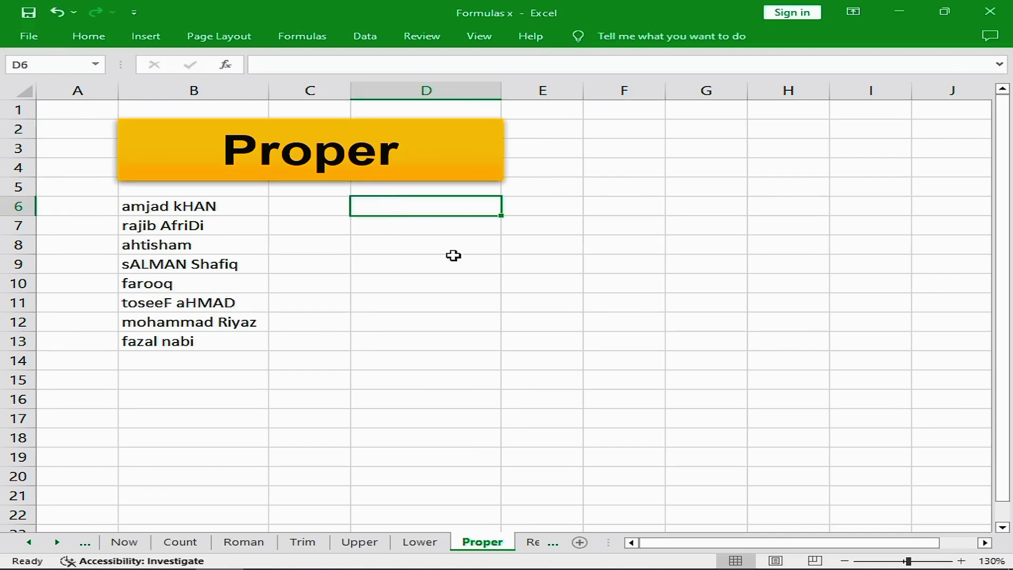
type("=")
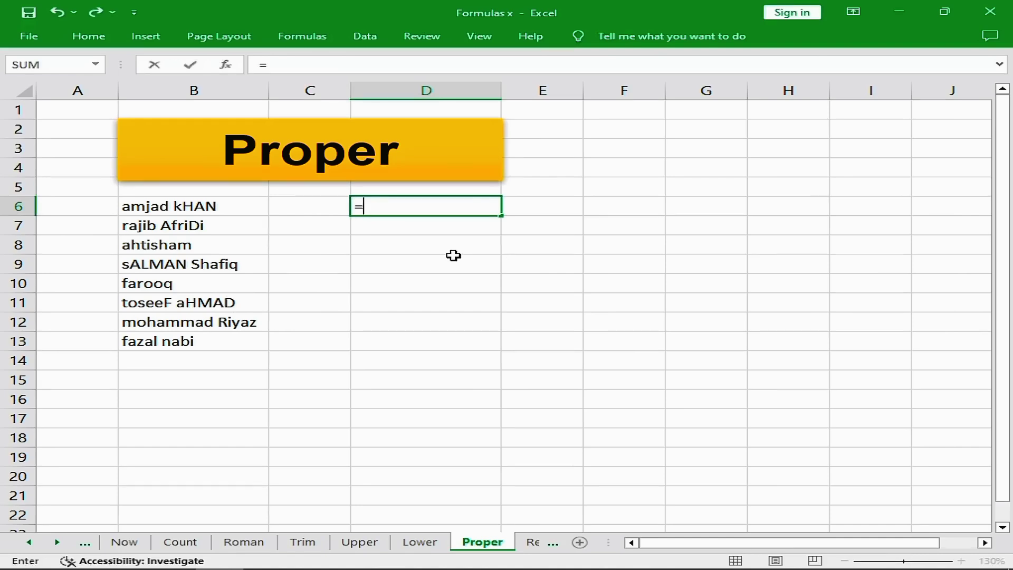
type("prope")
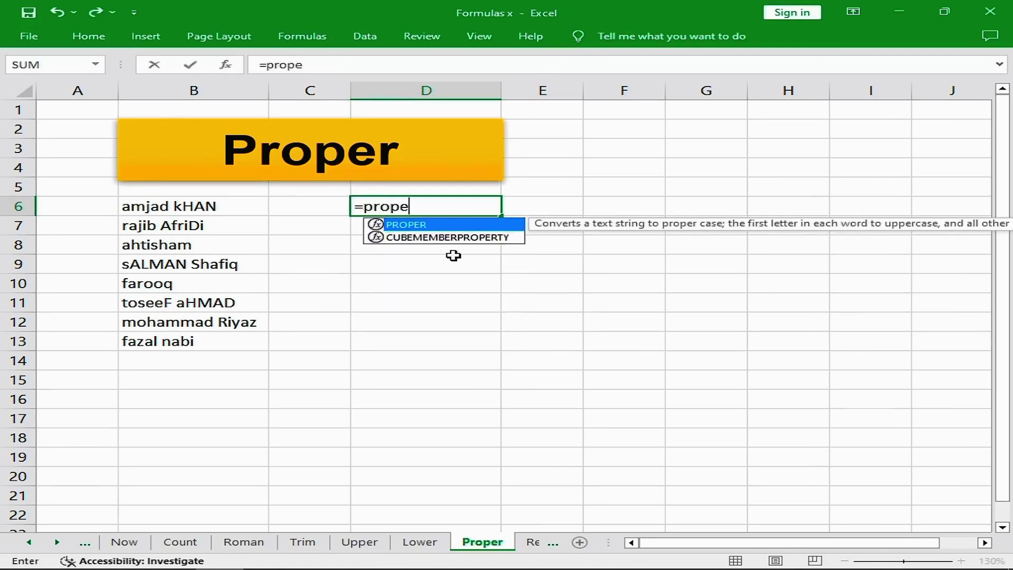
type("r(")
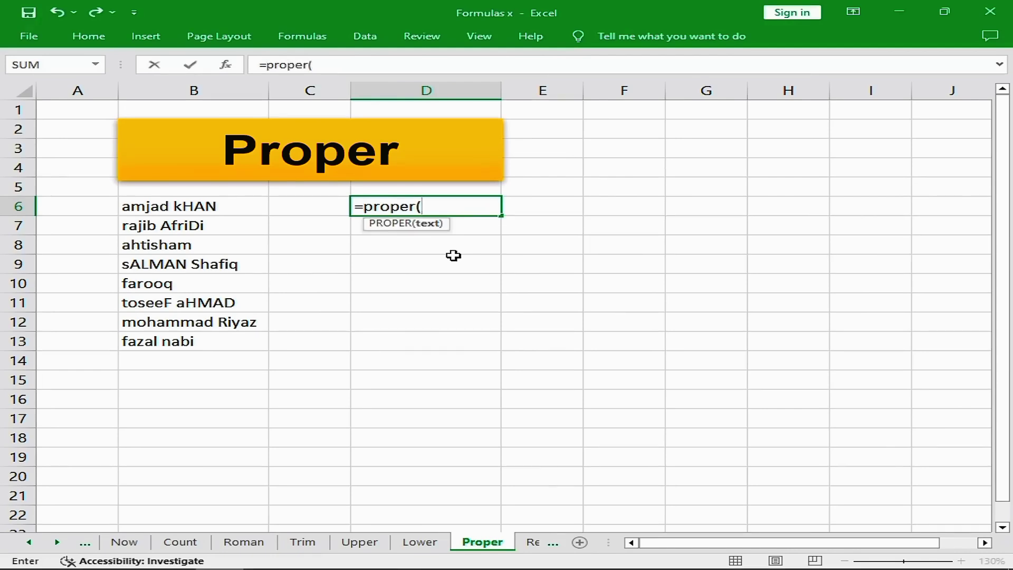
key("Left")
key("Left")
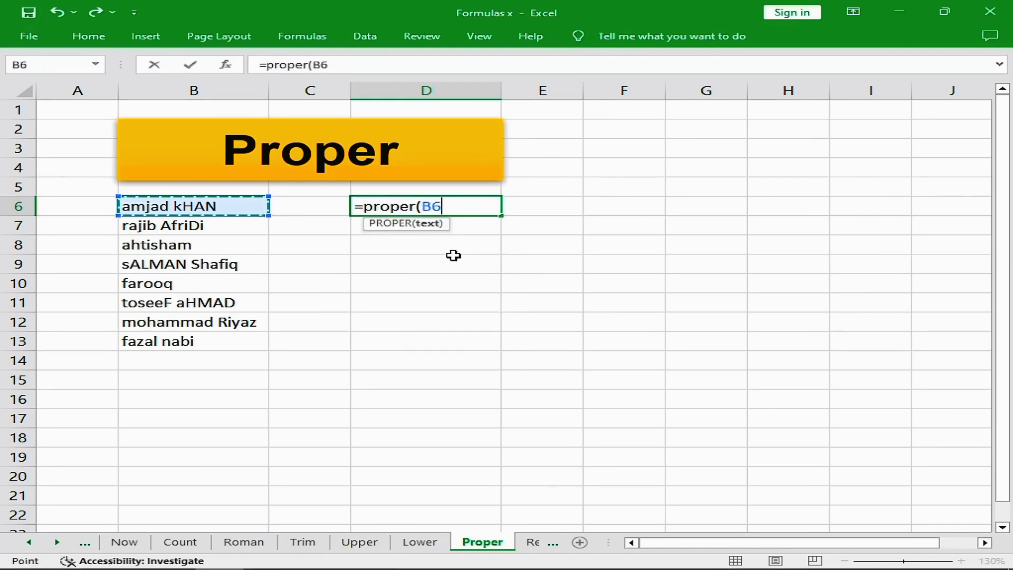
type(")")
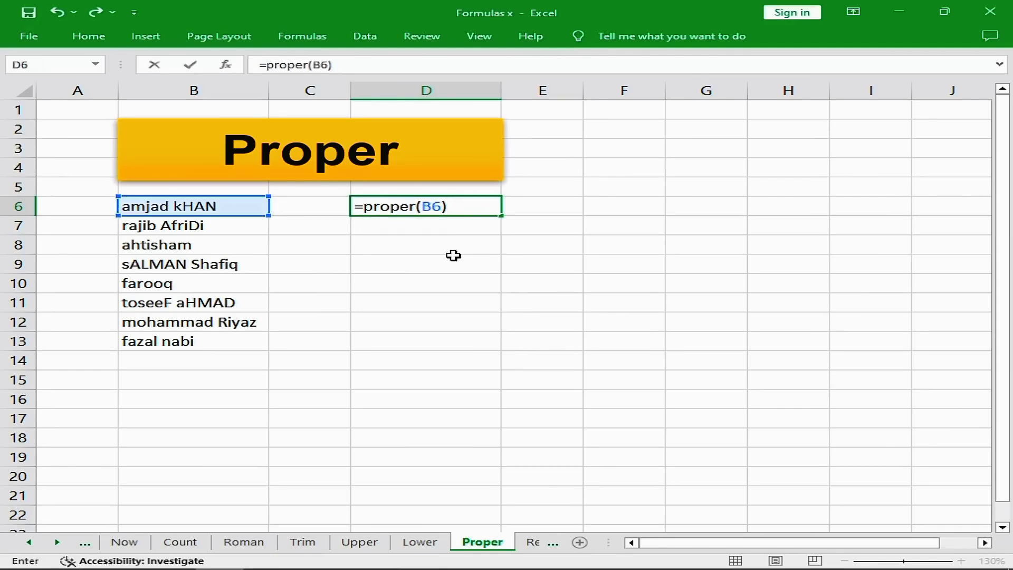
key("Return")
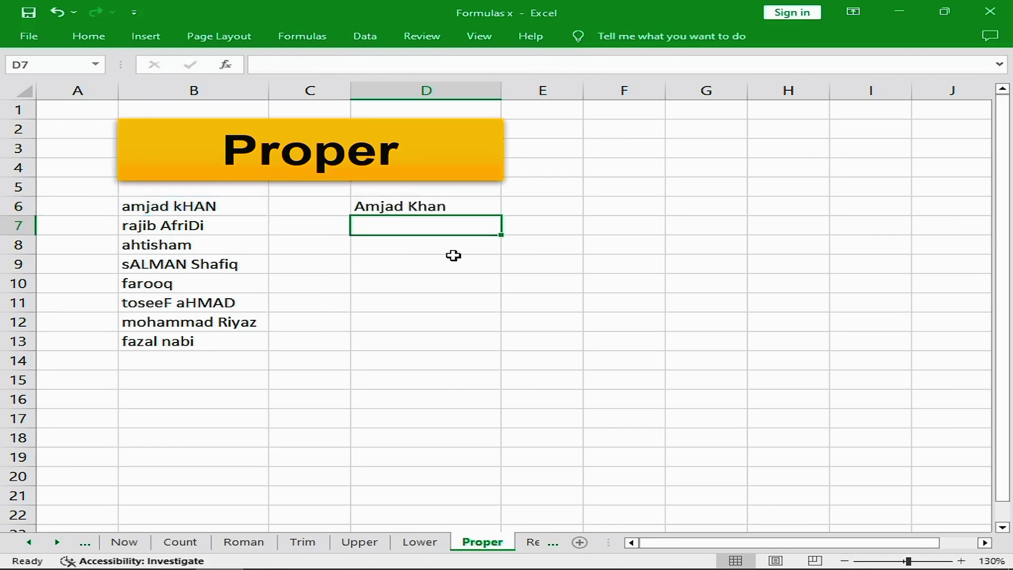
Fill the PROPER formula from D6 down through D13 to convert the remaining names
left_click(479, 209)
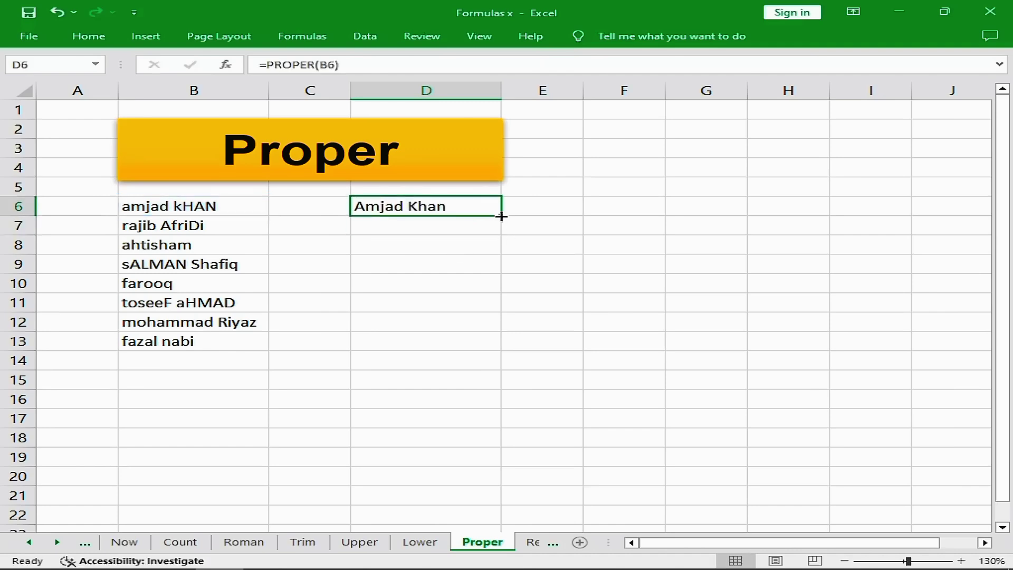
left_click_drag(501, 216, 506, 357)
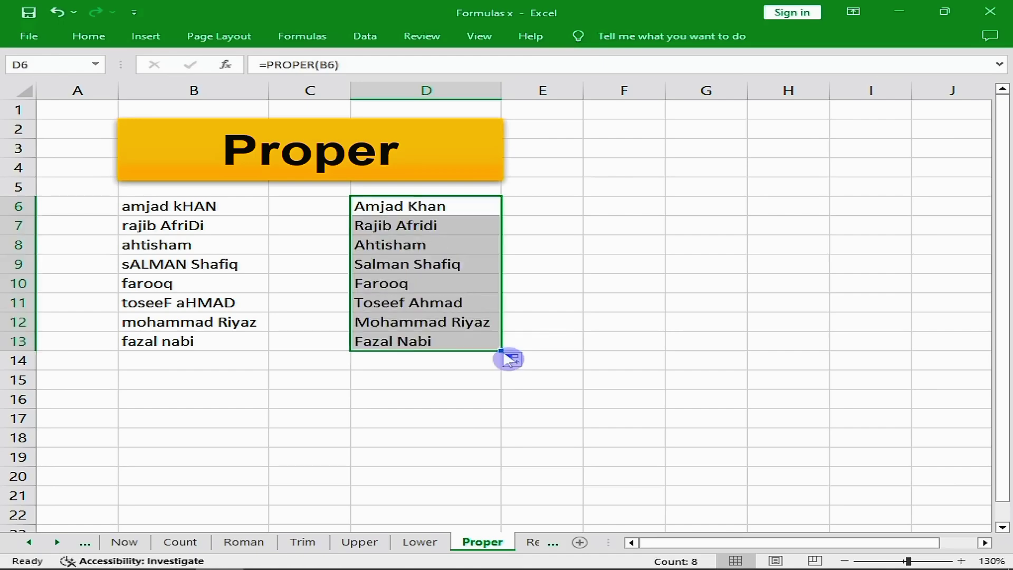
left_click(551, 290)
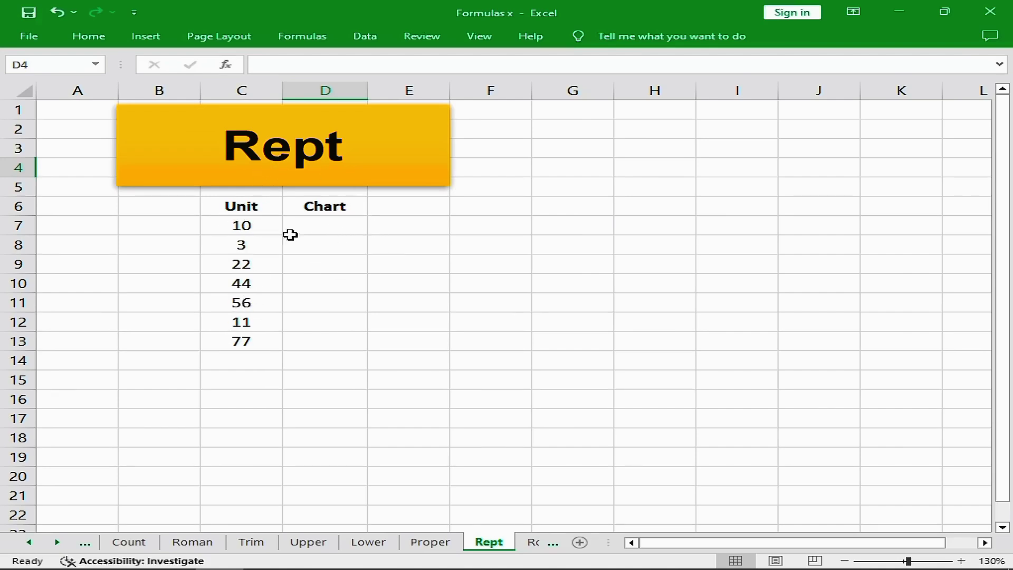
Enter a REPT formula in D7 of the Rept sheet that repeats "I" as many times as the unit in C7
left_click(327, 226)
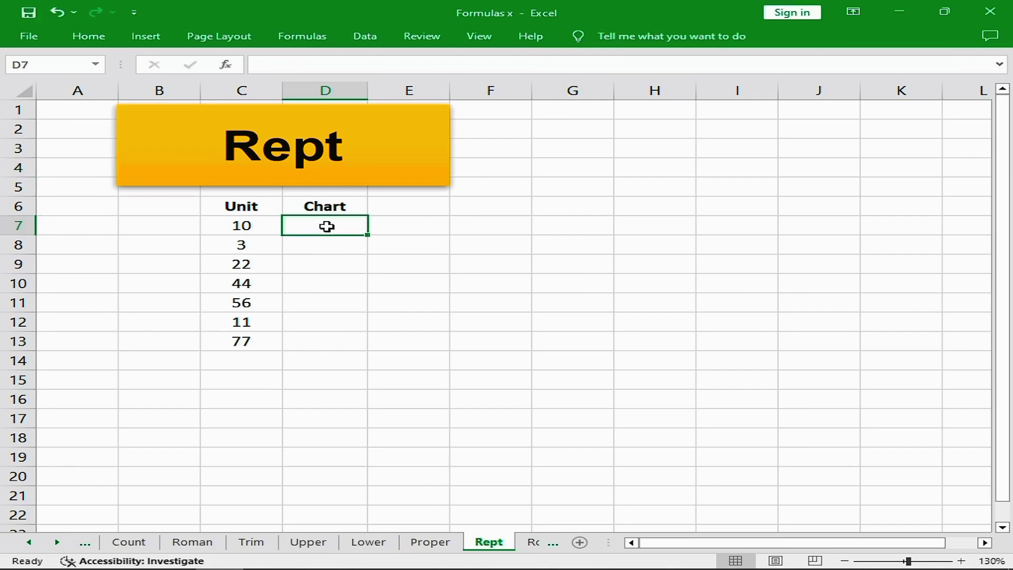
type("=")
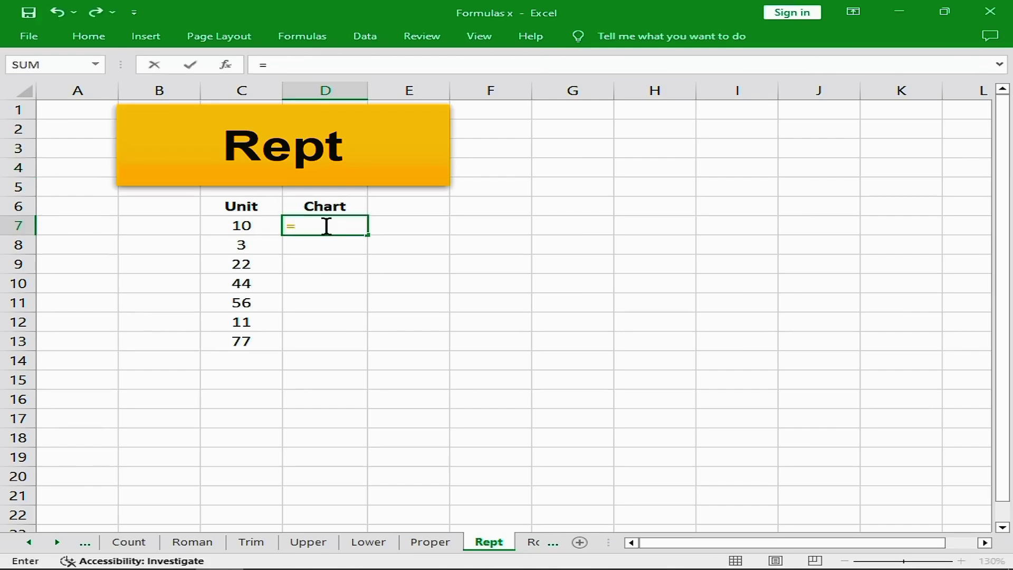
type("re")
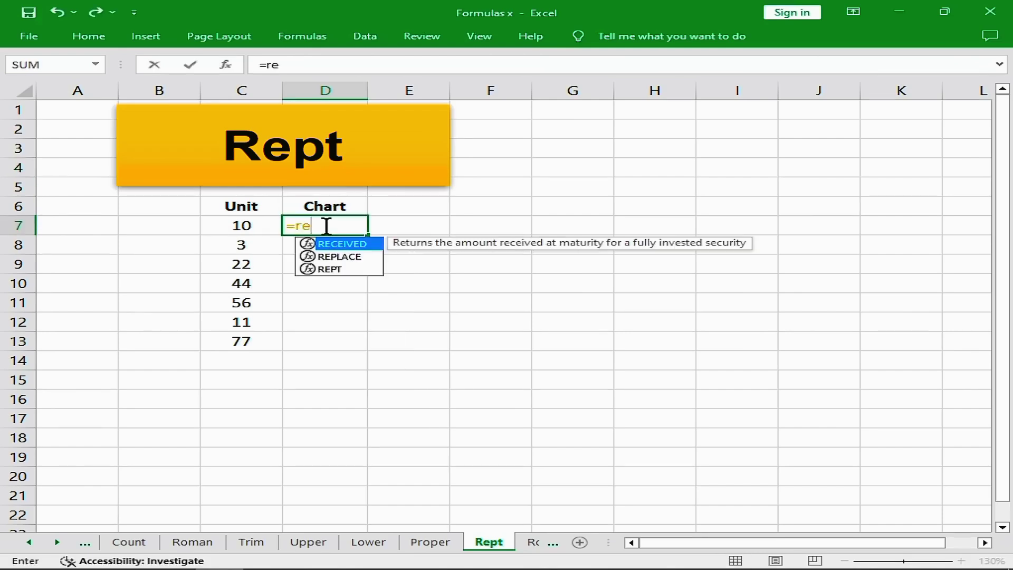
type("pt")
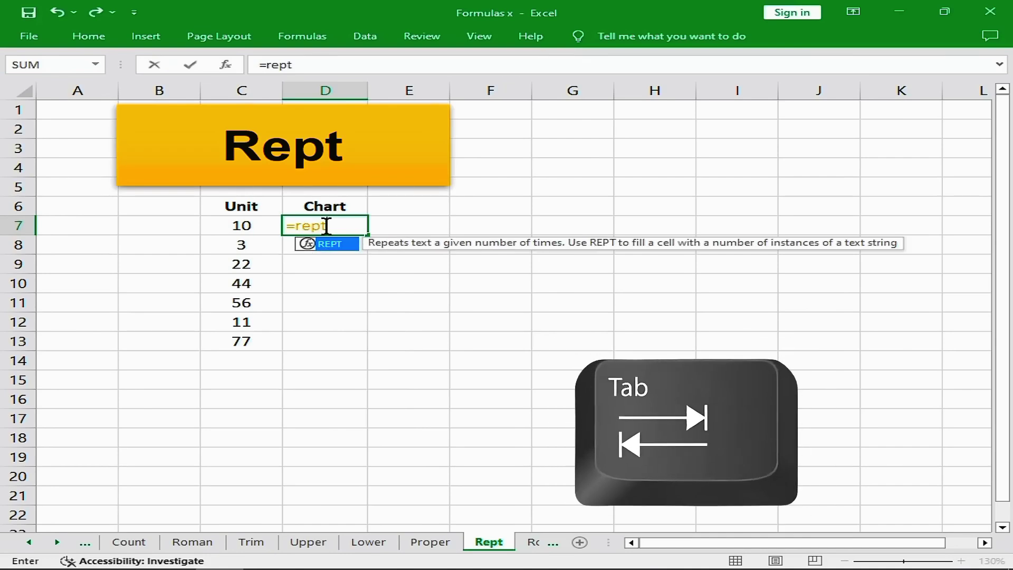
key("Tab")
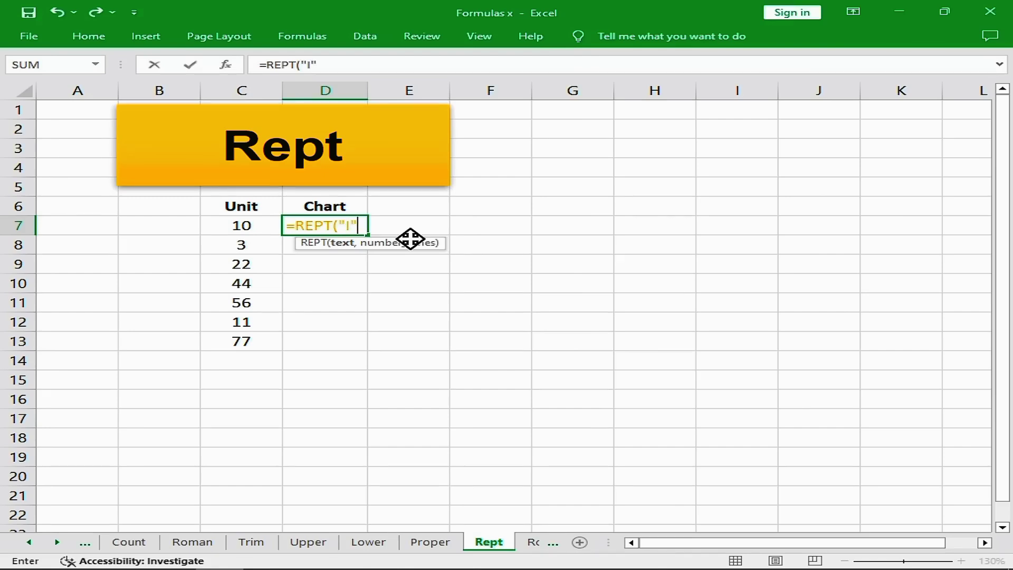
type(",")
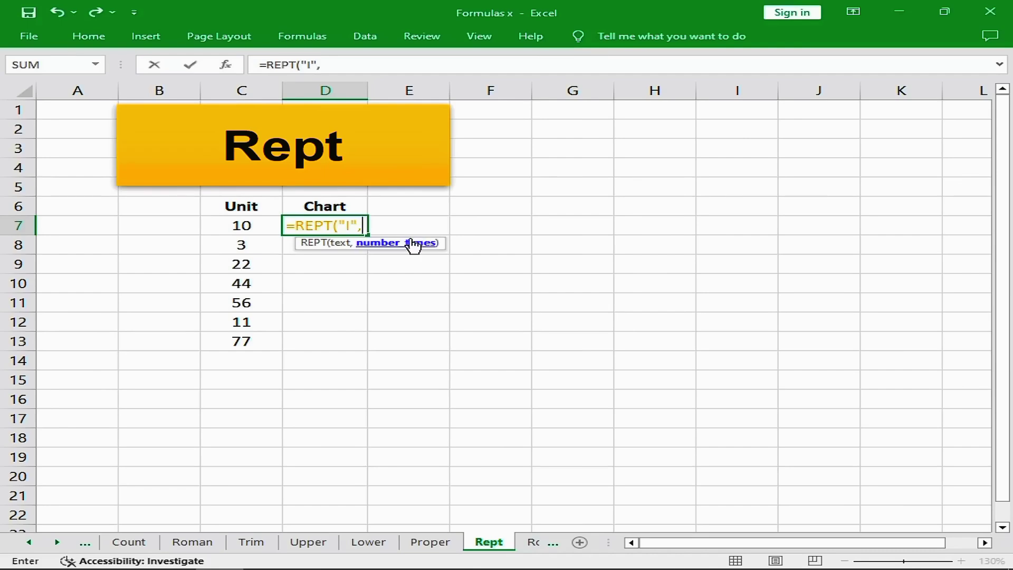
key("Left")
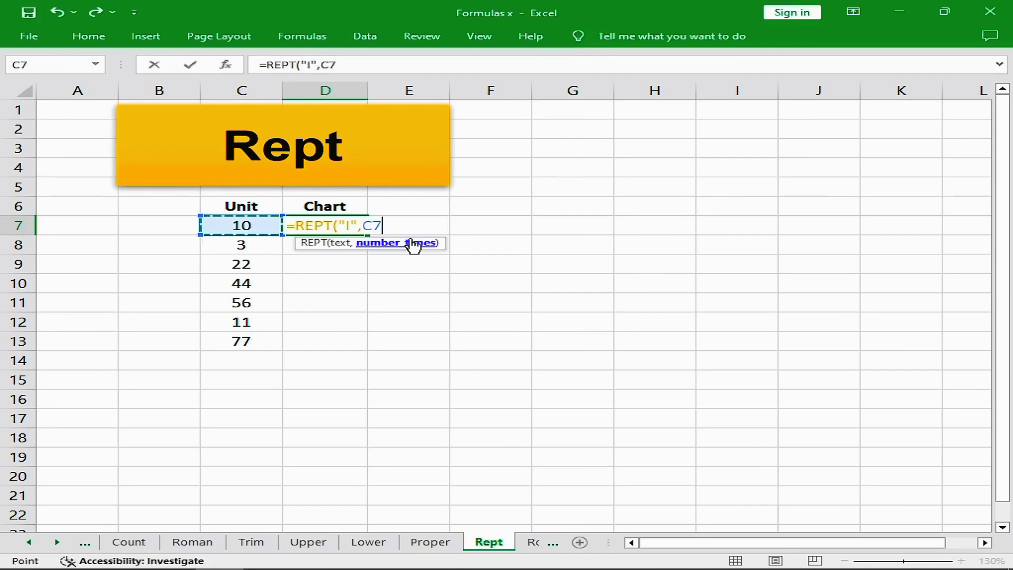
type(")")
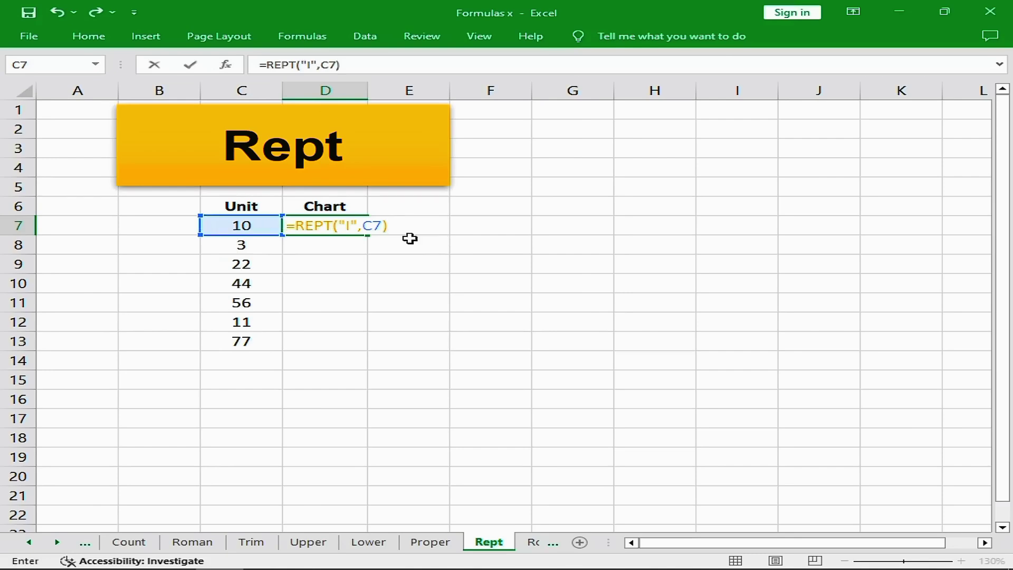
key("Return")
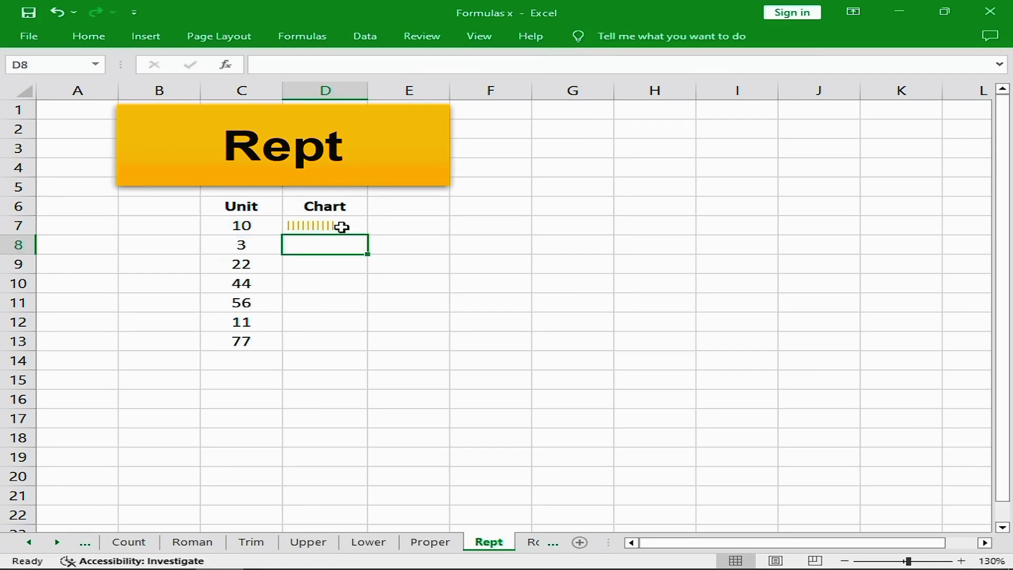
Fill the REPT formula from D7 down through D13 and set the font of those chart cells to Impact
left_click(339, 226)
left_click_drag(368, 234, 346, 354)
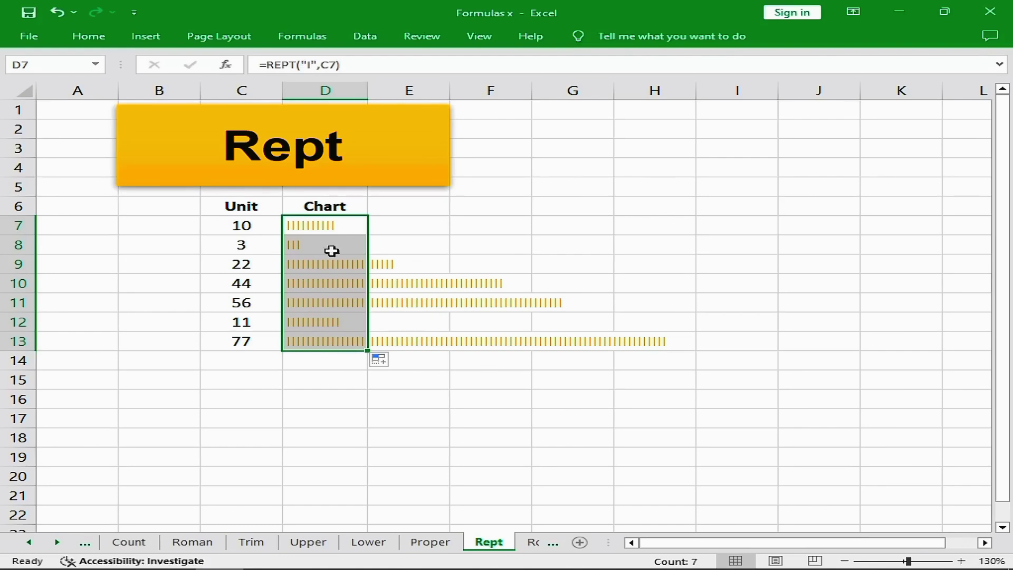
left_click(88, 36)
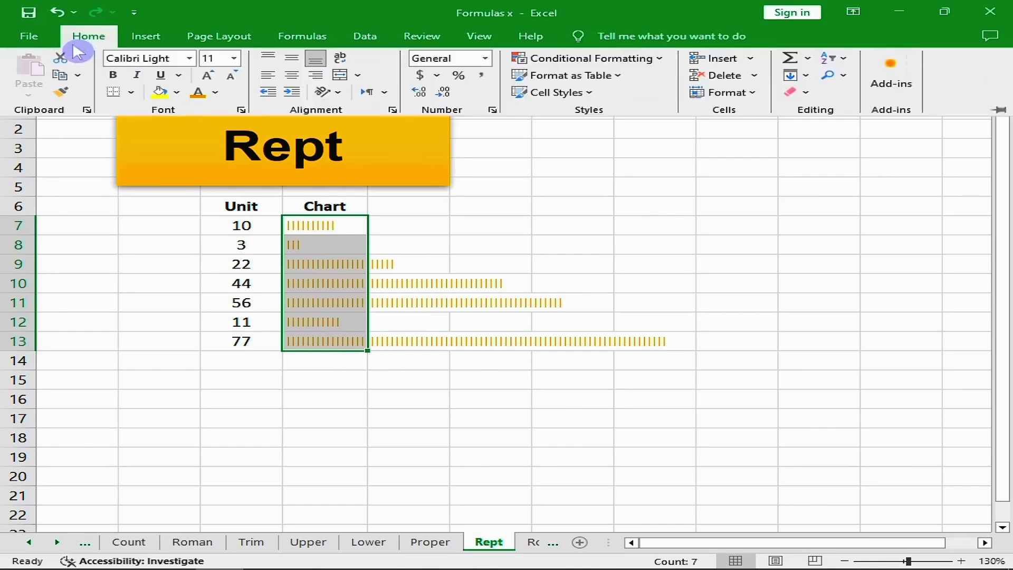
left_click(152, 55)
type("Impact")
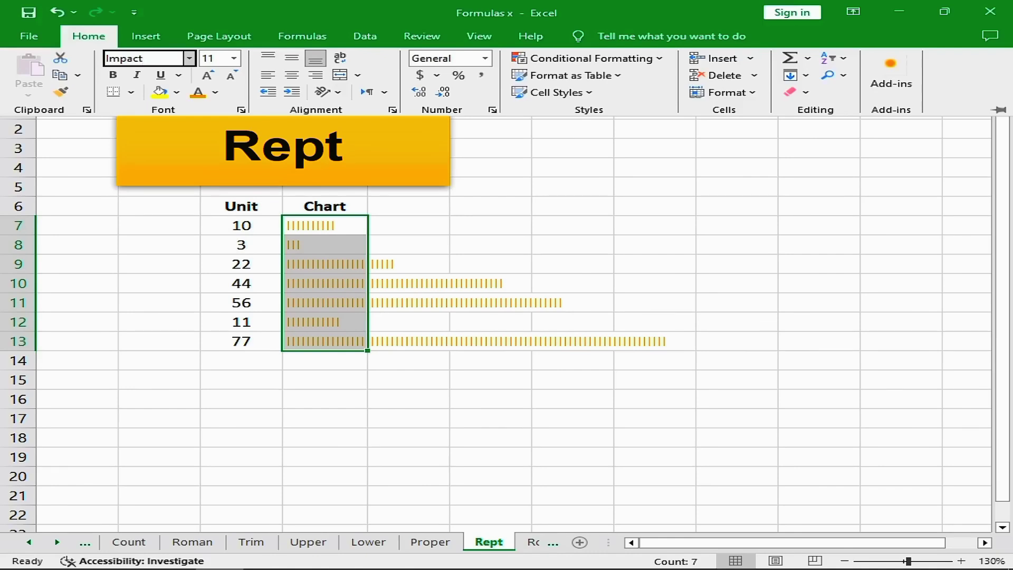
key("Return")
left_click(157, 59)
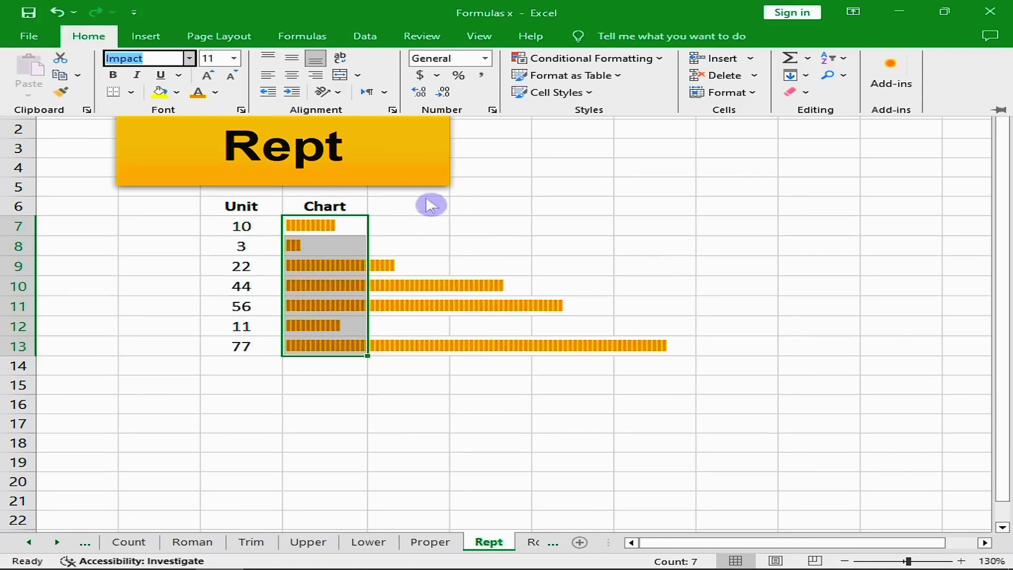
left_click(538, 207)
left_click(323, 393)
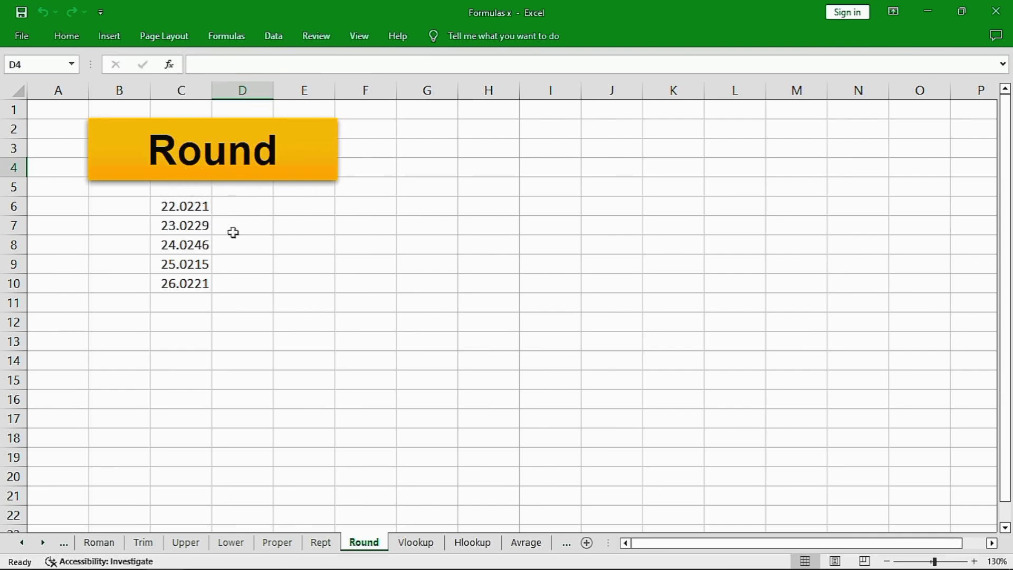
Inspect the full decimal value stored in C6 of the Round sheet without changing it
left_click(182, 207)
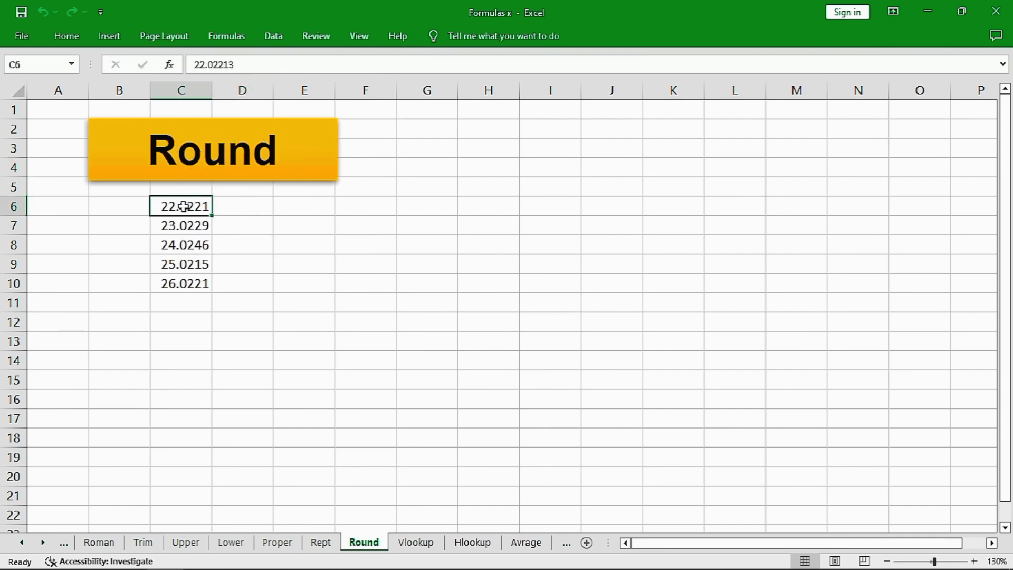
double_click(184, 207)
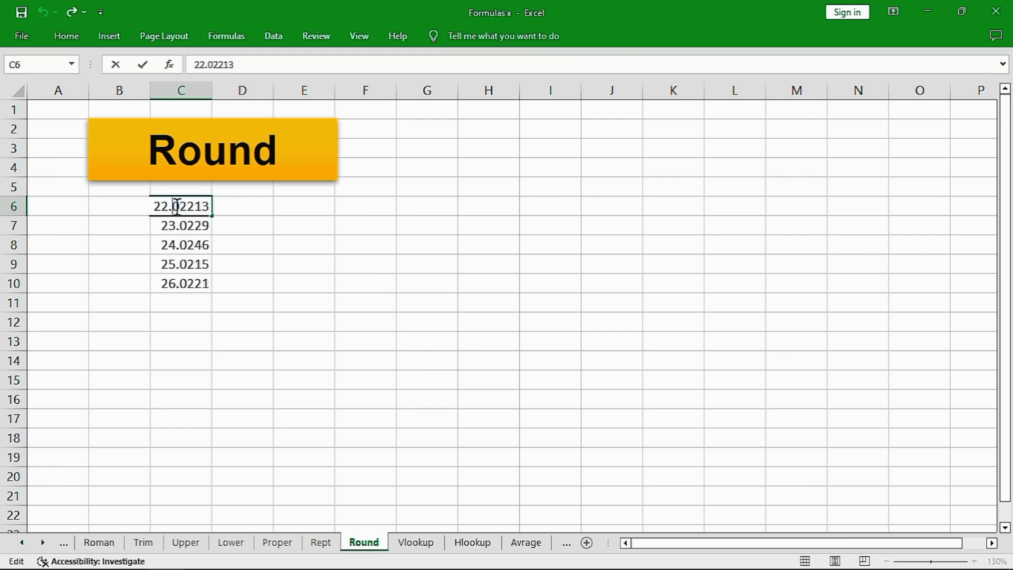
left_click_drag(177, 206, 188, 206)
key("Return")
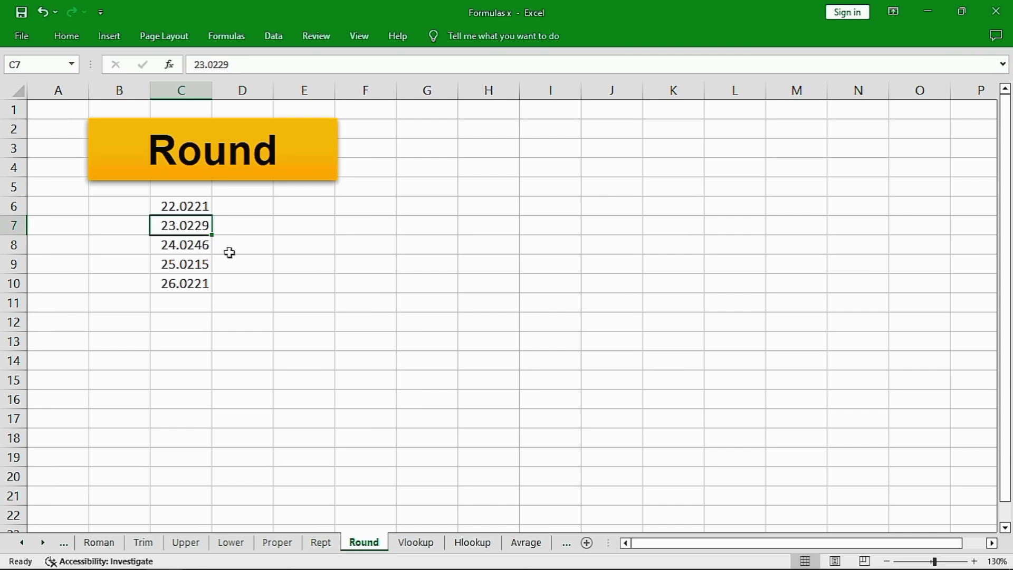
Enter a ROUND formula in D6 that rounds the number in C6 to 2 digits
left_click(259, 206)
type("=")
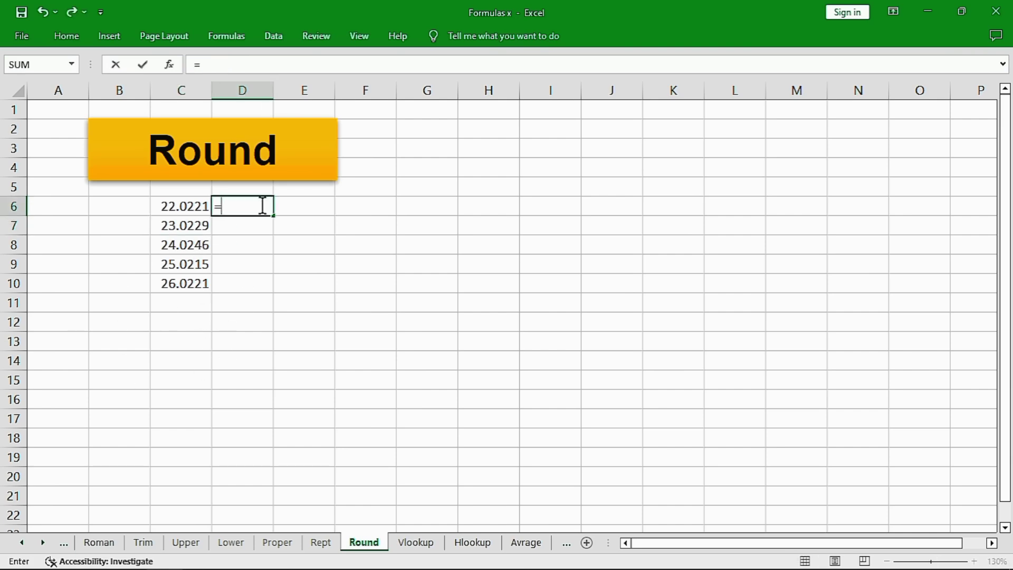
type("rou")
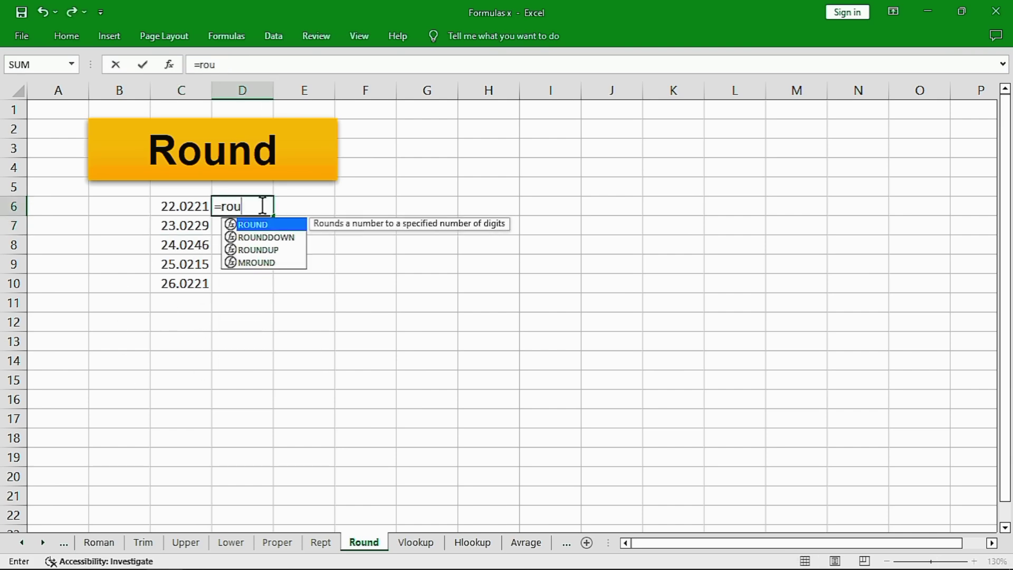
type("nd(")
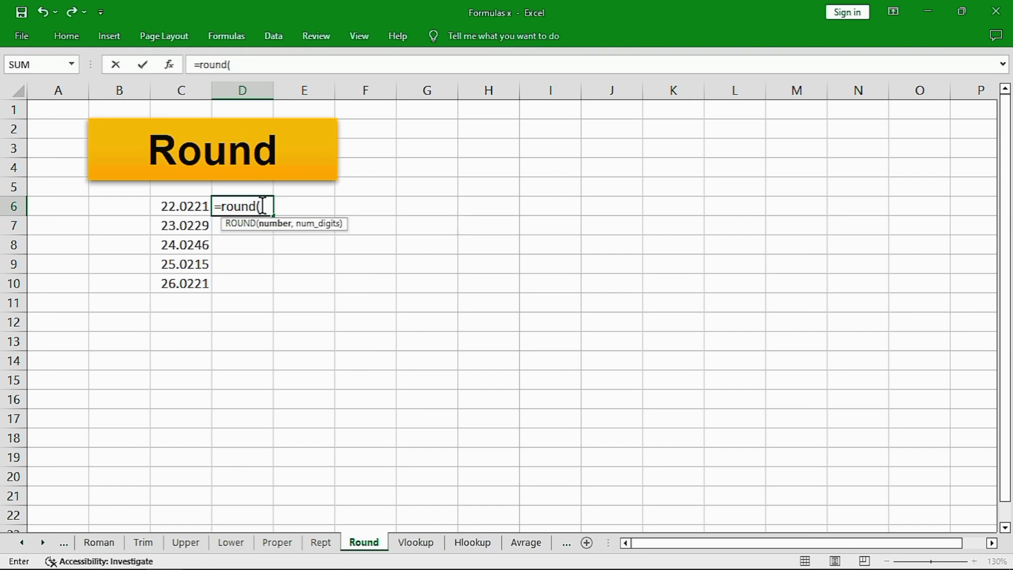
left_click(186, 205)
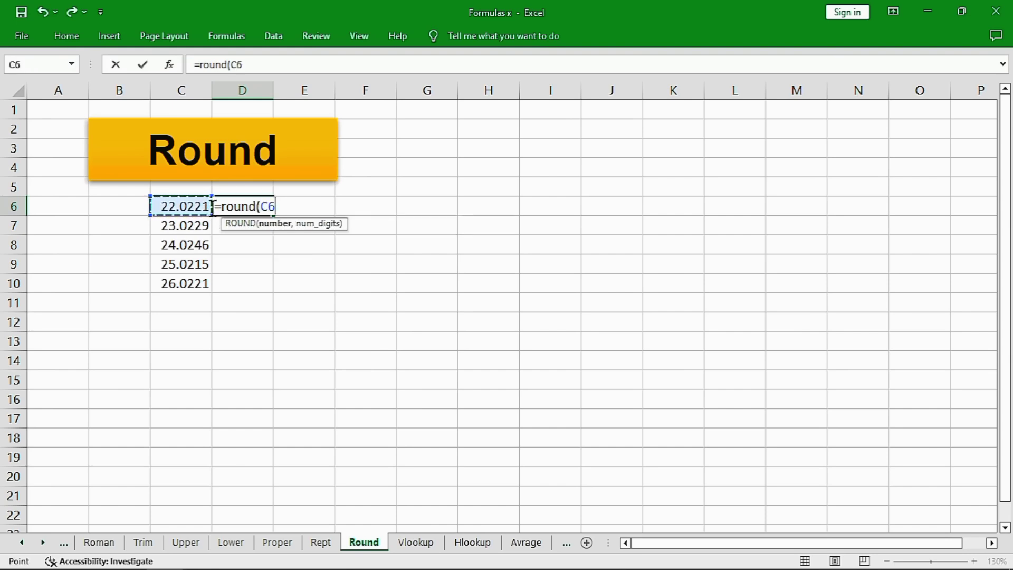
type(",")
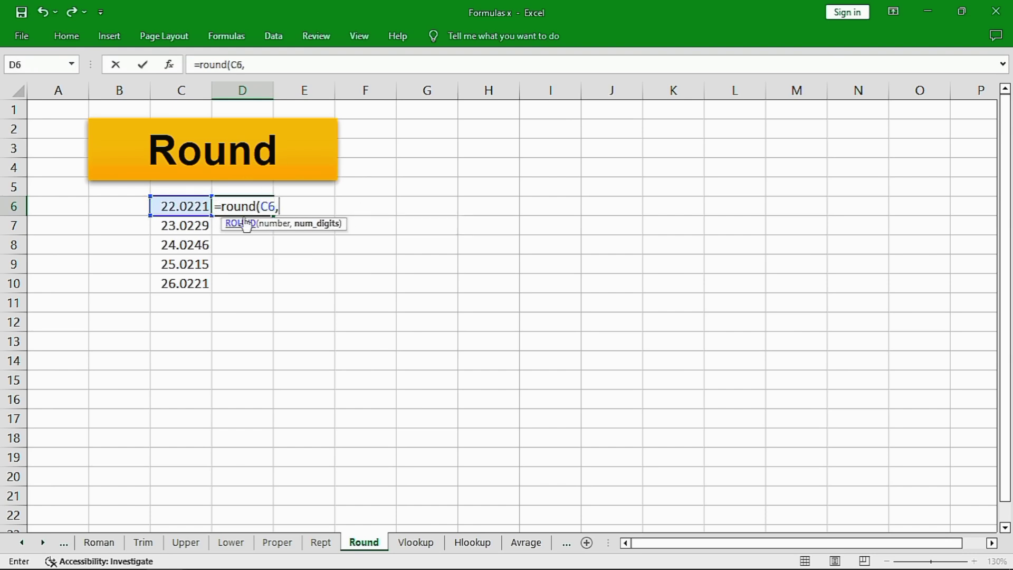
type("2")
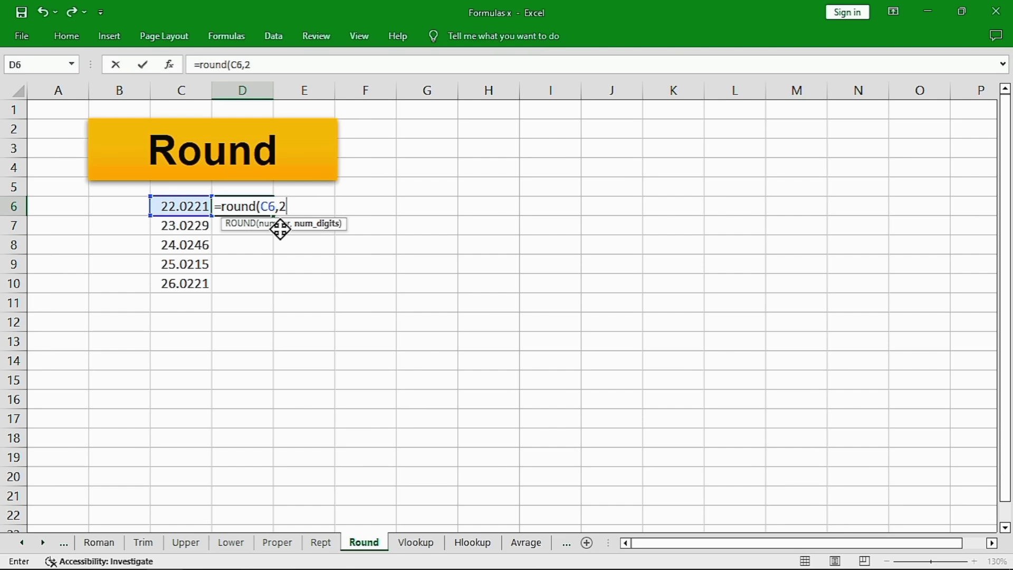
type(")")
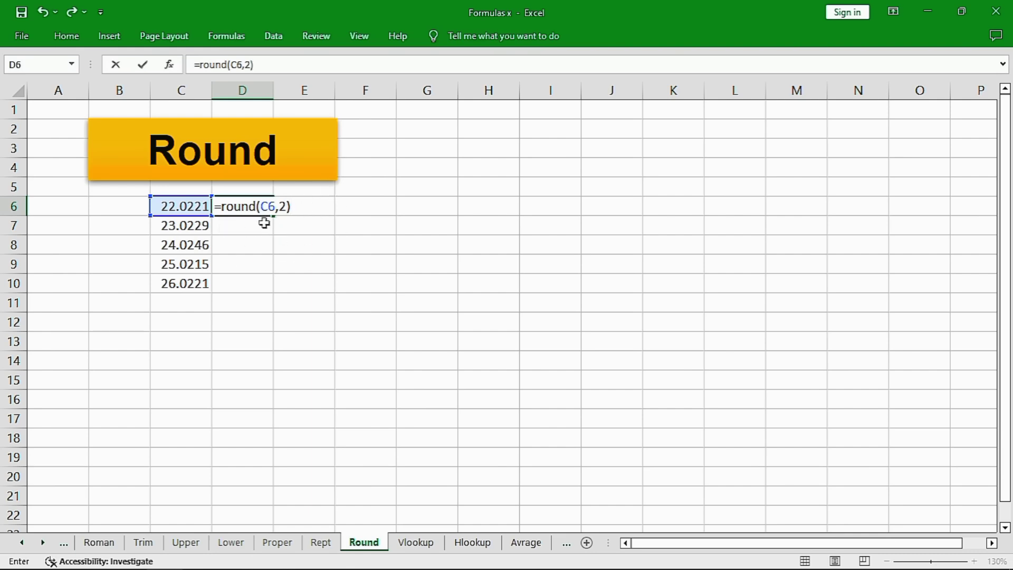
key("Return")
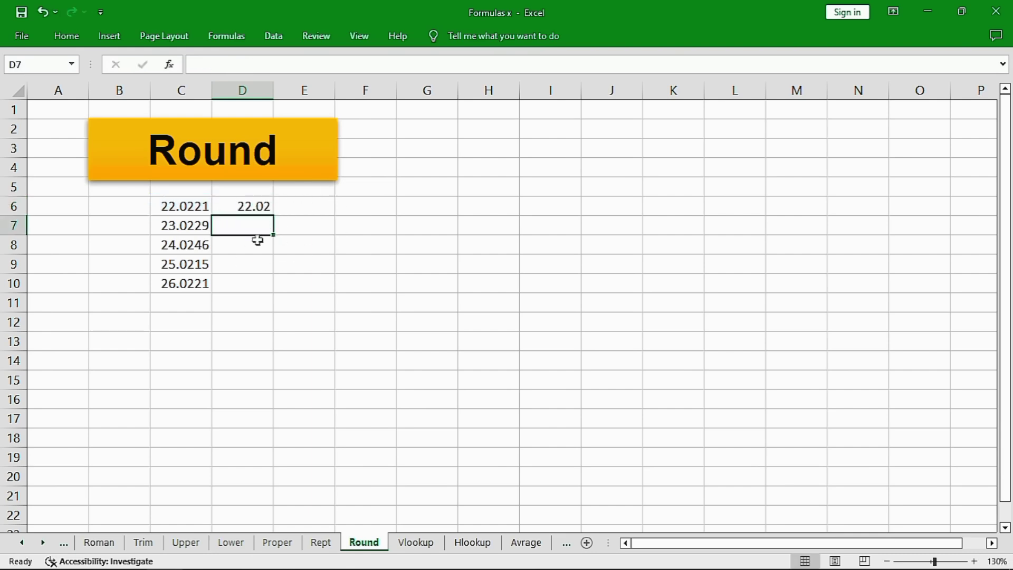
Fill the ROUND formula from D6 down through D10 to round the remaining numbers
left_click(268, 210)
left_click_drag(274, 215, 273, 291)
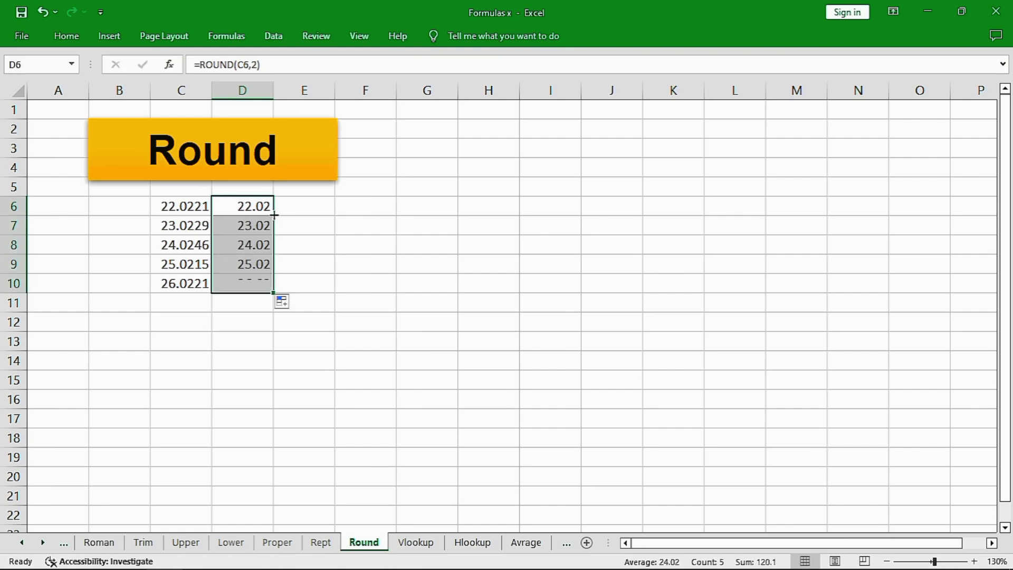
left_click(303, 247)
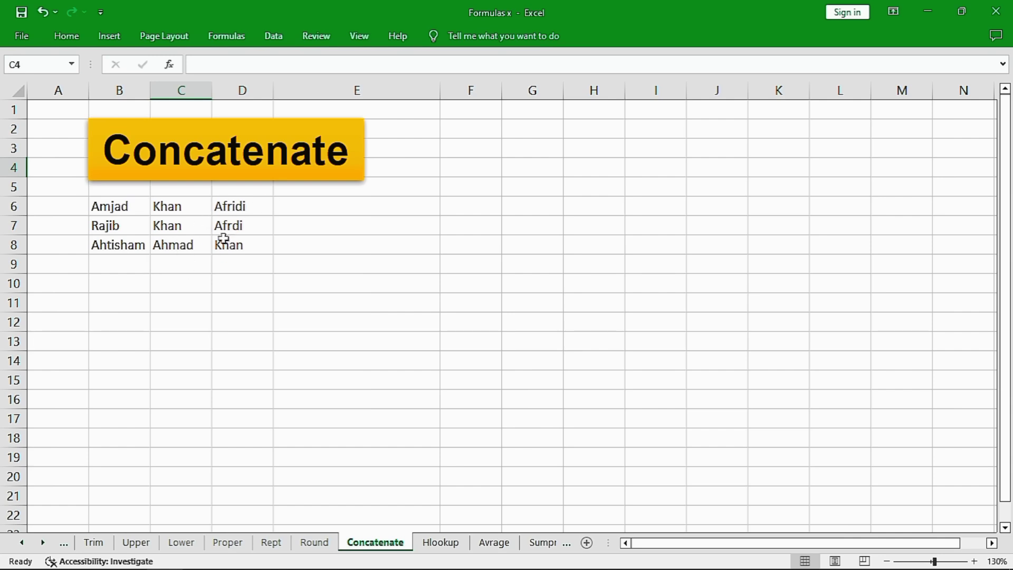
Enter a CONCATENATE formula in E6 that joins the text of B6, C6 and D6 without separators
left_click(344, 208)
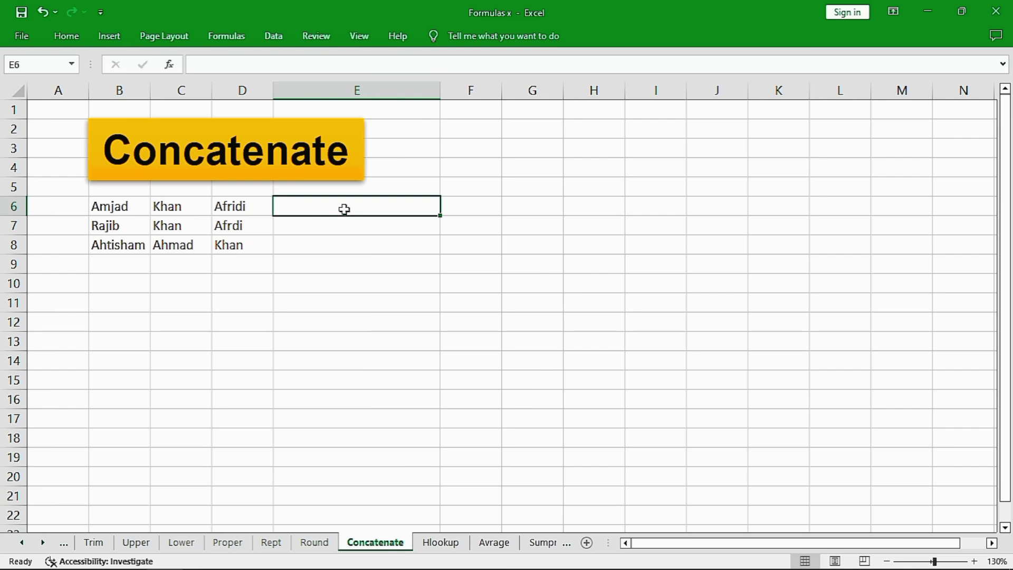
type("=")
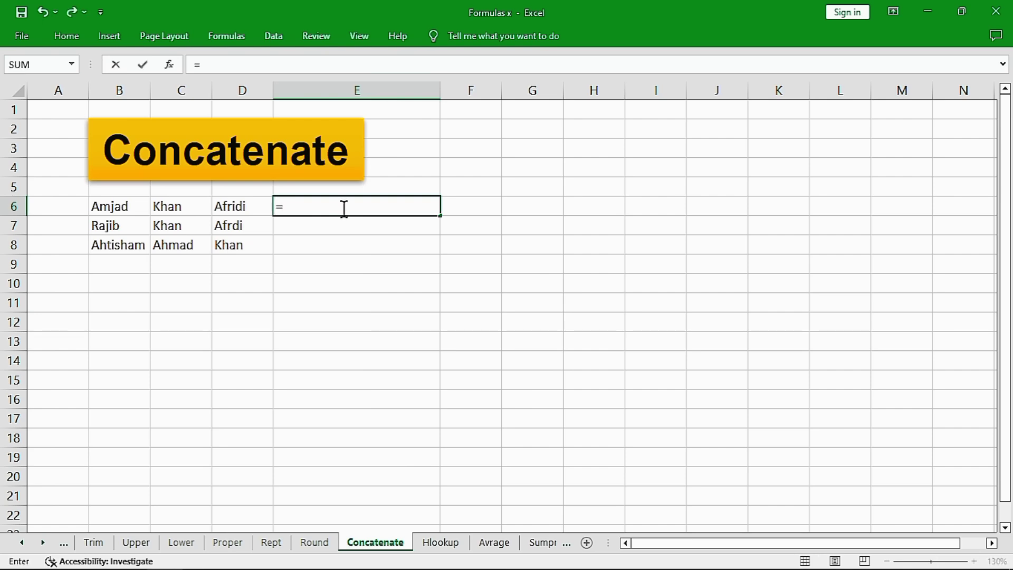
type("Concatena")
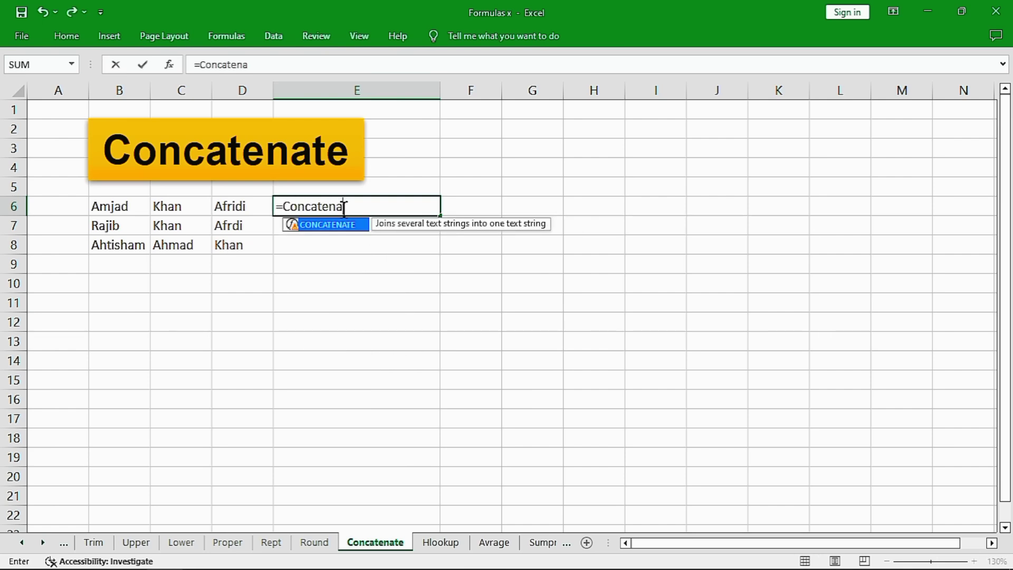
type("te(")
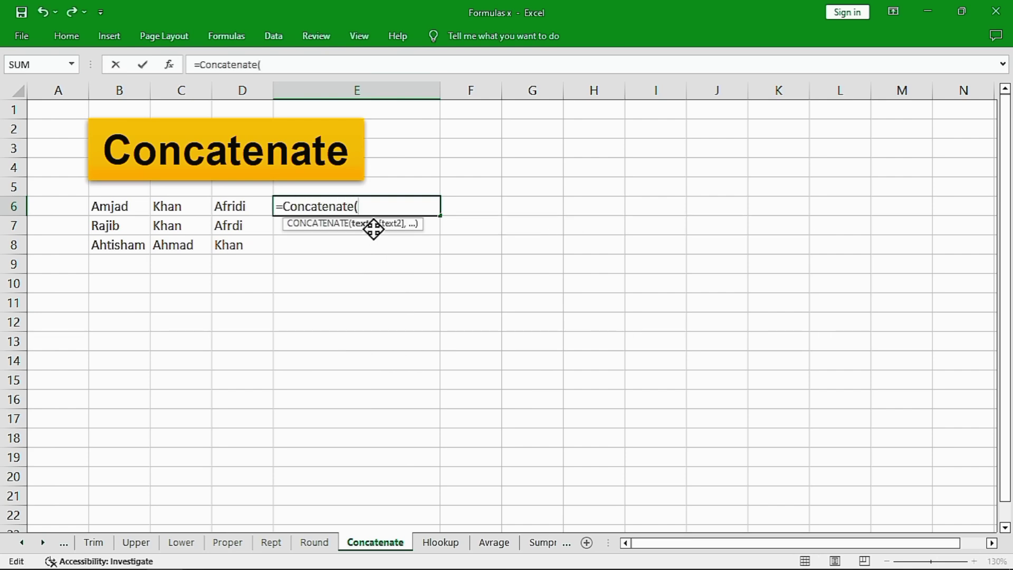
left_click(110, 207)
type(",")
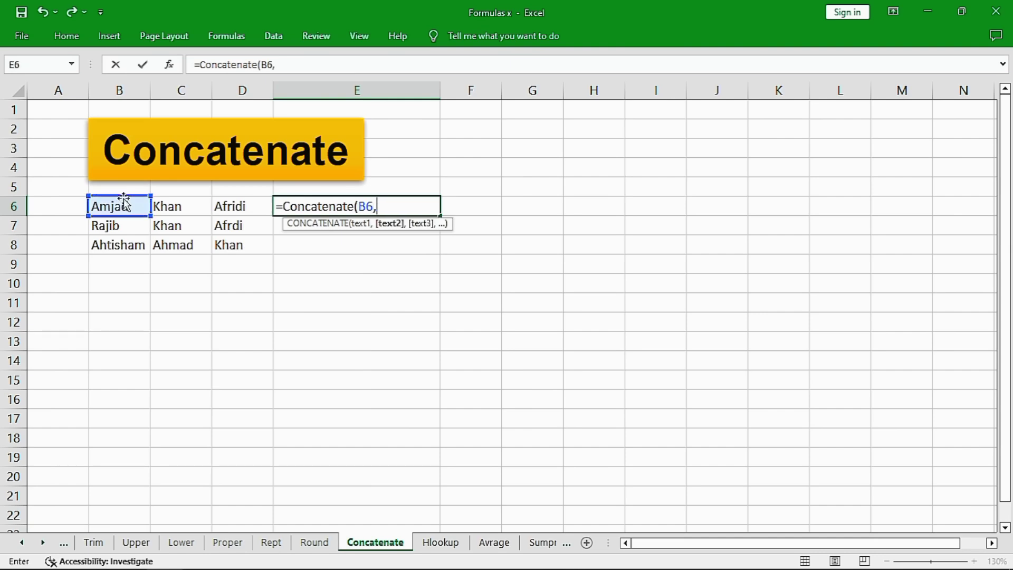
left_click(175, 209)
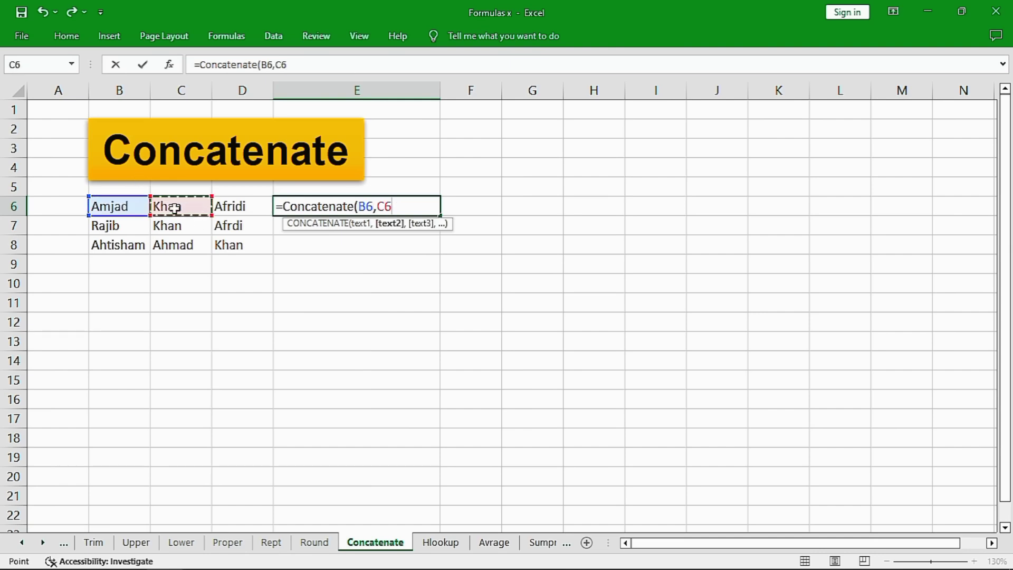
type(",")
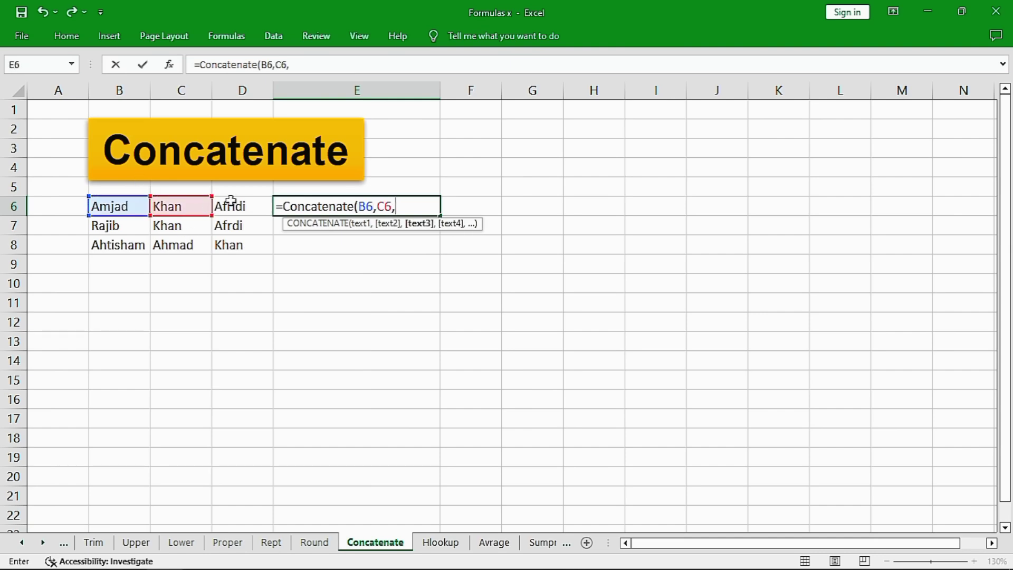
left_click(230, 200)
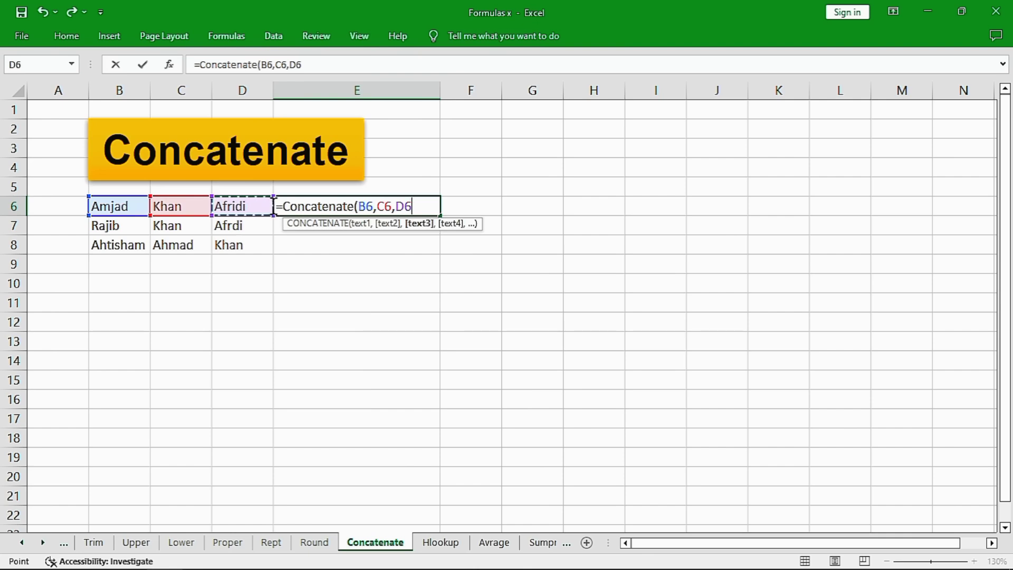
type(")")
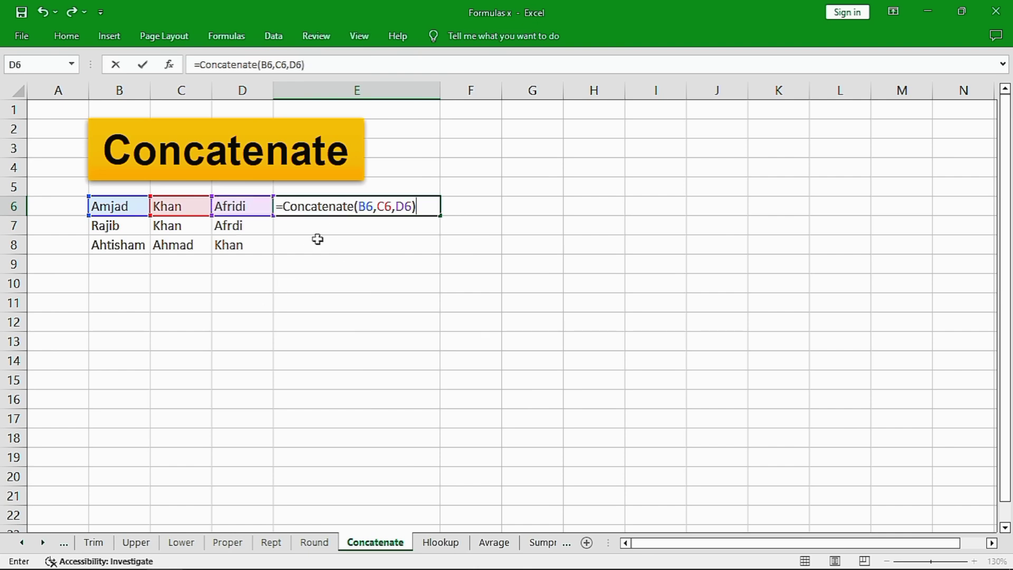
key("Return")
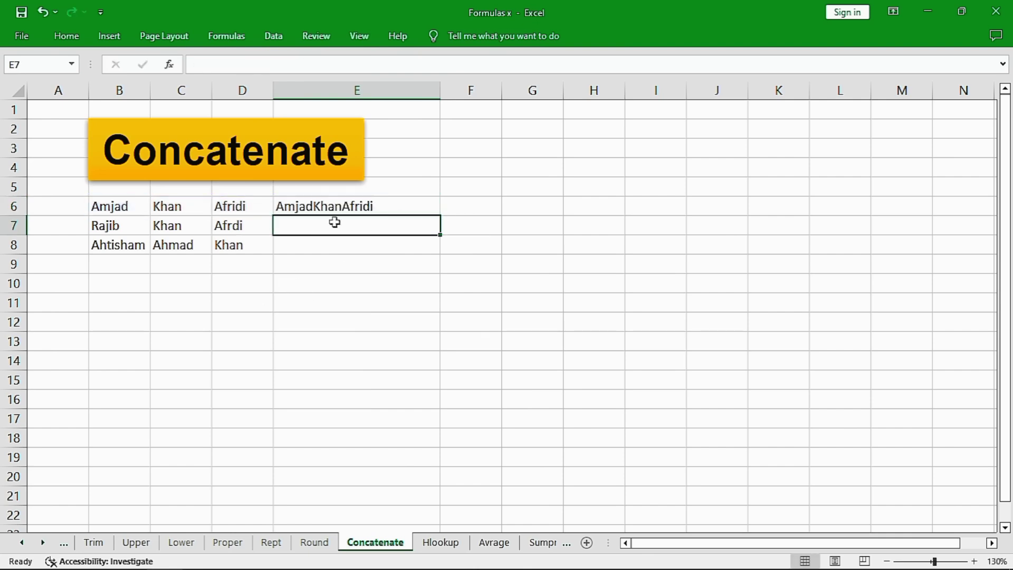
Fill the CONCATENATE formula from E6 down through E8 to join the remaining names
left_click(369, 205)
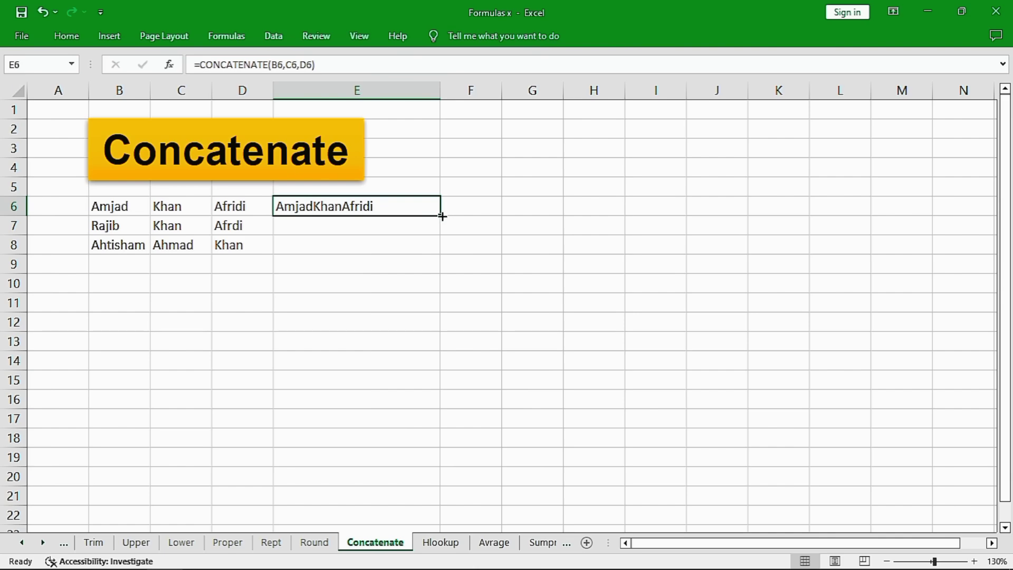
left_click_drag(441, 216, 440, 252)
left_click(398, 310)
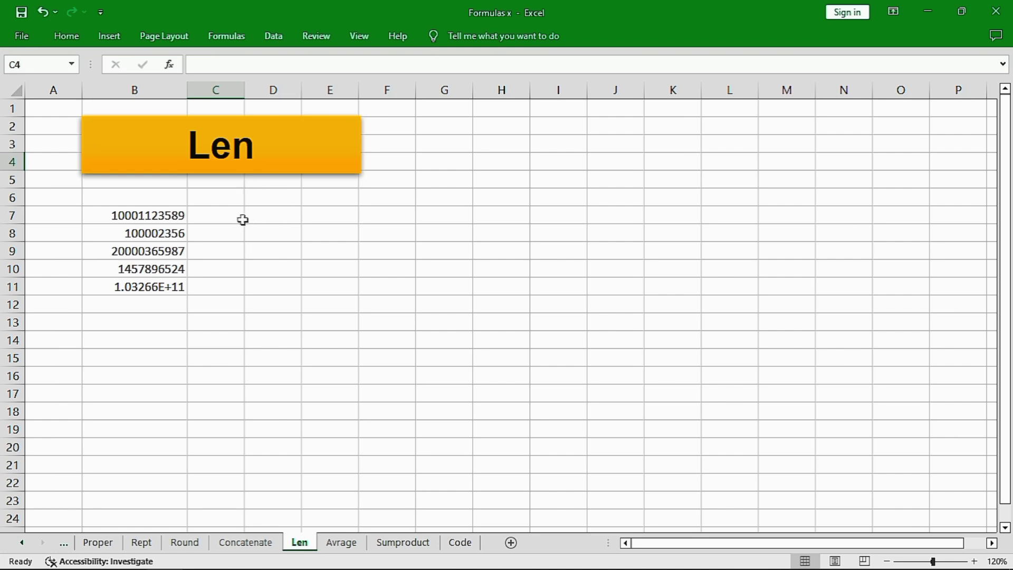
Enter a LEN formula in D7 of the Len sheet that counts the characters in B7
left_click(262, 207)
type("=le")
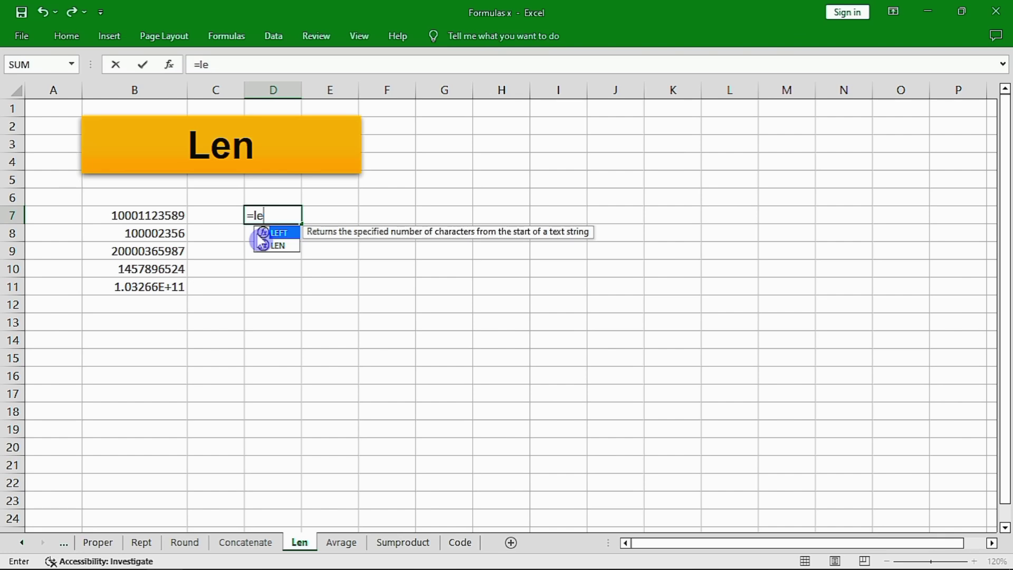
type("n")
key("Tab")
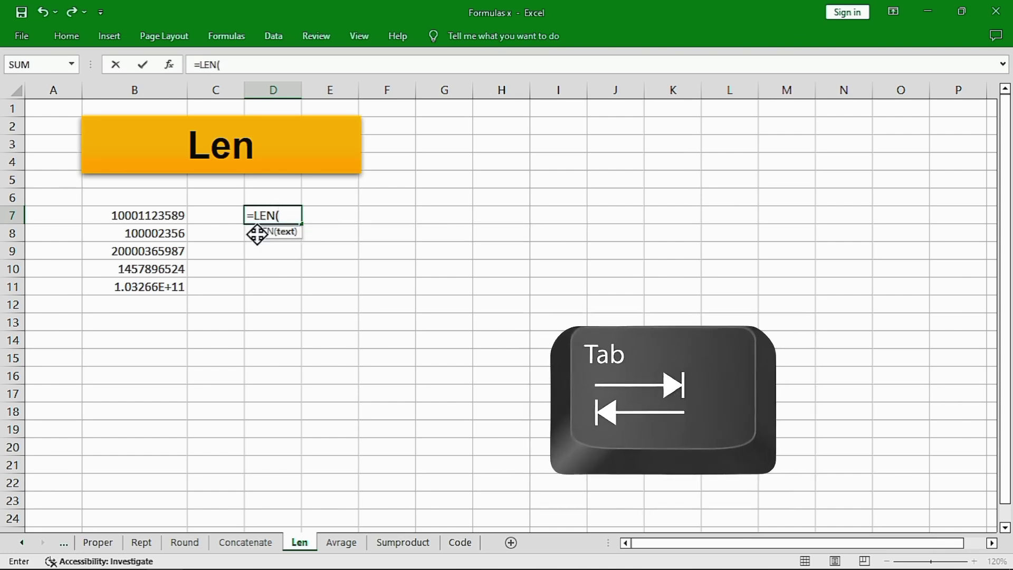
key("Left")
key("Left")
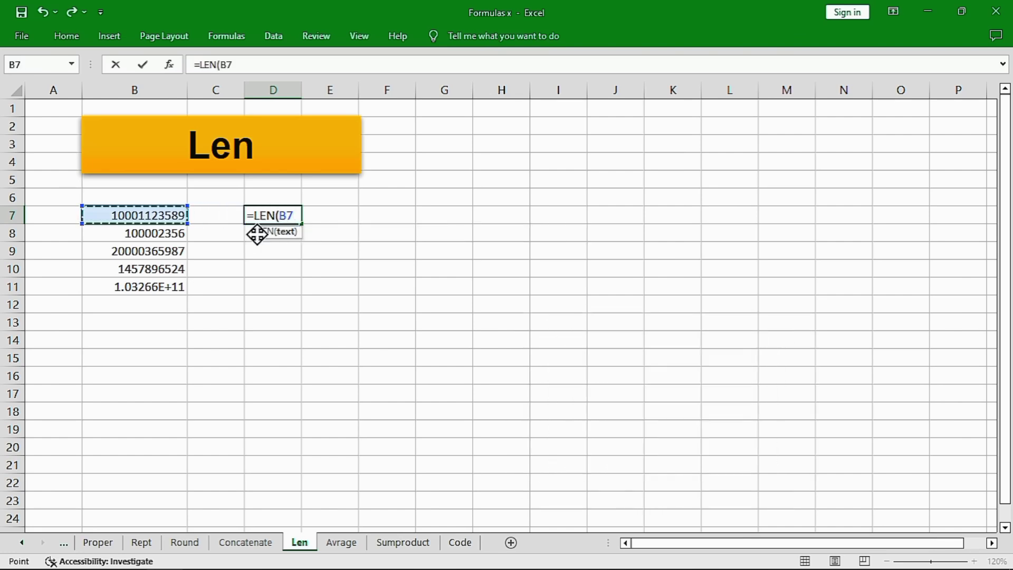
type(")")
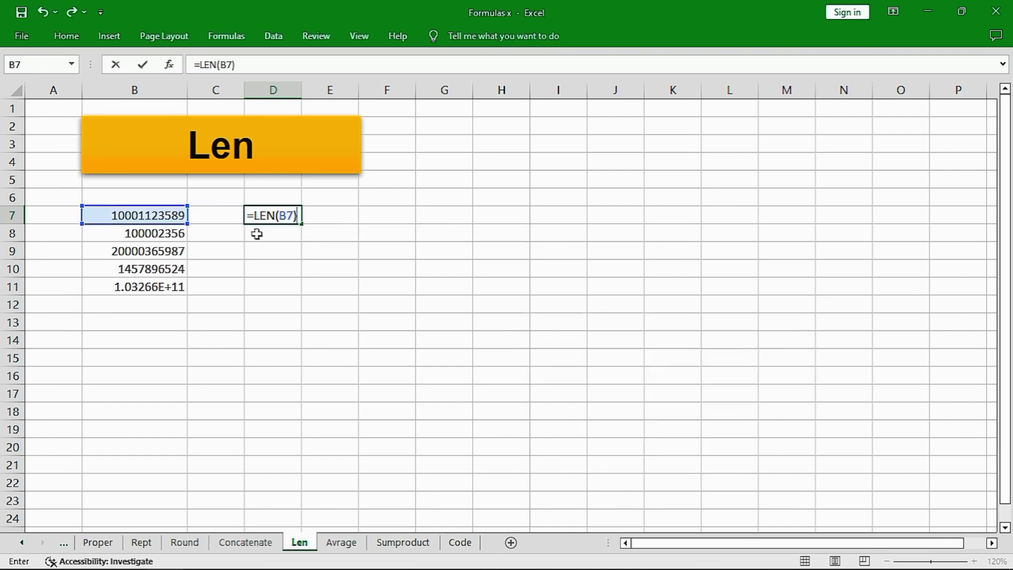
key("Return")
key("Return")
Fill the LEN formula from D7 down through D11 to cover the remaining numbers
left_click(295, 216)
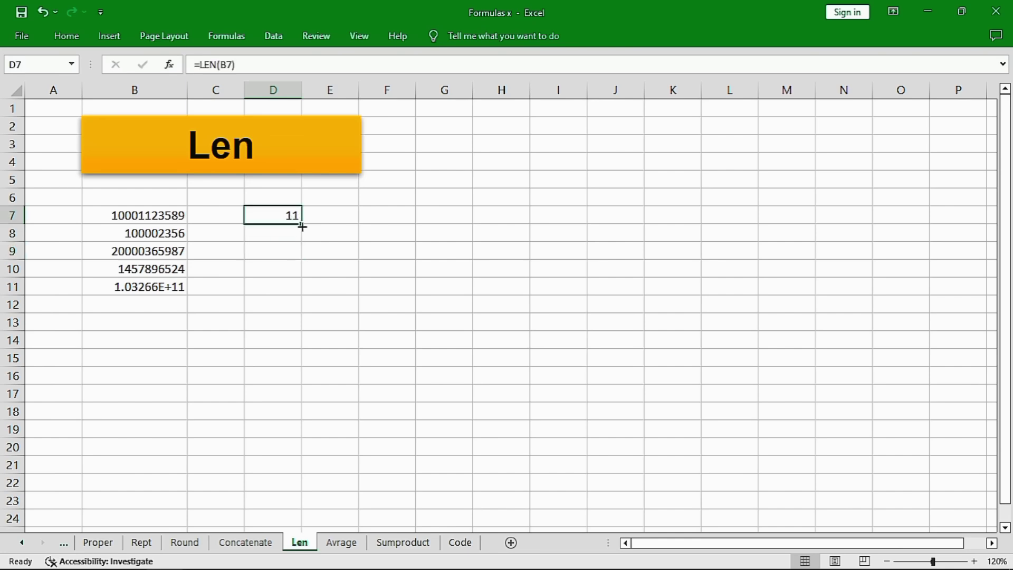
left_click_drag(302, 226, 283, 292)
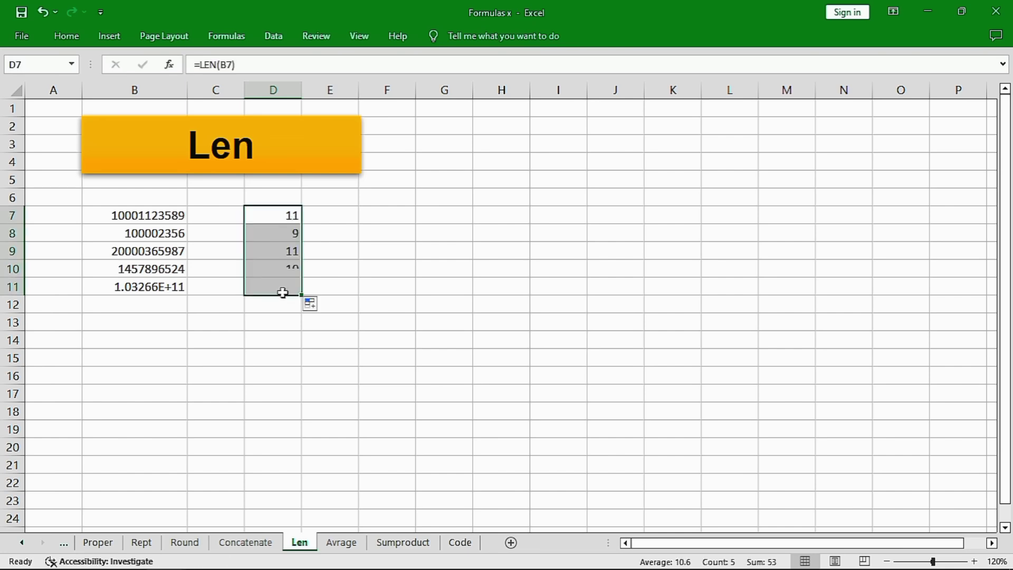
left_click(350, 237)
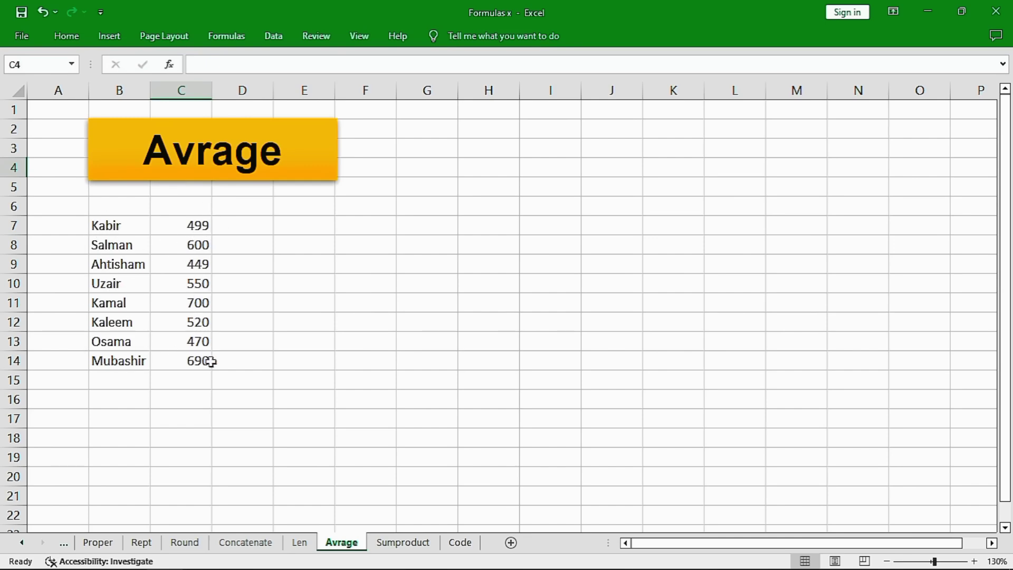
Enter an AVERAGE formula in C16 of the Avrage sheet that averages the values in C7:C14
left_click(178, 399)
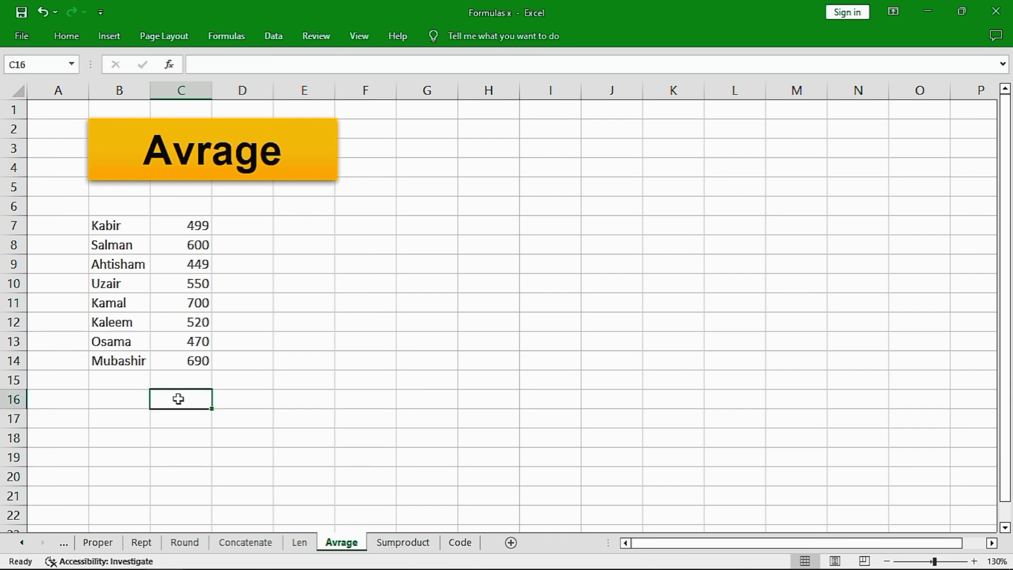
type("=")
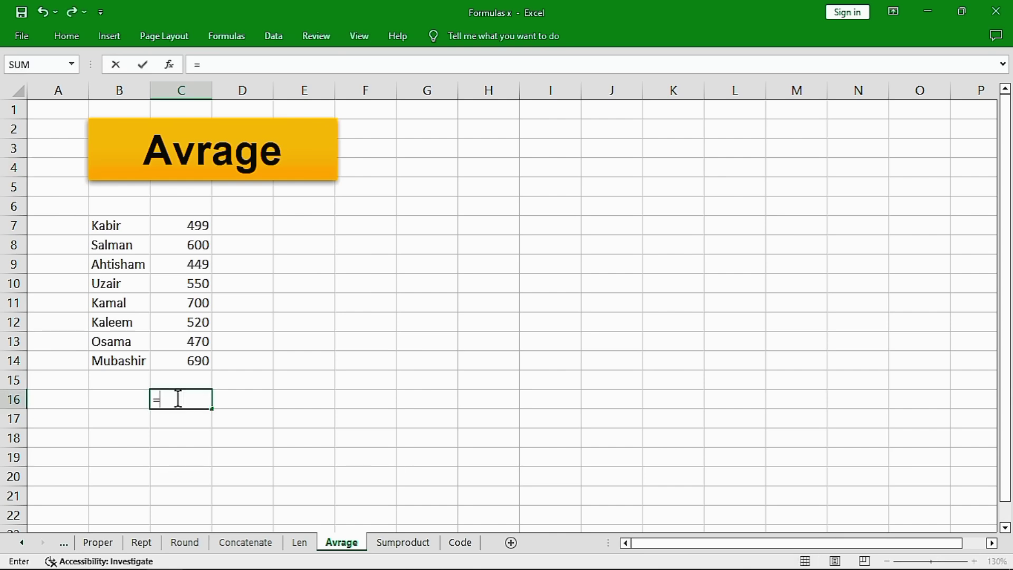
type("avera")
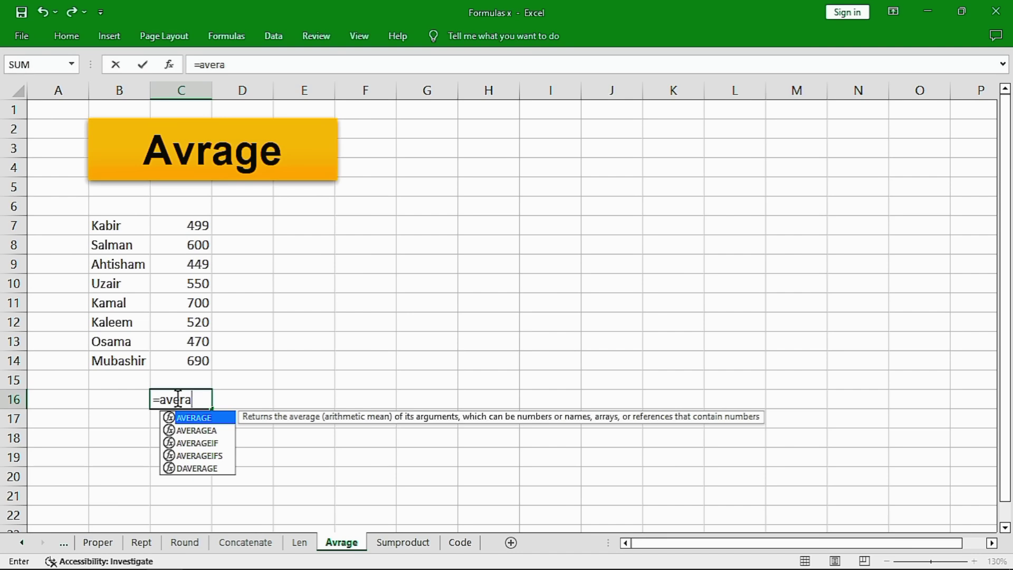
type("ge")
key("Tab")
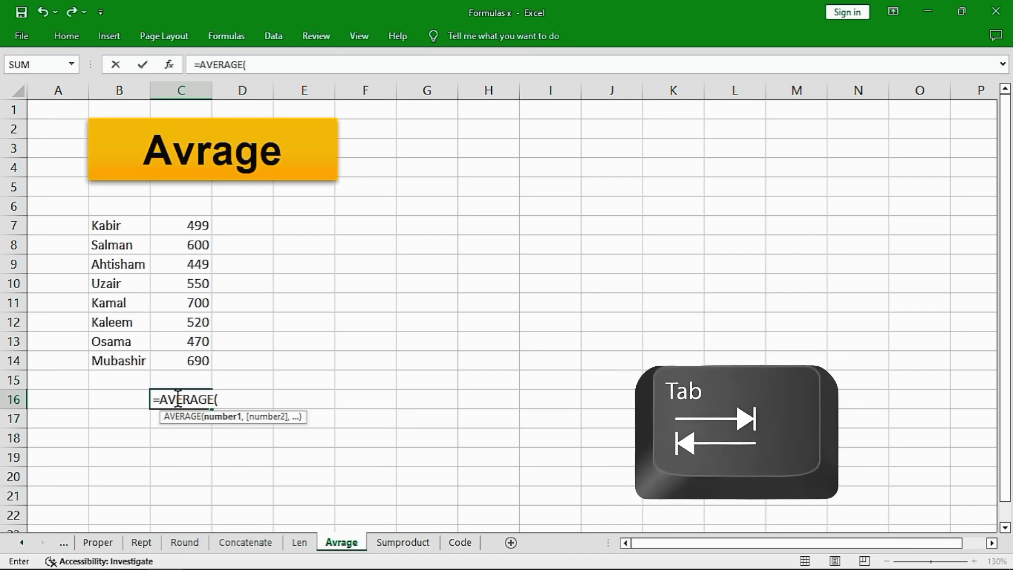
left_click_drag(196, 225, 199, 359)
type(")")
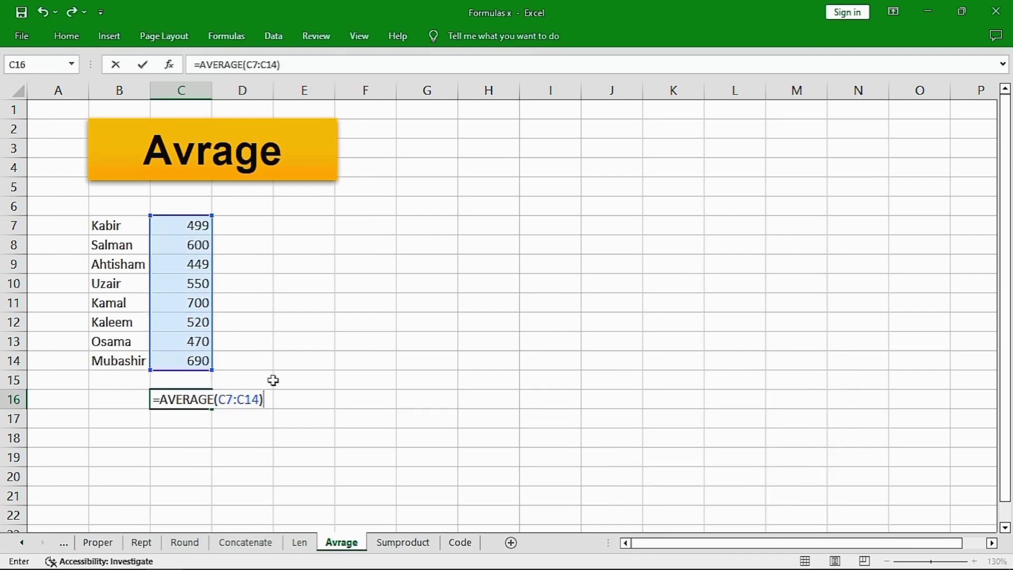
key("Return")
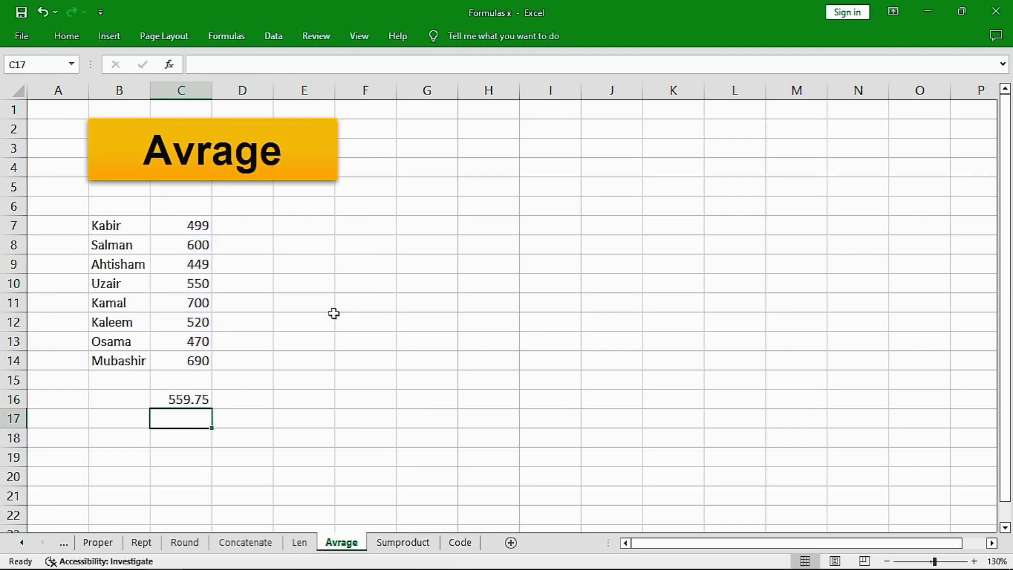
left_click(200, 410)
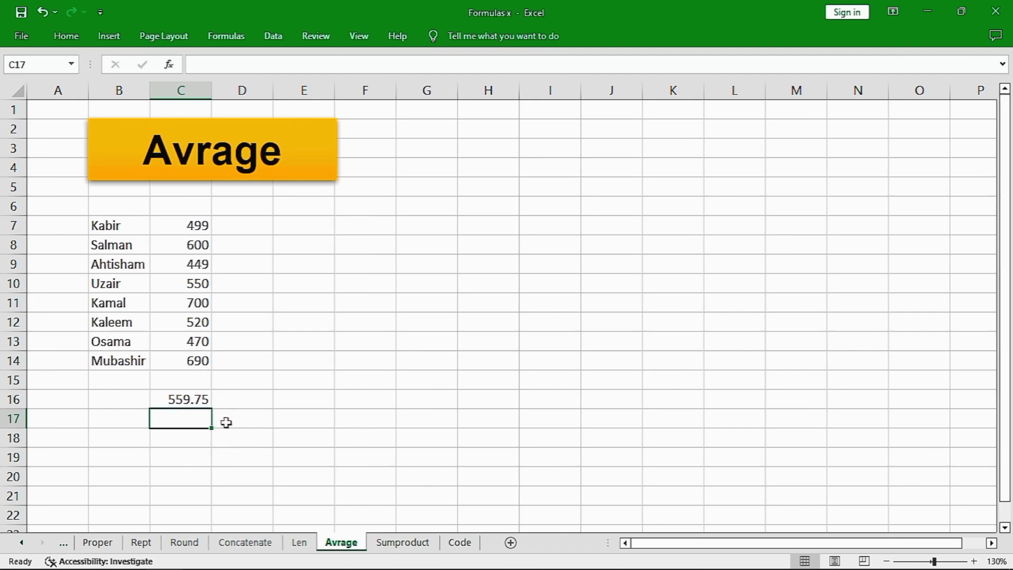
Open the Sumproduct sheet and examine the table of items with their quantities and prices
key("ctrl+Page_Down")
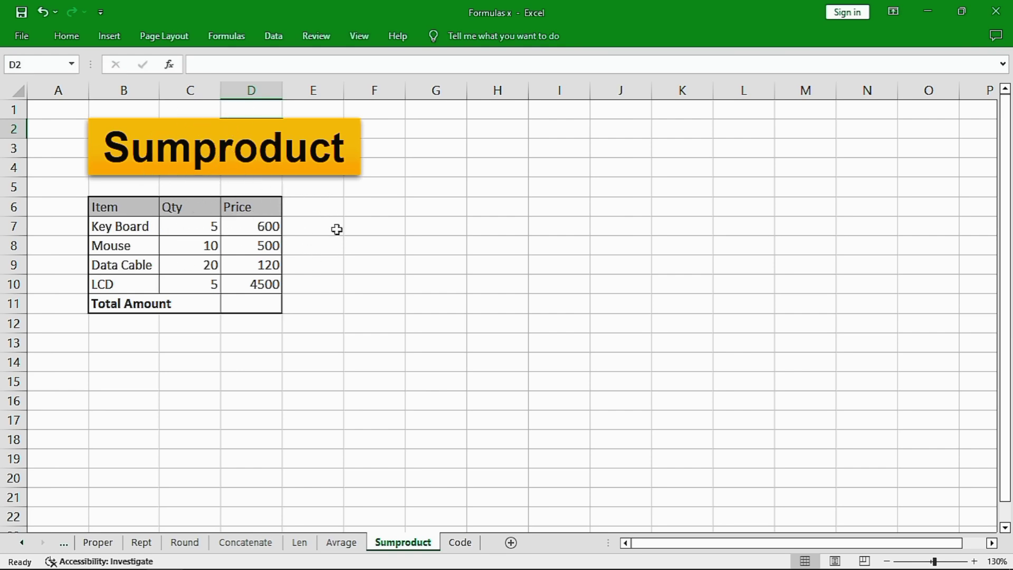
left_click(121, 228)
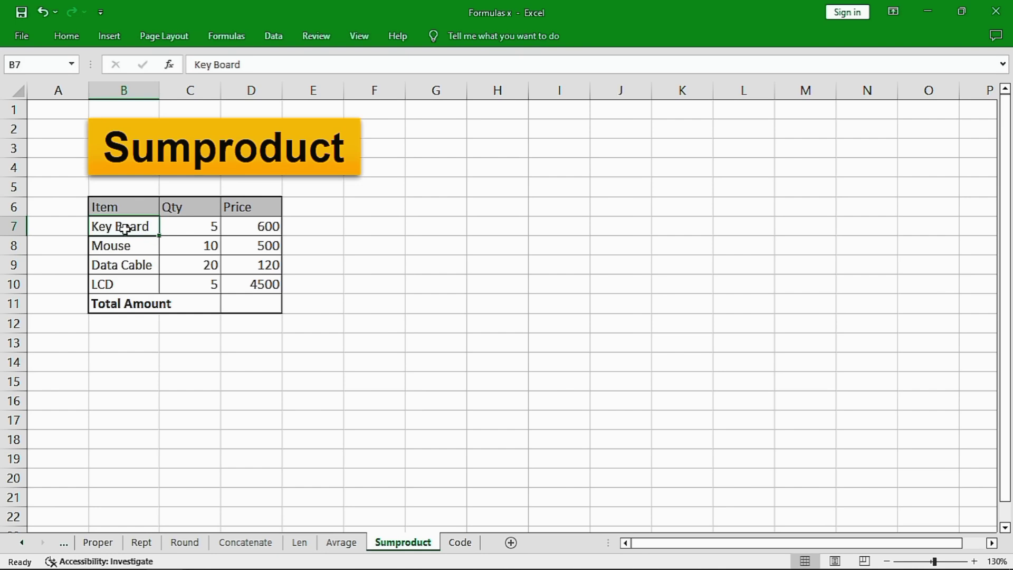
left_click(213, 227)
left_click(234, 226)
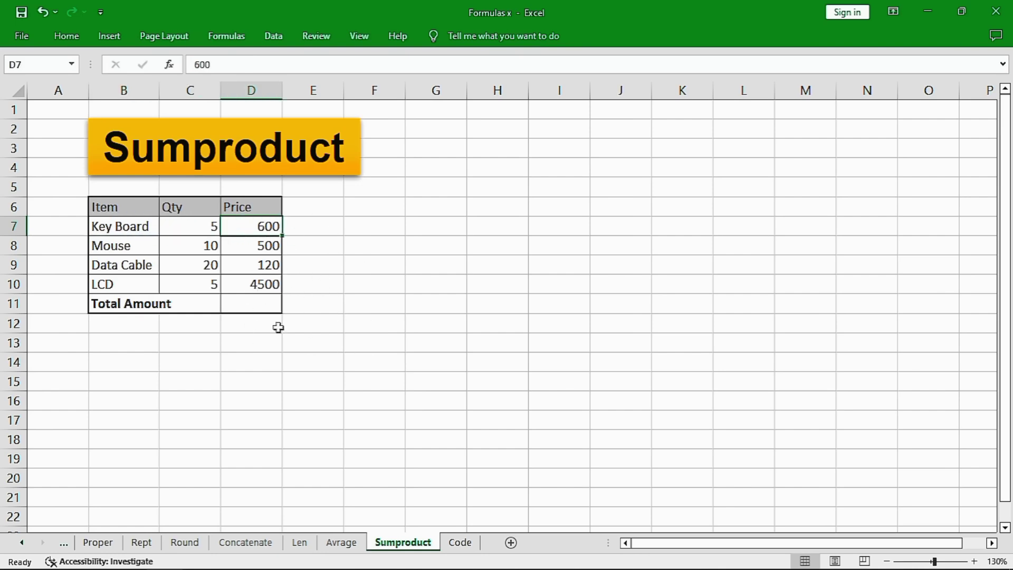
mouse_move(112, 228)
left_mouse_down()
mouse_move(208, 314)
mouse_move(237, 298)
left_mouse_up()
left_click(373, 287)
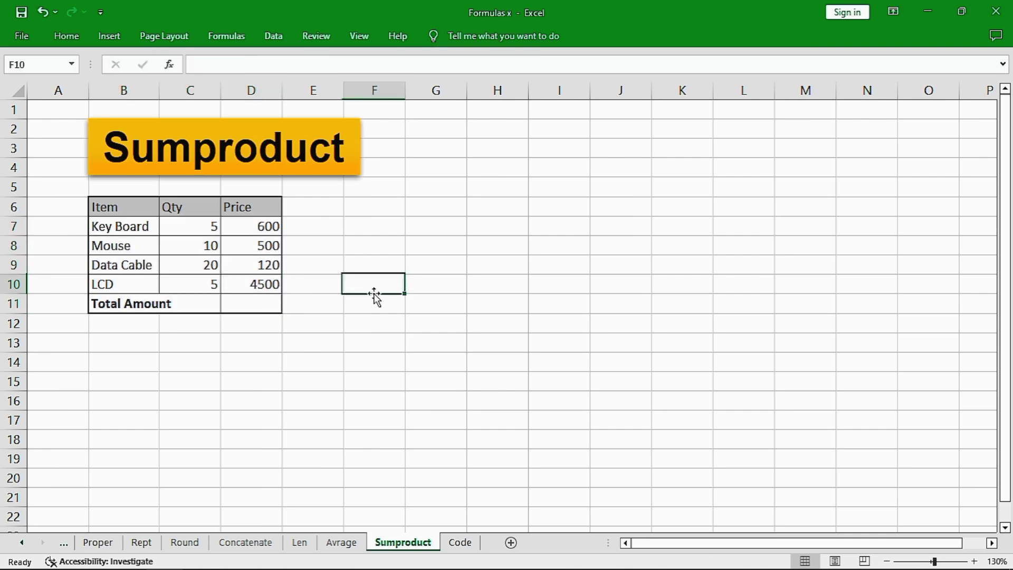
Enter a SUMPRODUCT formula in D11 that multiplies the quantities in C7:C10 by the prices in D7:D10 for the total amount
left_click(259, 302)
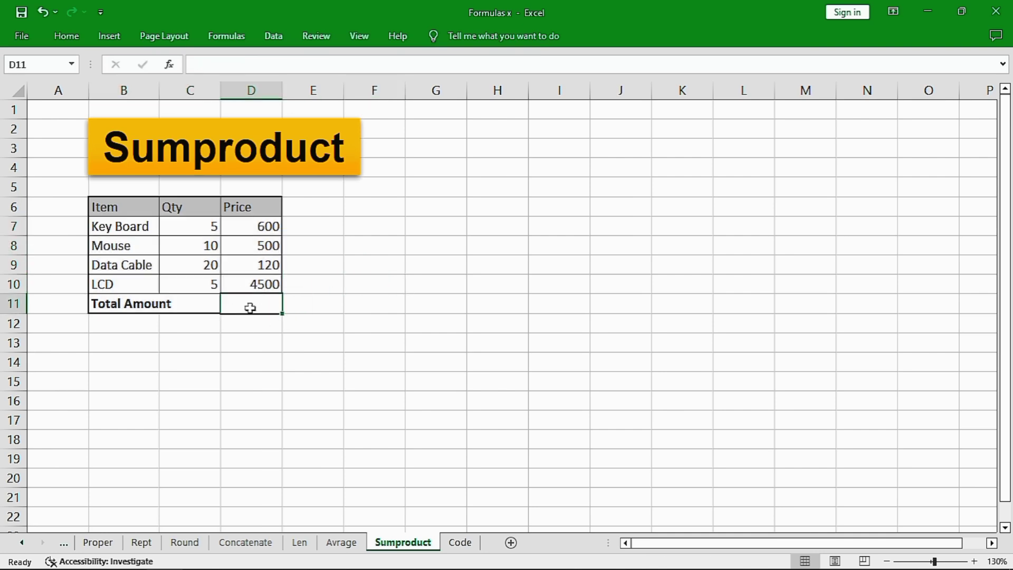
type("=")
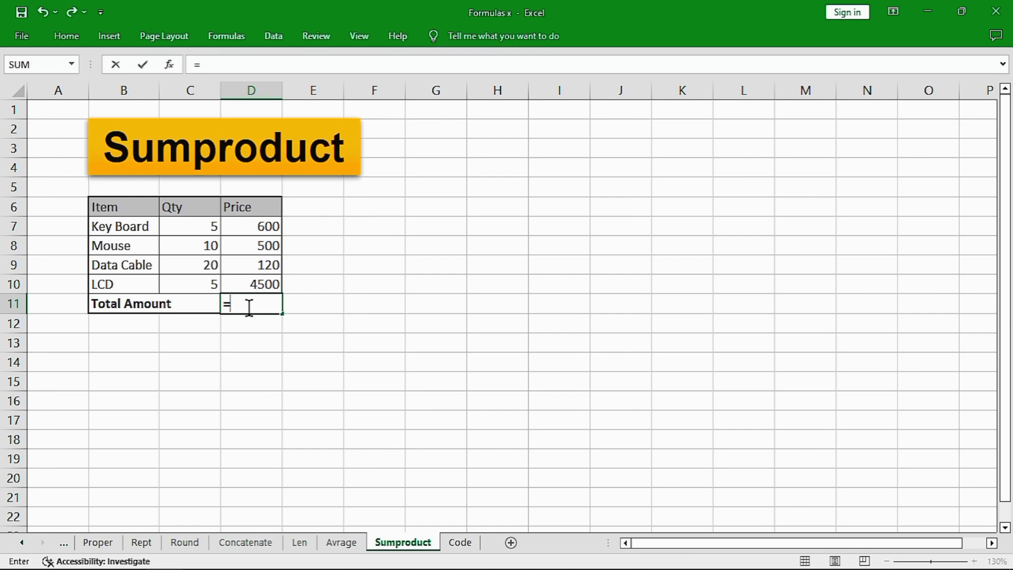
type("sumpro")
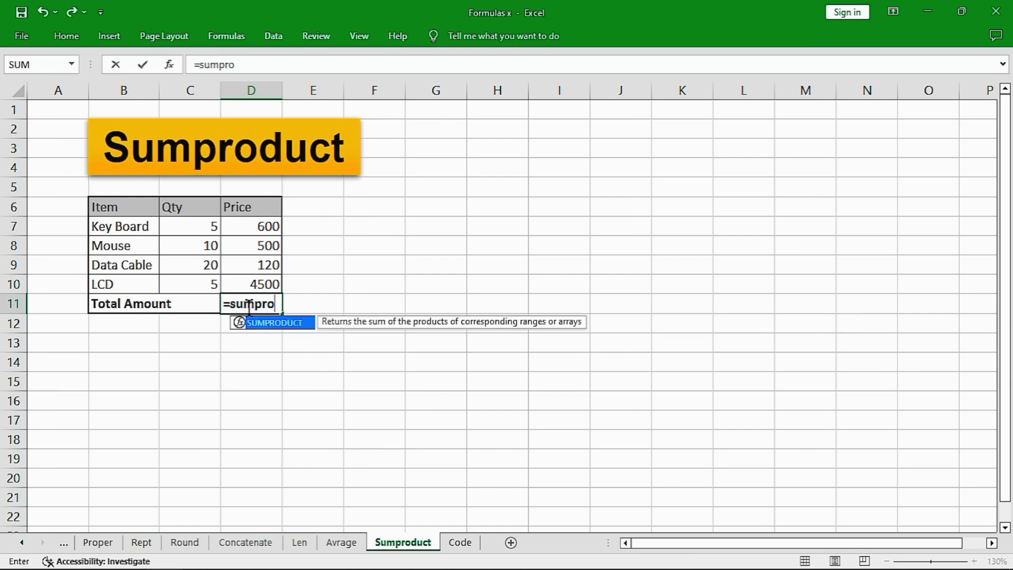
type("duct")
key("Tab")
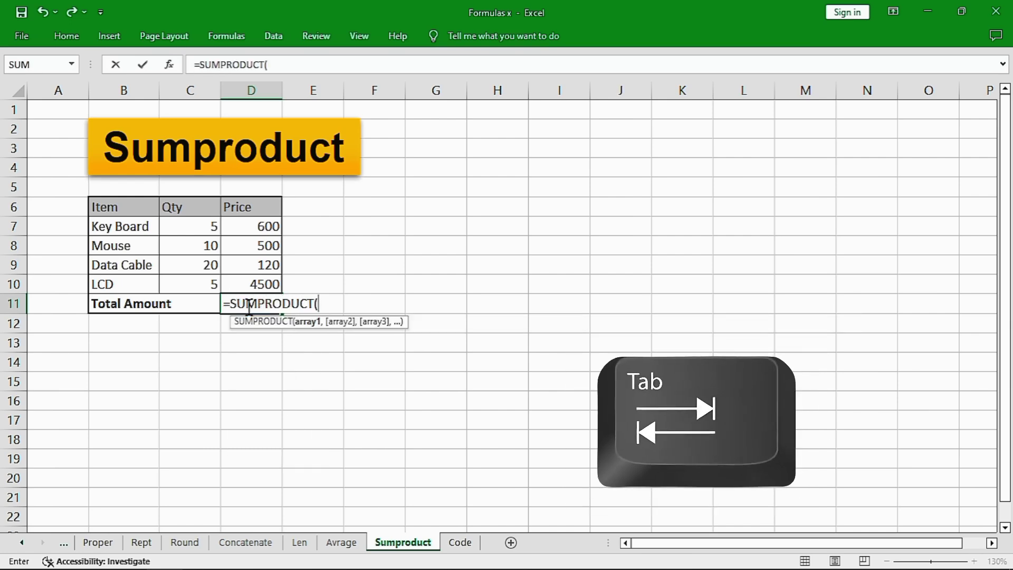
left_click_drag(198, 227, 198, 281)
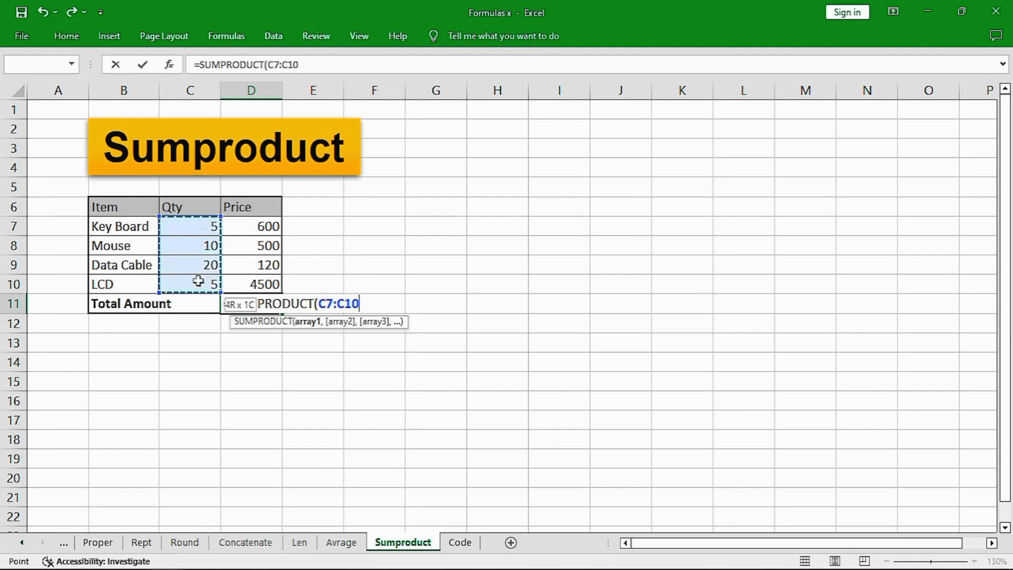
type(",")
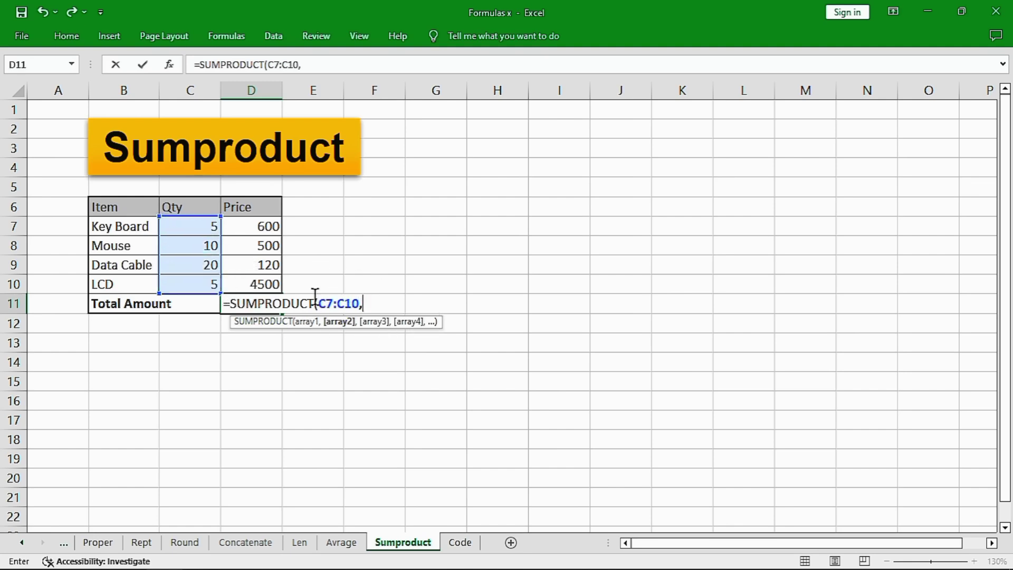
left_click_drag(268, 227, 265, 284)
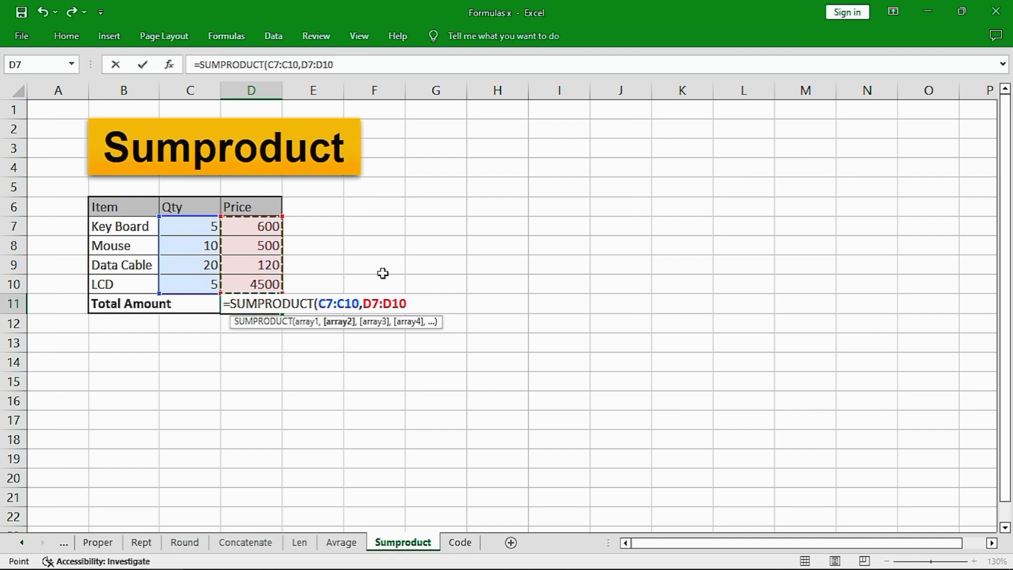
type(")")
key("Return")
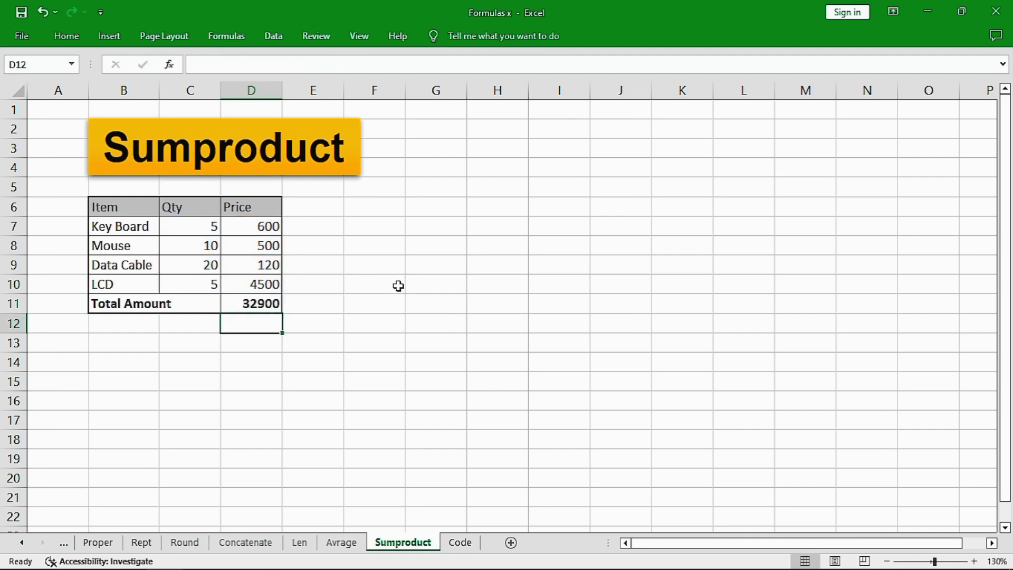
left_click(258, 304)
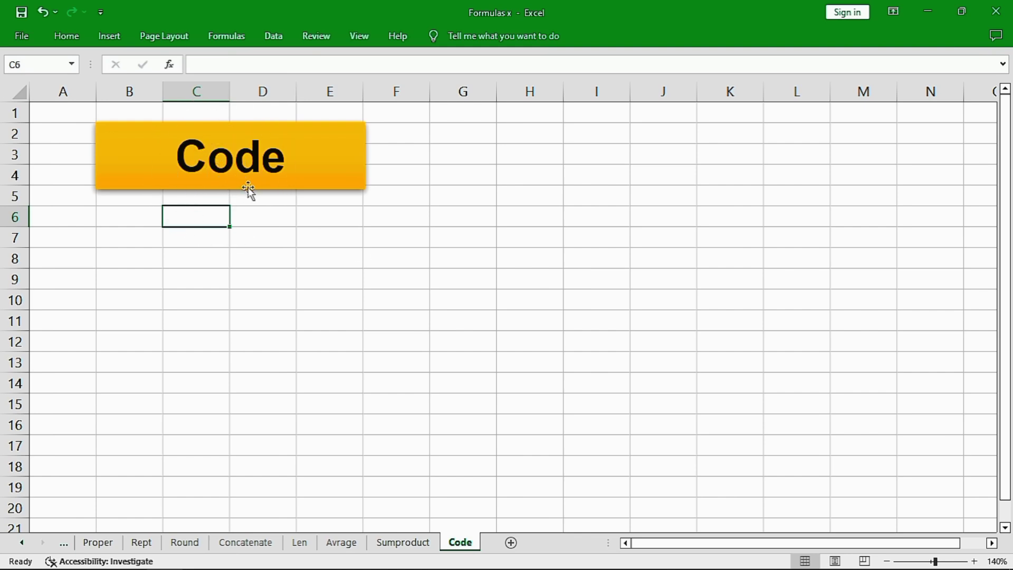
Enter the letter A in C6 of the Code sheet using its character code
key("alt")
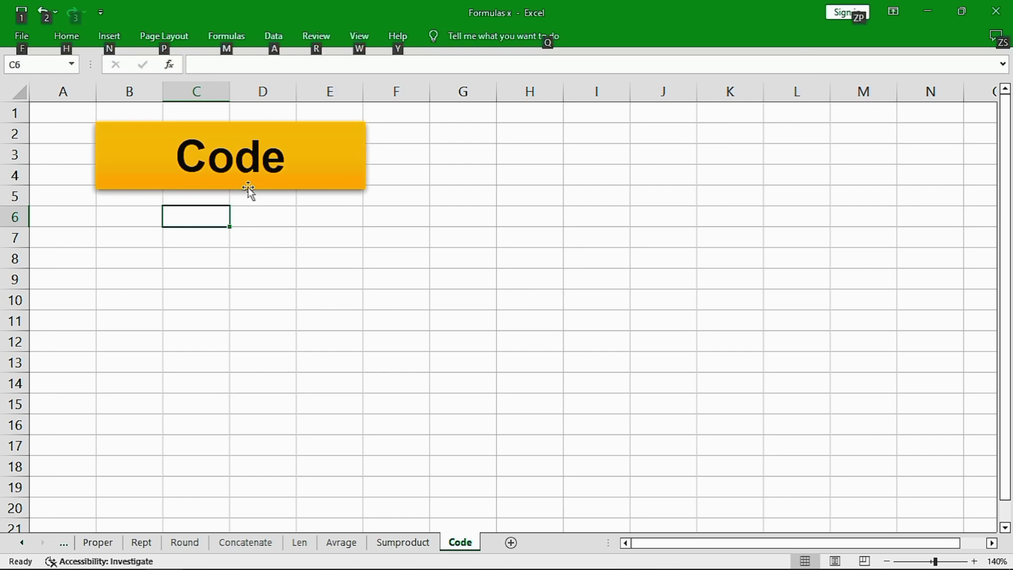
key("alt")
type("A")
key("Return")
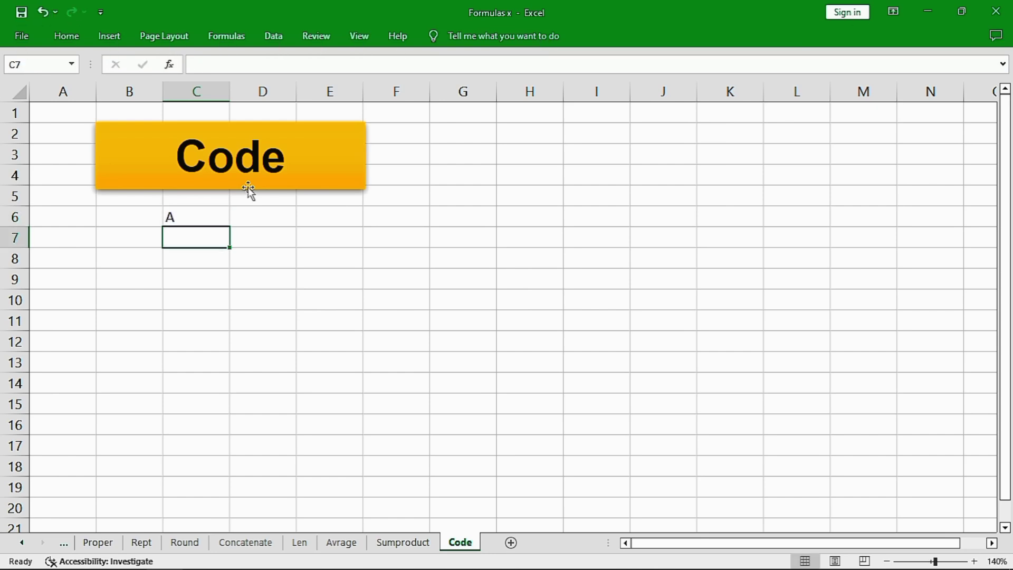
Enter a sample first name in C8, two rows below the letter A
key("Up")
key("Down")
key("Down")
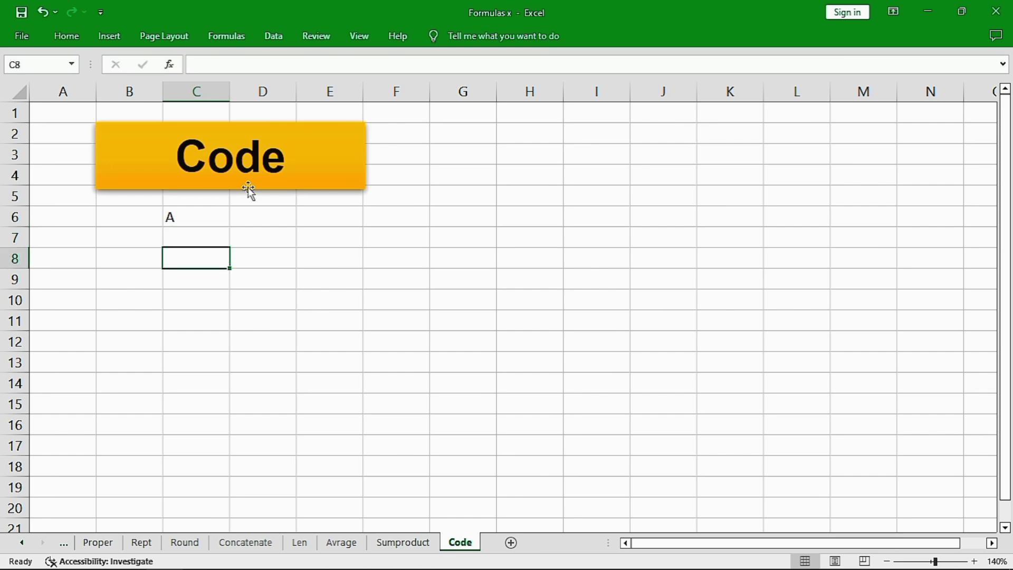
key("Up")
key("Down")
type("Uzair")
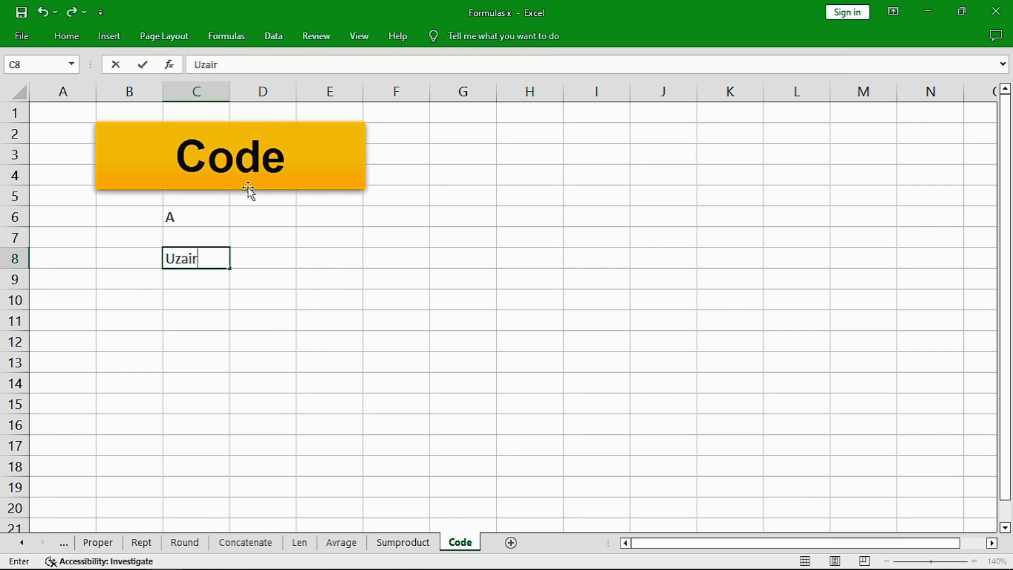
key("Return")
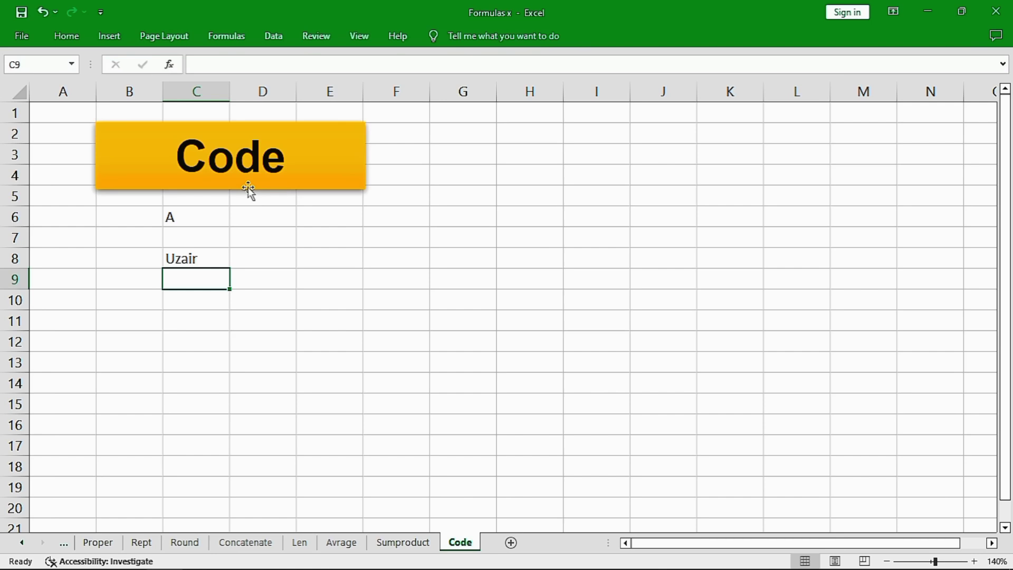
Enter a CODE formula in C9 that returns the character code for the first letter of the text in C8
type("+")
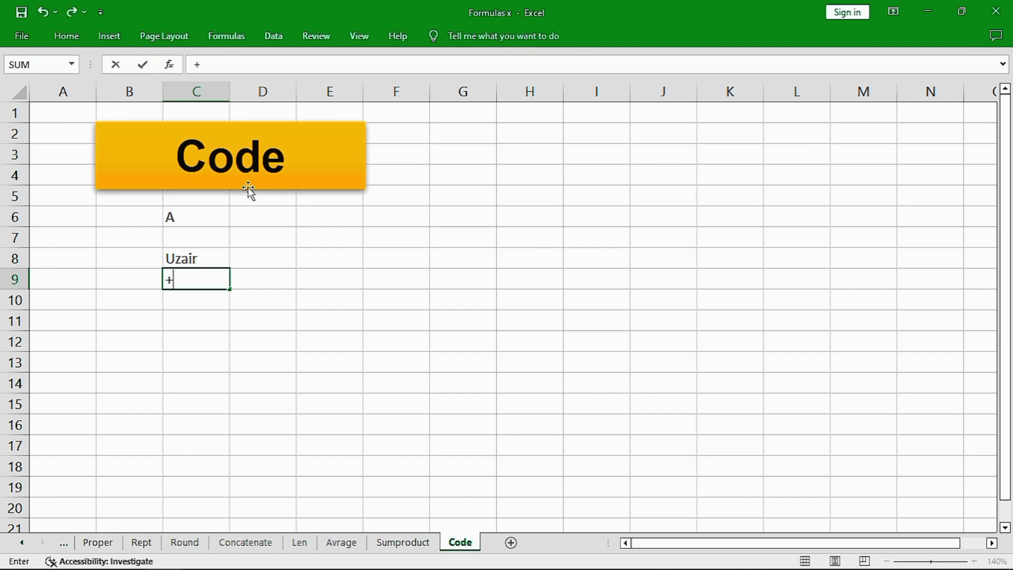
type("code")
key("Tab")
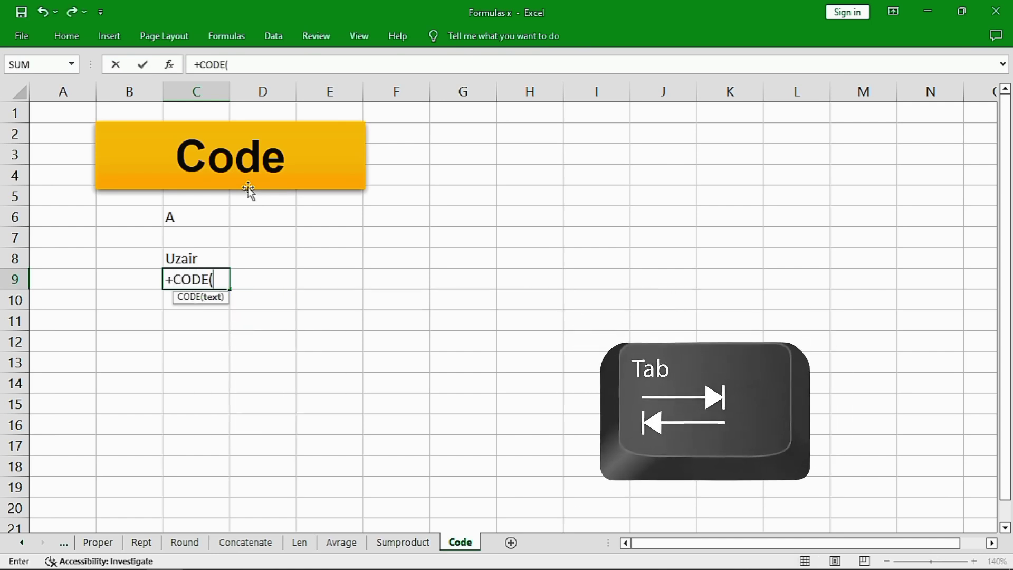
key("Up")
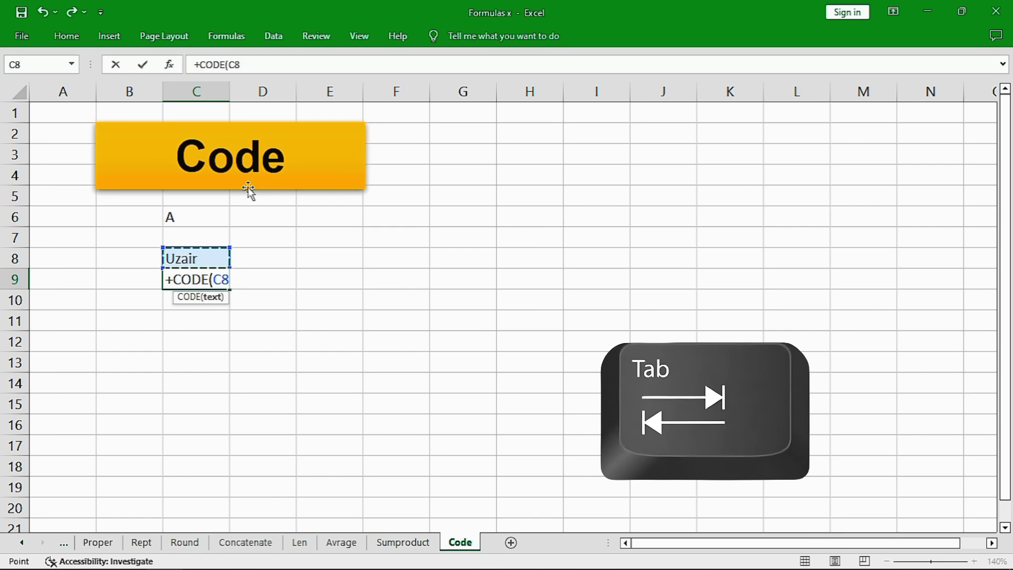
type(")")
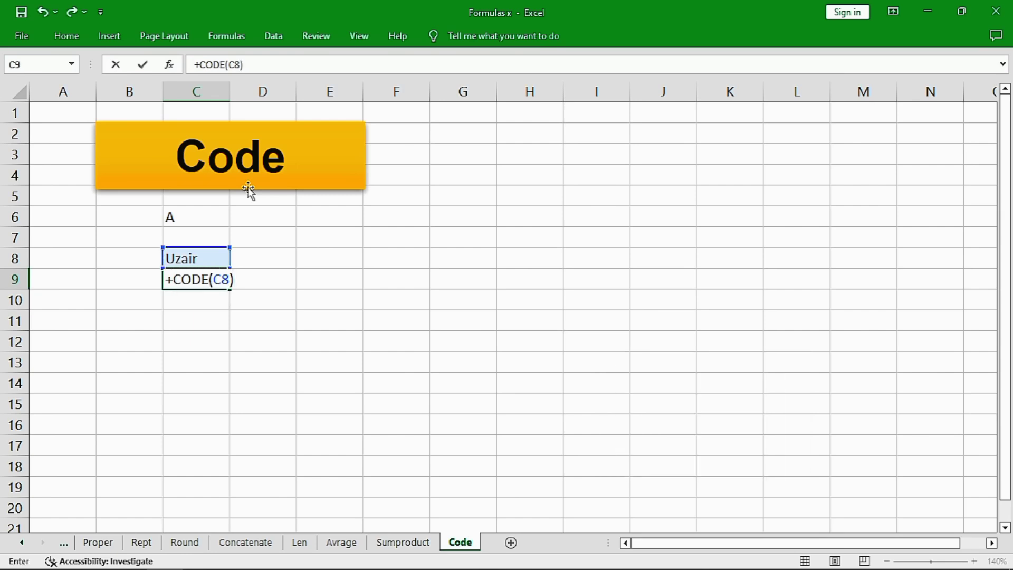
key("Return")
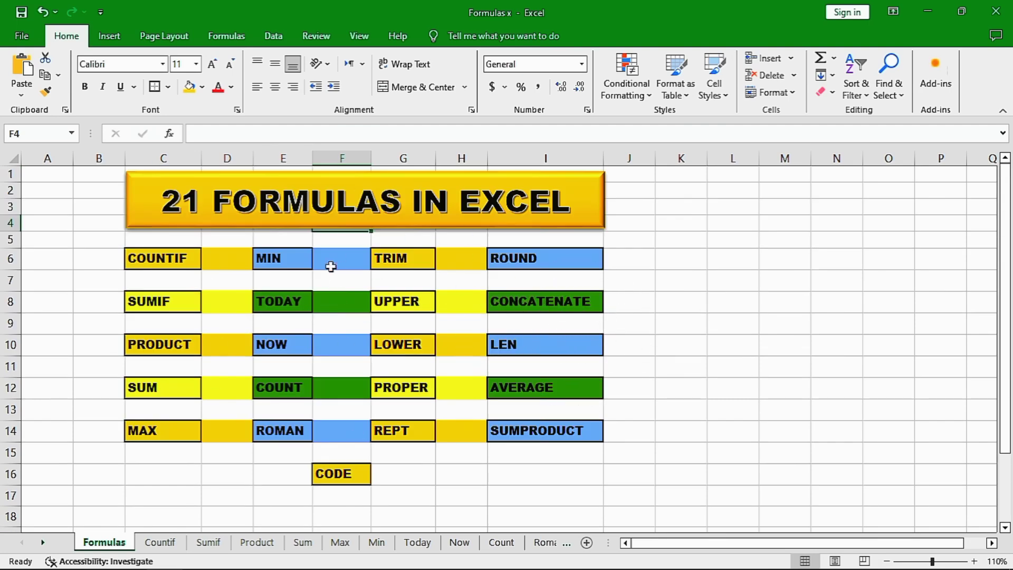
left_click_drag(95, 257, 580, 474)
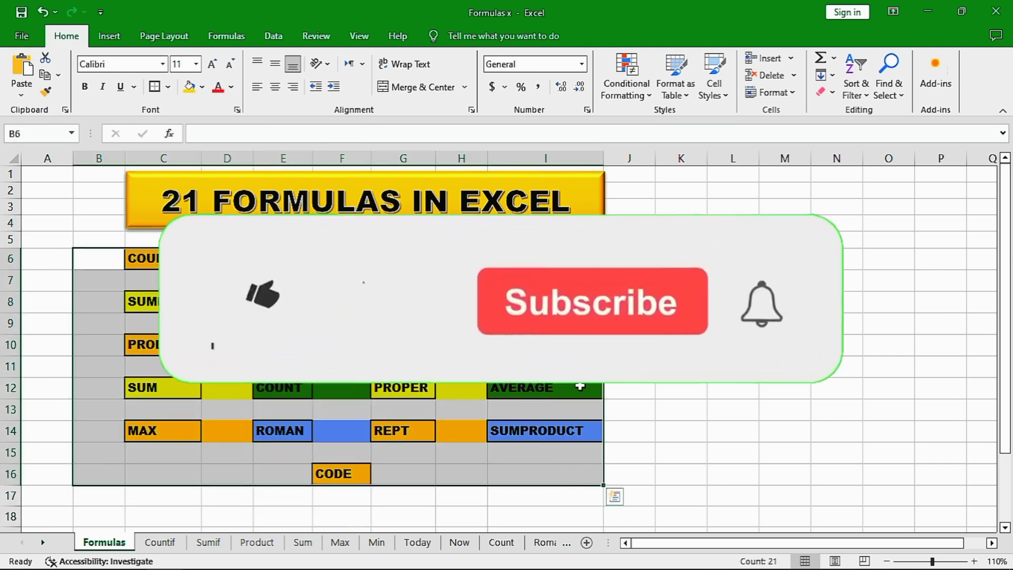
left_click(614, 496)
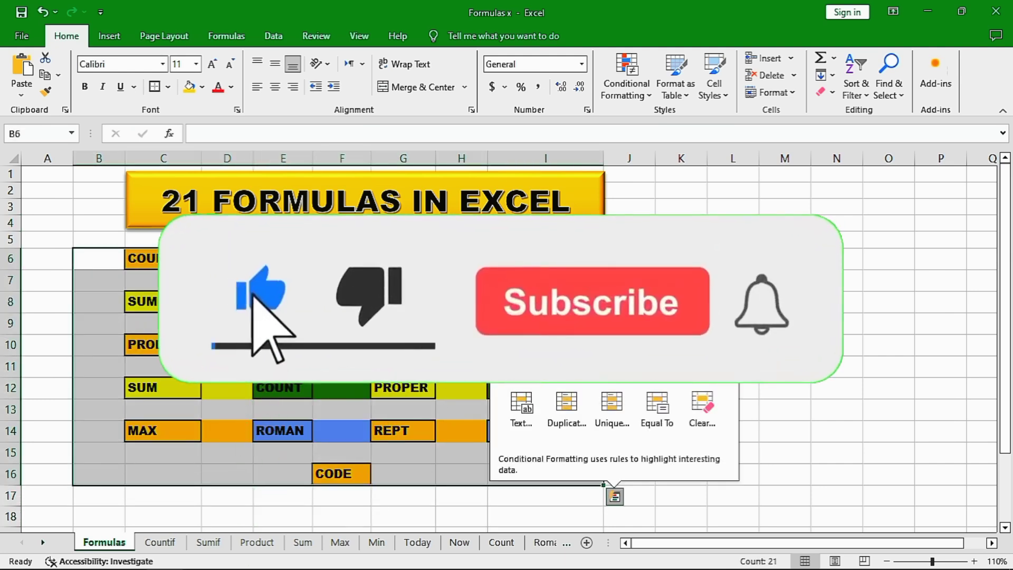
left_click(629, 259)
left_click(341, 280)
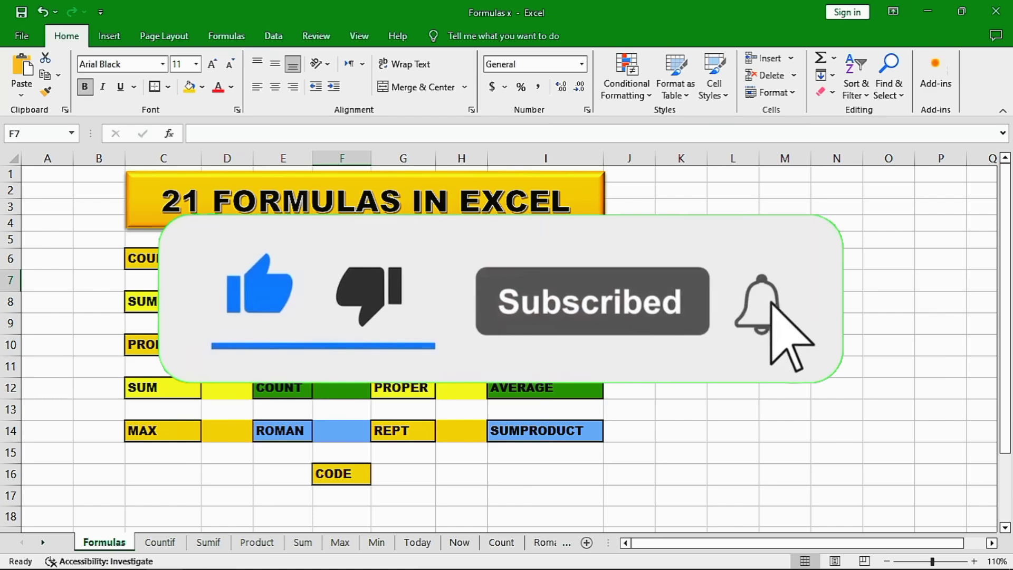